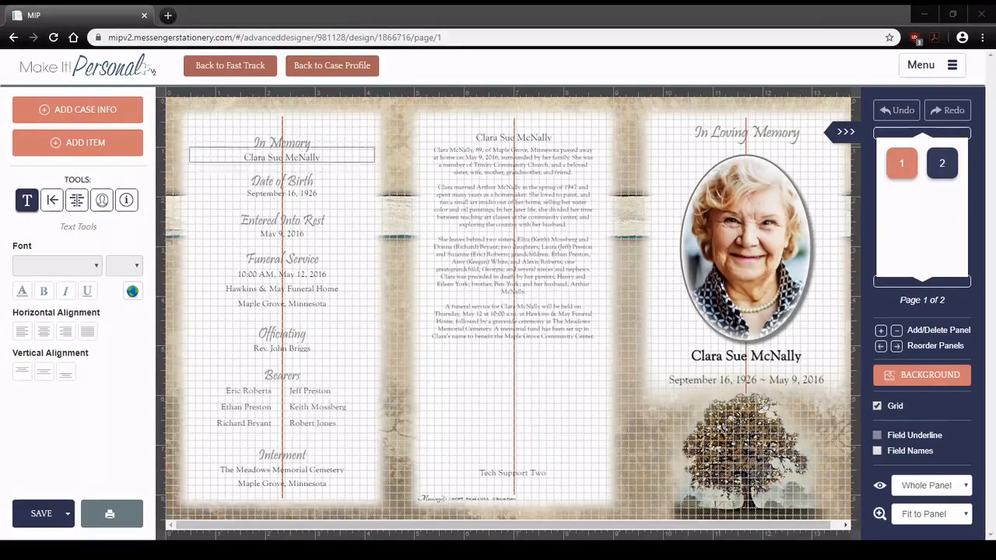
- Inspect the individual heading and case-information fields on the left panel, from "In Memory" down to "Entered Into Rest"
left_click(218, 147)
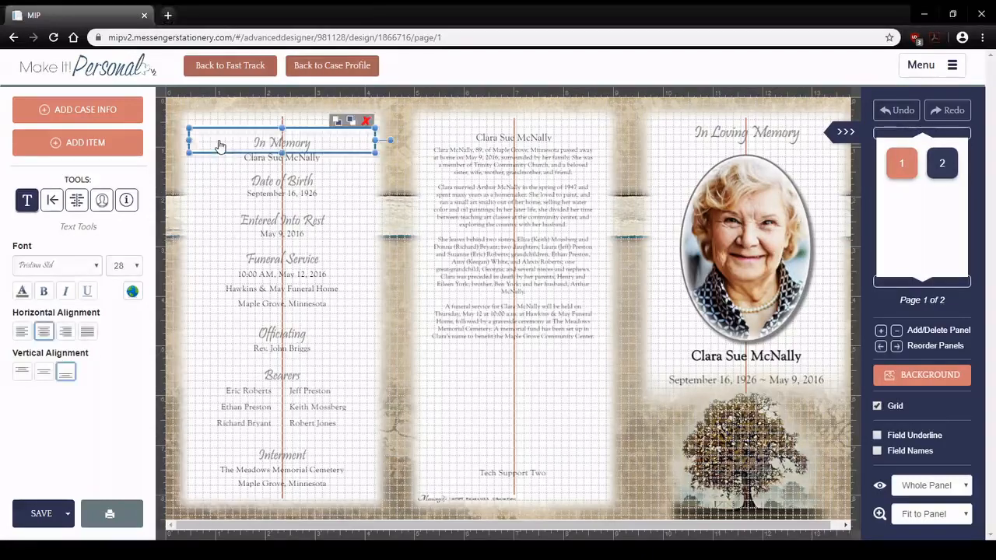
left_click(227, 159)
left_click(236, 182)
left_click(239, 194)
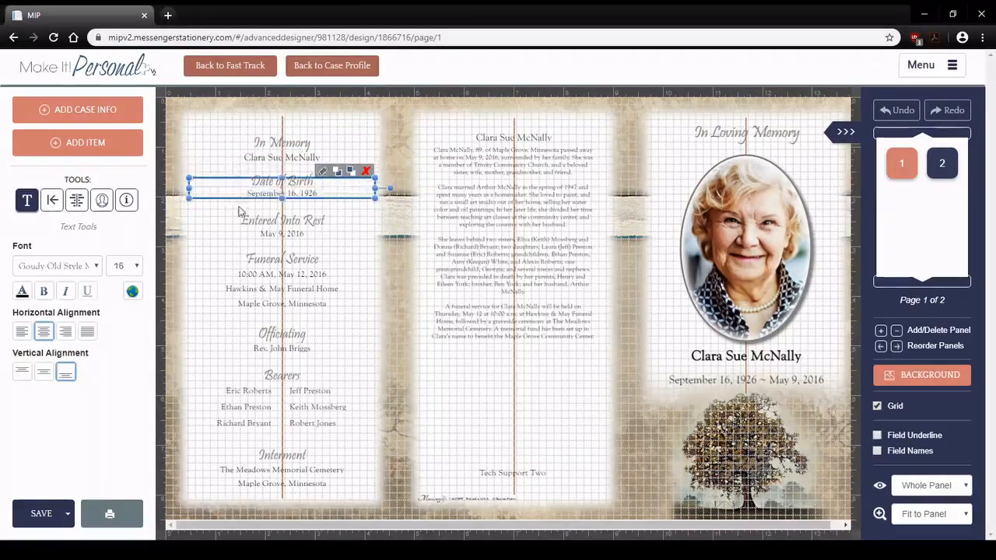
left_click(242, 221)
left_click(243, 237)
left_click(244, 143)
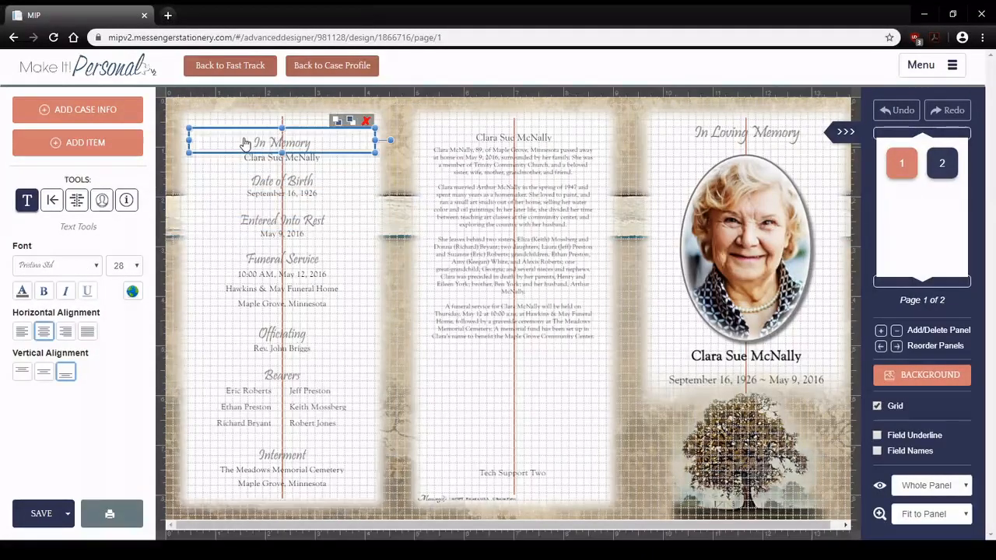
left_click(243, 161)
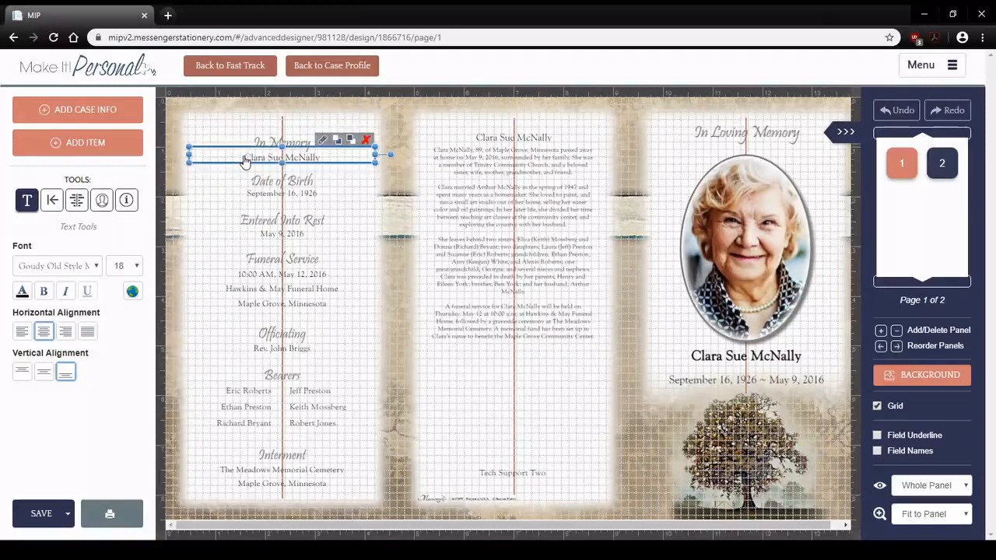
- Inspect the obituary text and name field on the middle panel and the portrait on the front panel
left_click(511, 231)
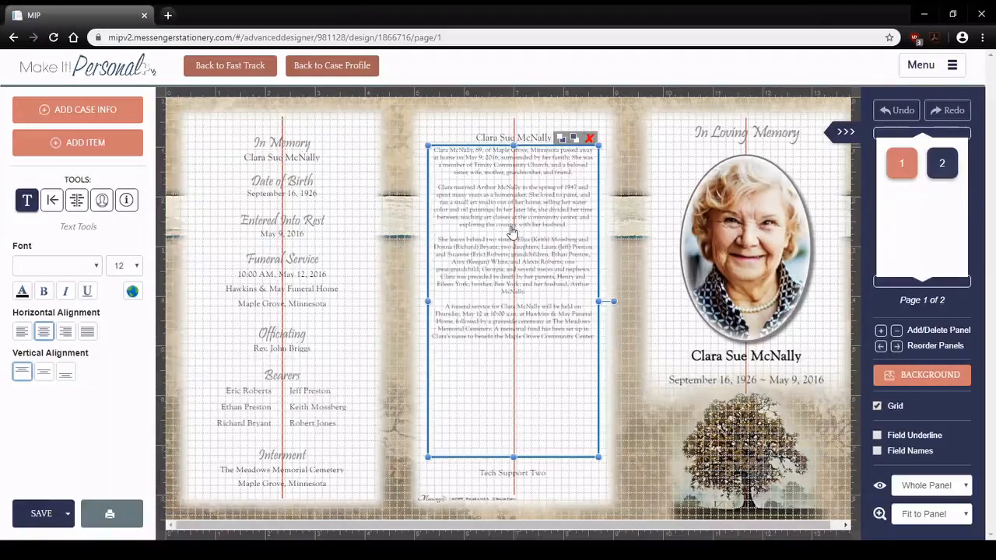
left_click(751, 269)
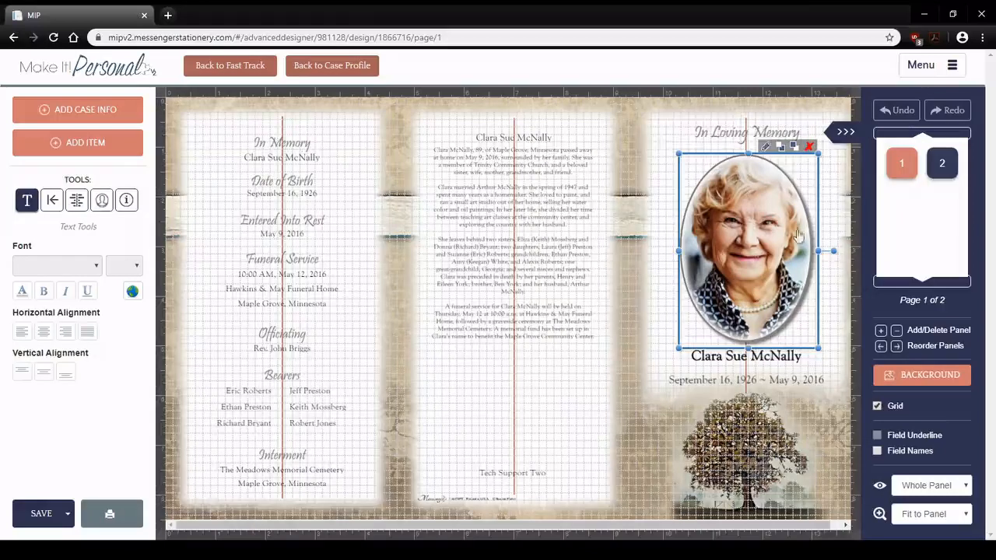
left_click(461, 139)
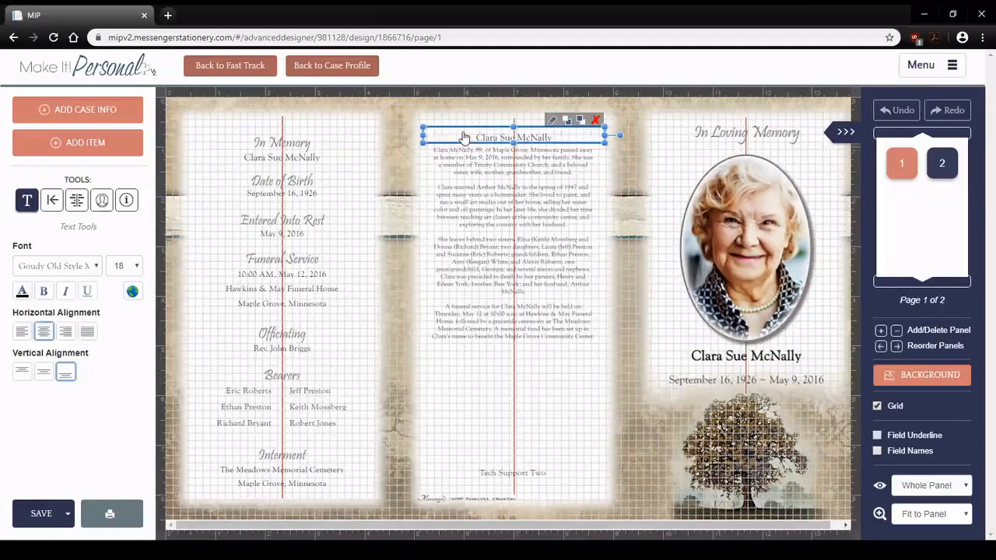
left_click(400, 112)
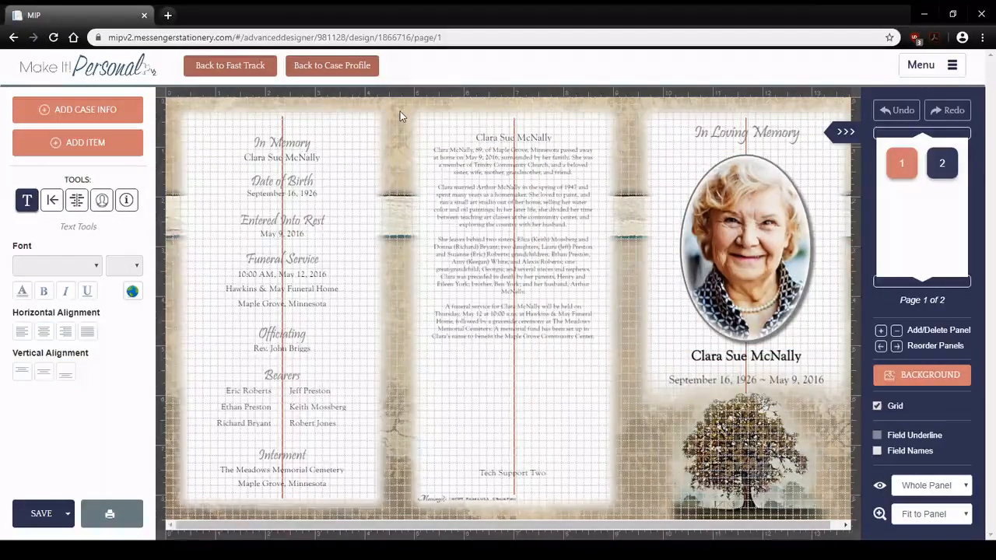
left_click_drag(407, 125, 500, 499)
left_click(393, 273)
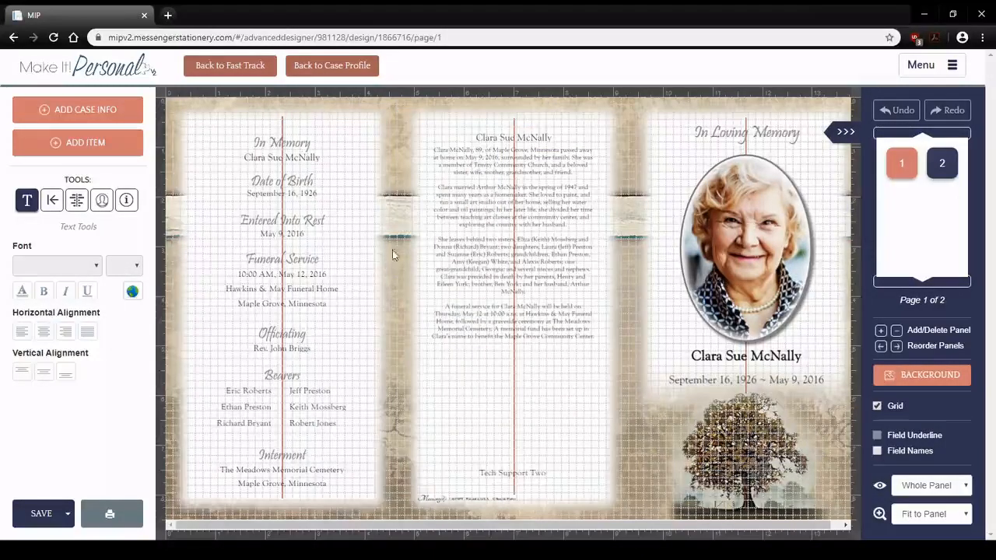
left_click(478, 237)
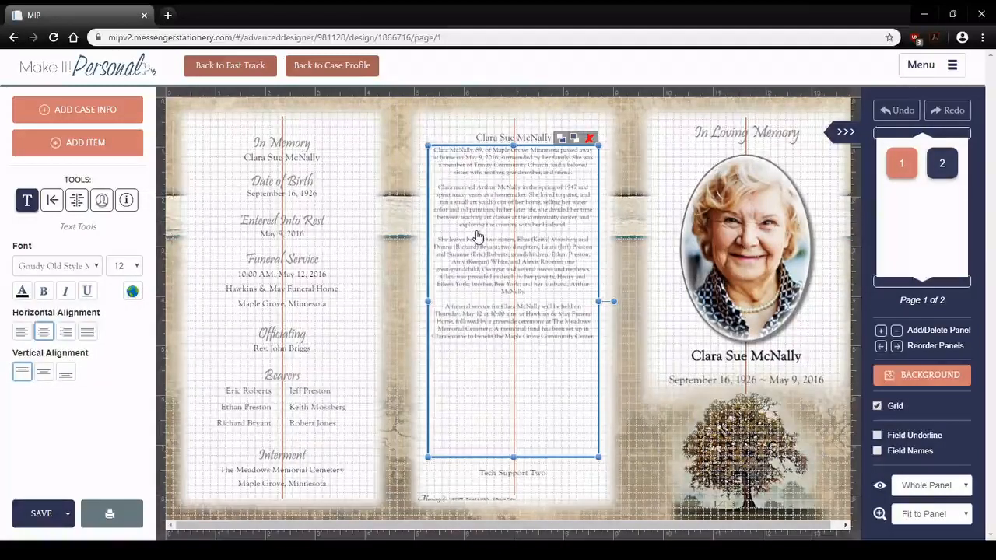
left_click(385, 133)
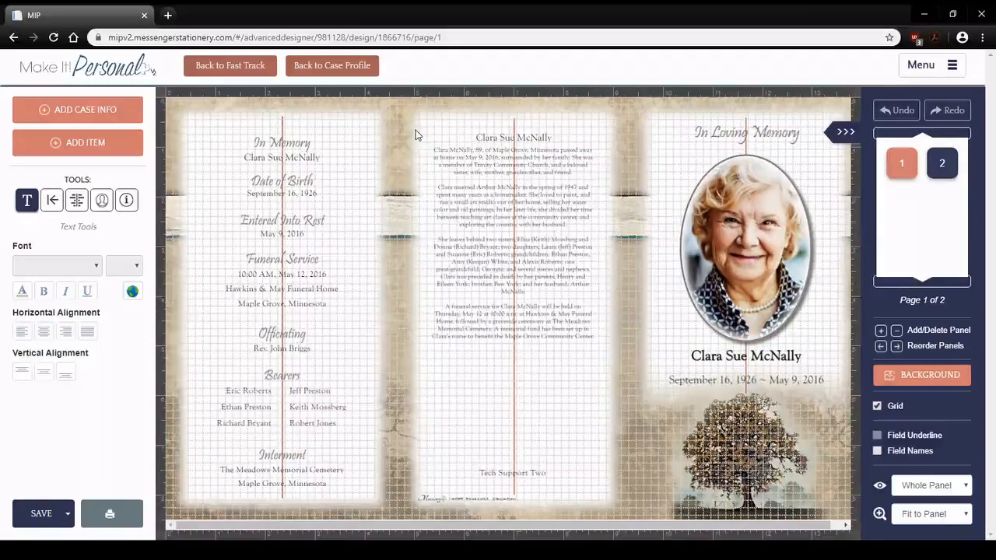
- Clear the middle name in the basic case information and check the name field on the front panel
left_click(48, 115)
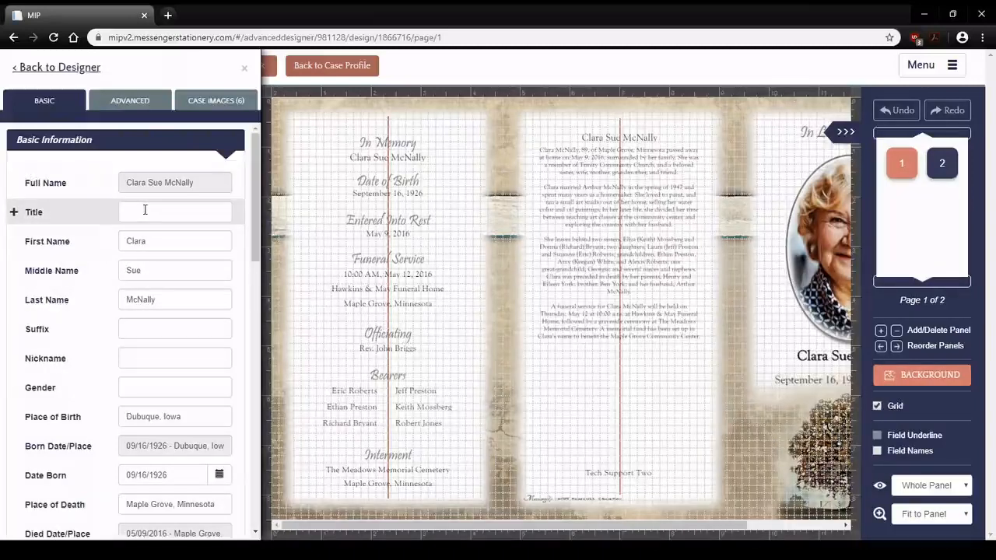
left_click(147, 267)
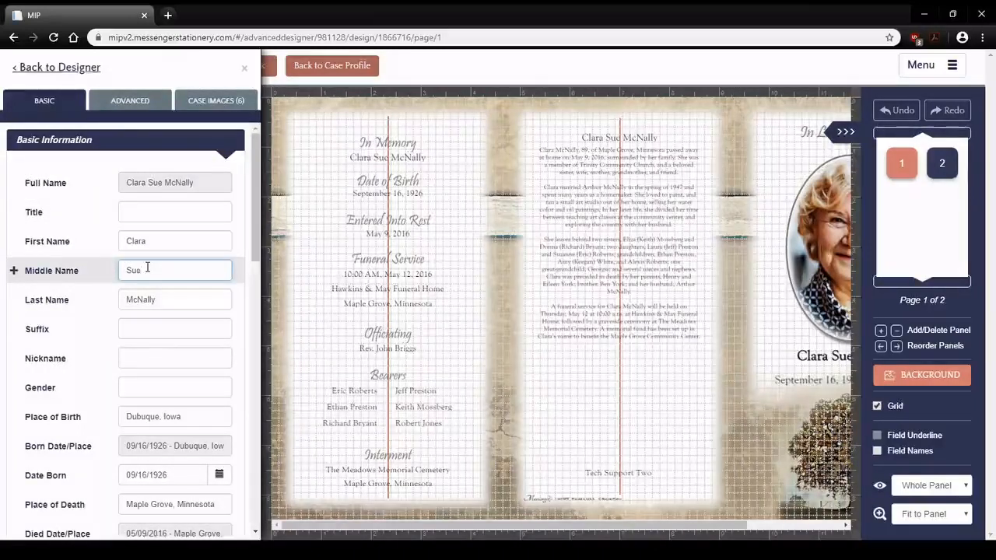
key("BackSpace")
key("BackSpace")
key("BackSpace")
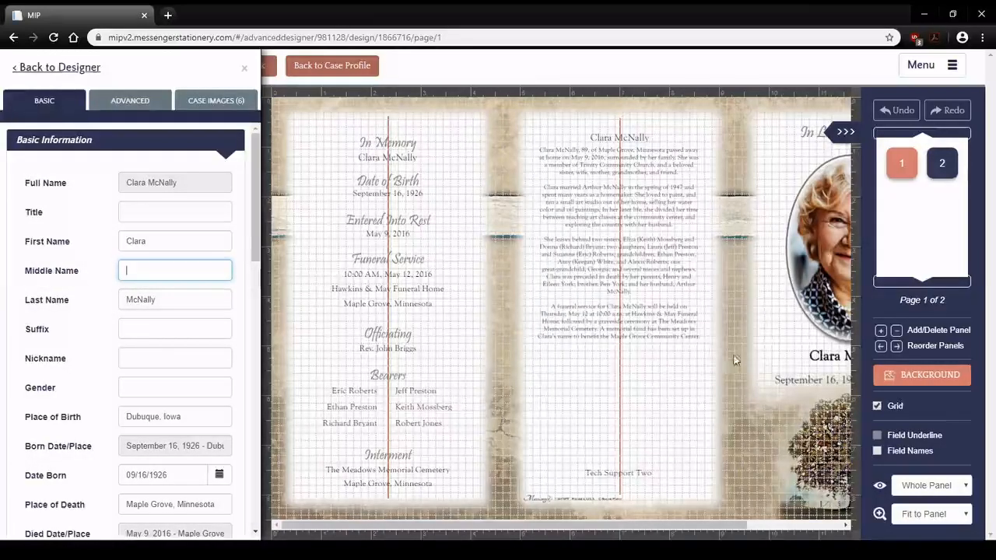
left_click(778, 370)
left_click_drag(669, 525, 735, 532)
left_click(766, 356)
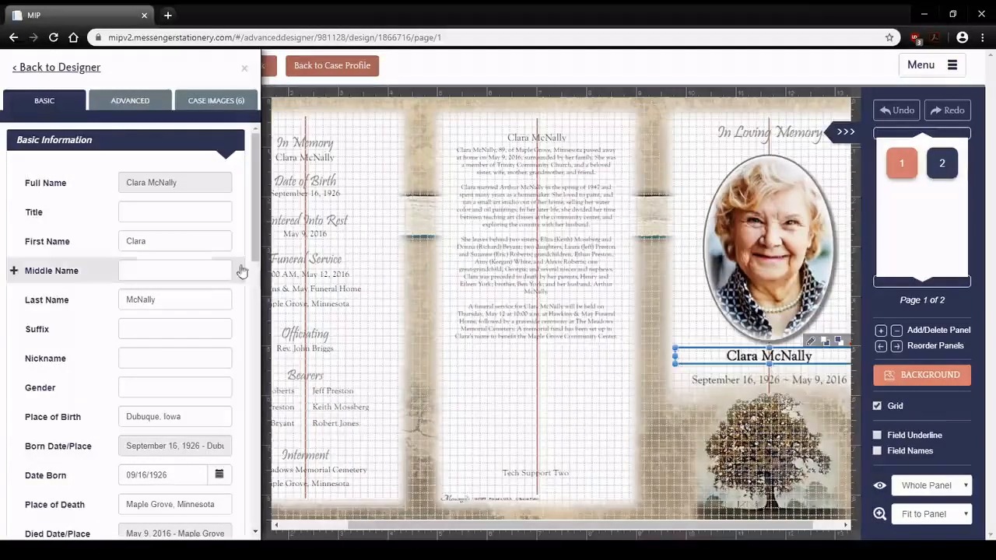
- Re-enter the deceased's middle name in the basic case information
left_click(136, 270)
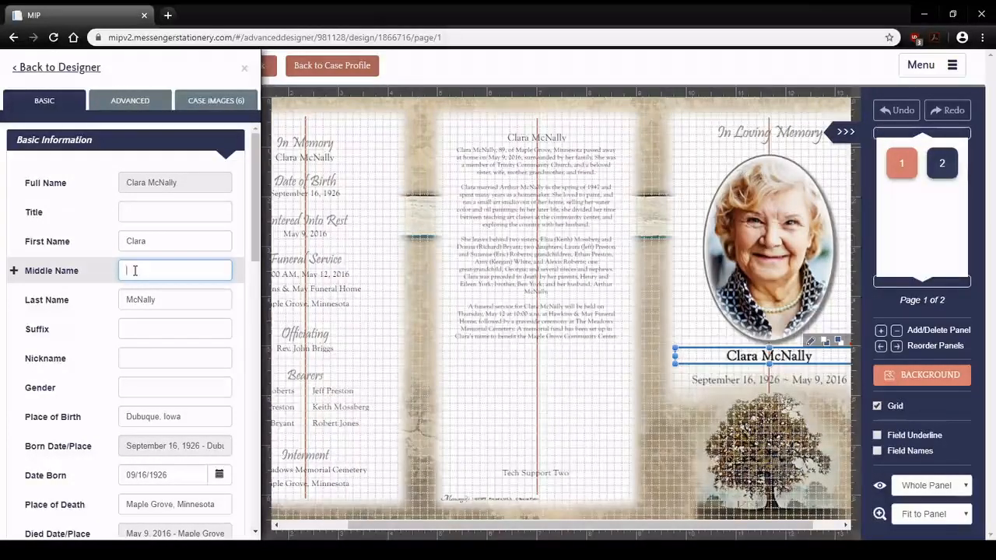
type("Sue")
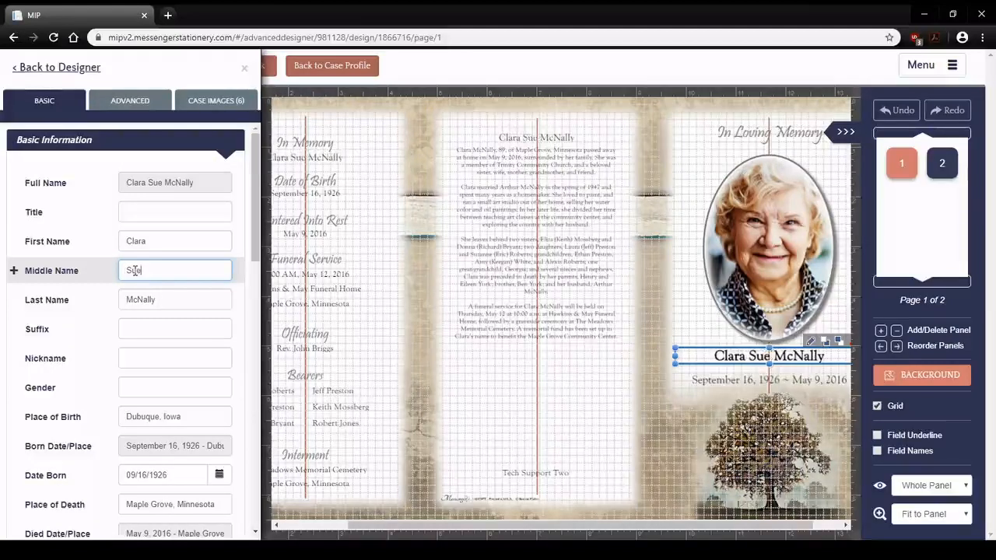
left_click(767, 380)
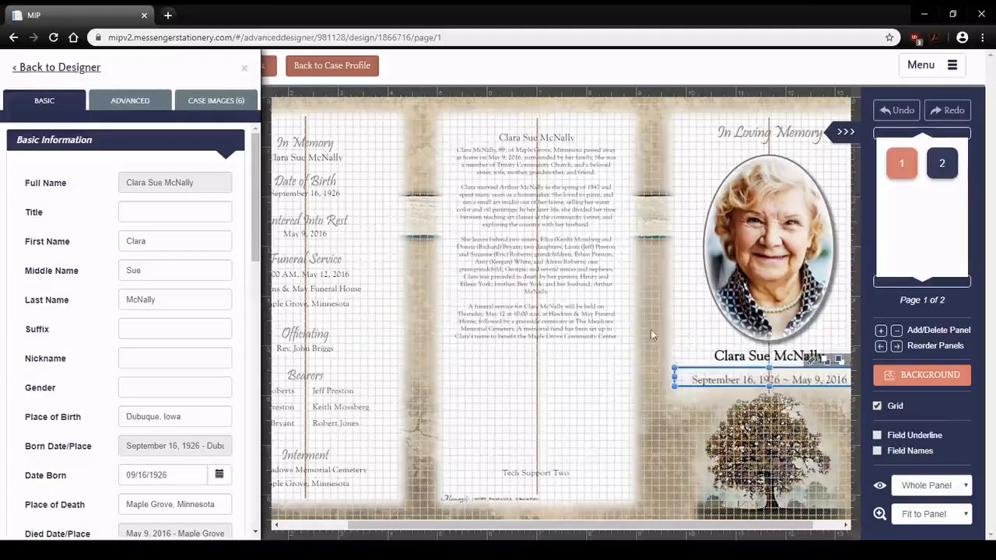
- Add the Place of Birth case field to the design and move it beneath the dates on the front panel
scroll(133, 240, "down", 2)
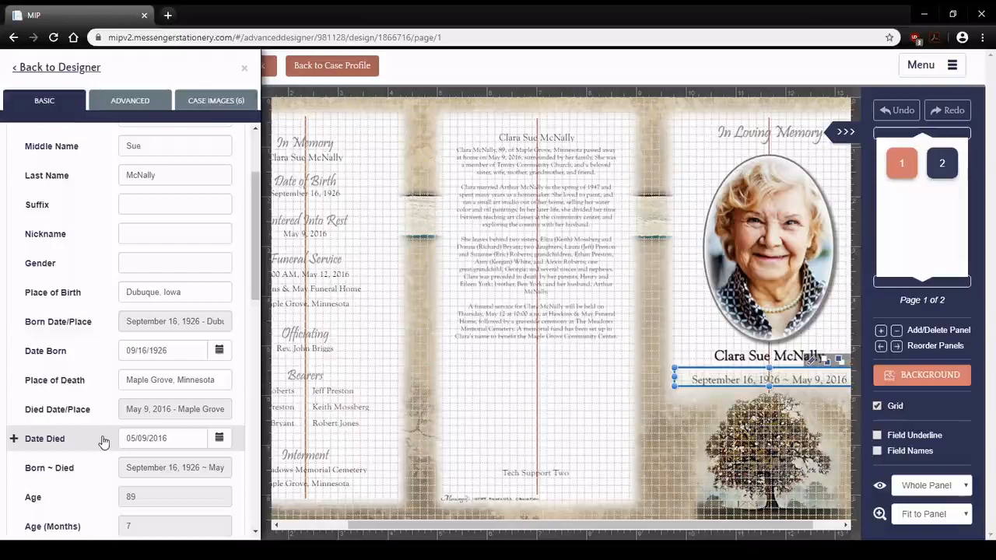
left_click(99, 296)
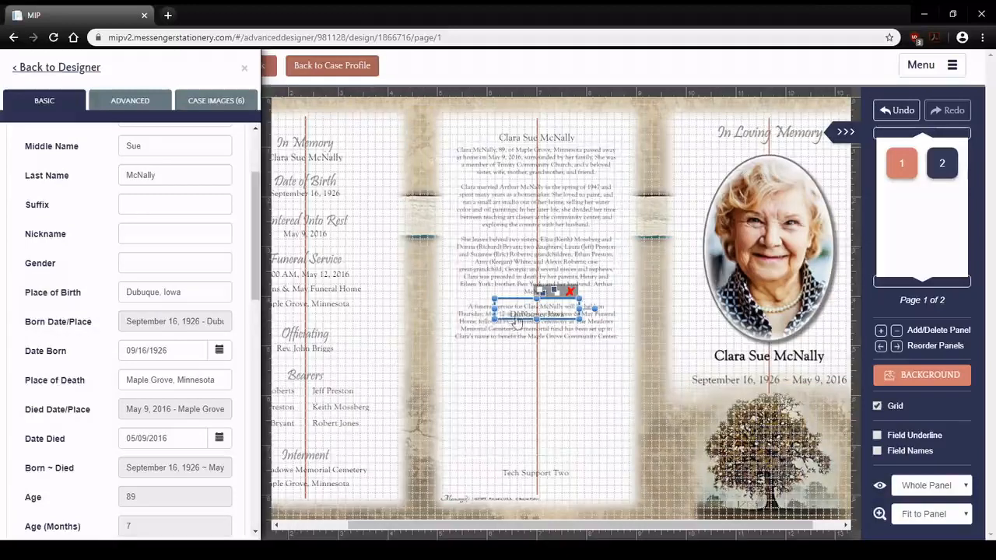
left_click_drag(525, 317, 683, 319)
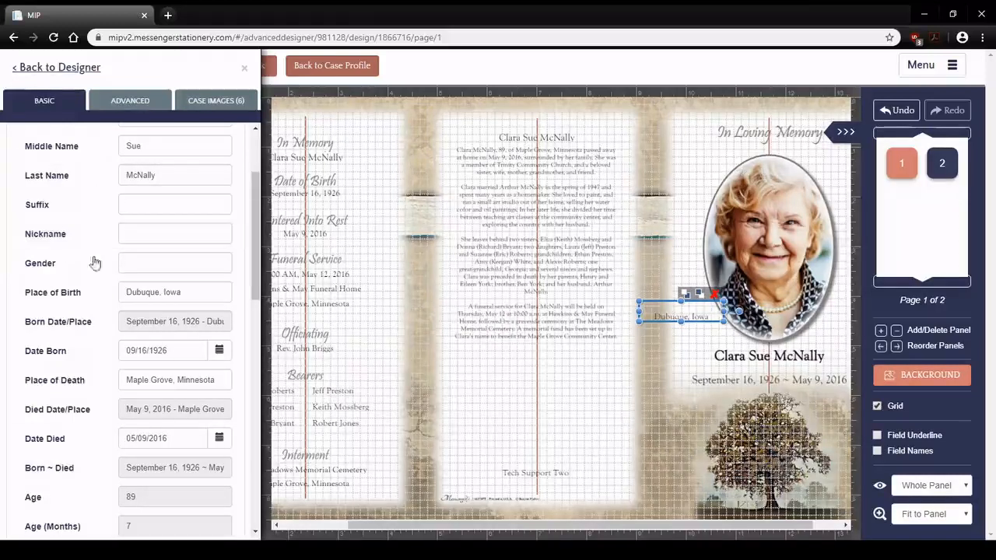
left_click_drag(676, 319, 761, 412)
left_click(651, 412)
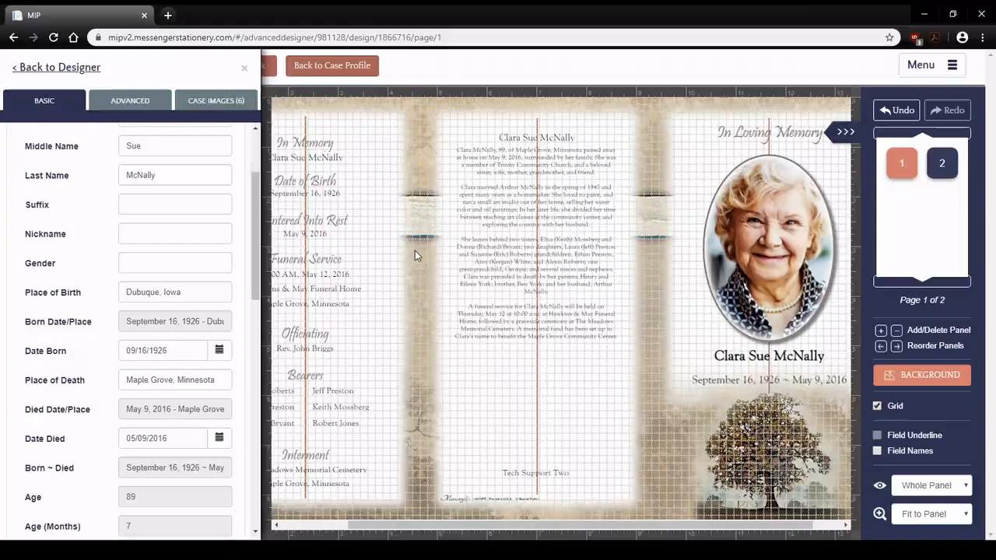
- Add a blank text box and a field label, placing them one above the other between the left and middle panels
left_click(67, 72)
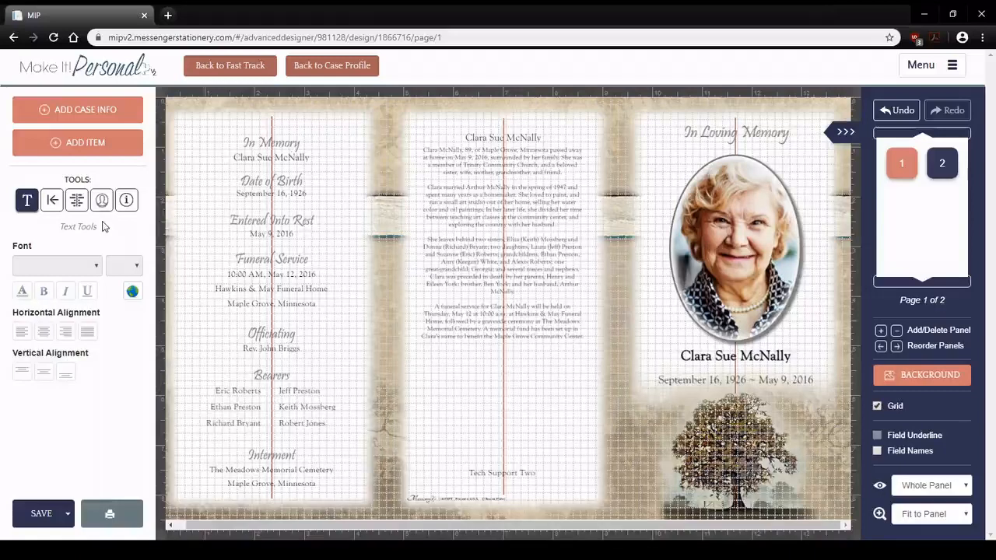
left_click(56, 148)
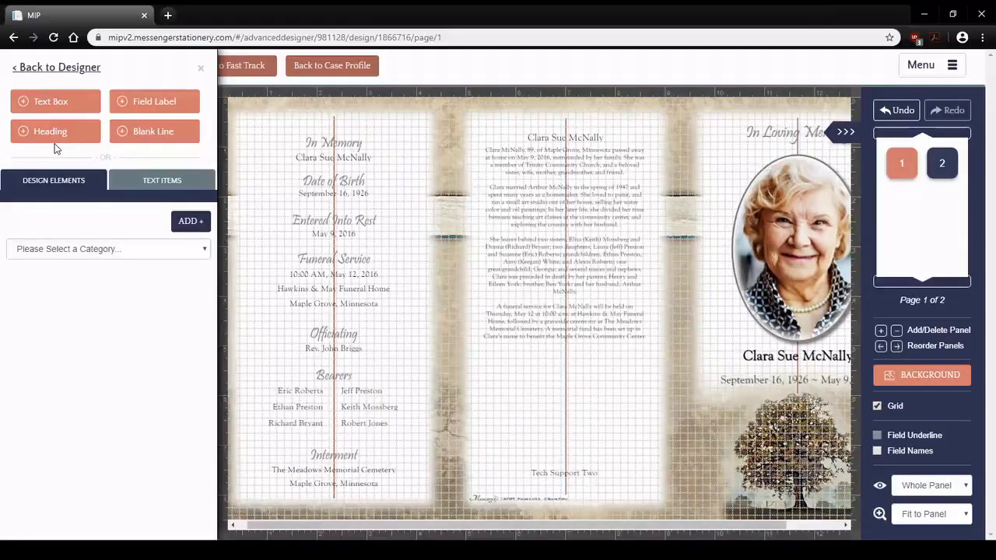
left_click(28, 112)
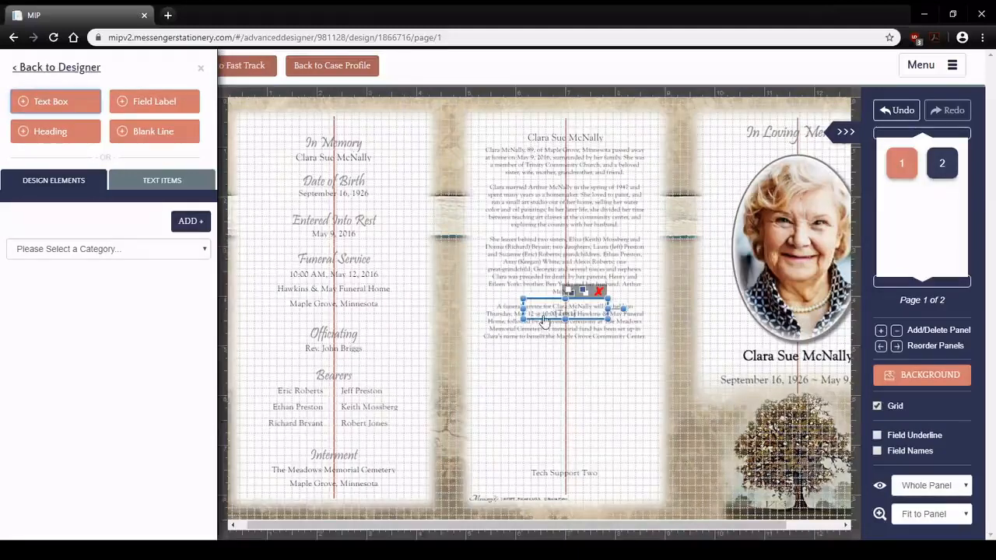
left_click_drag(530, 306, 381, 220)
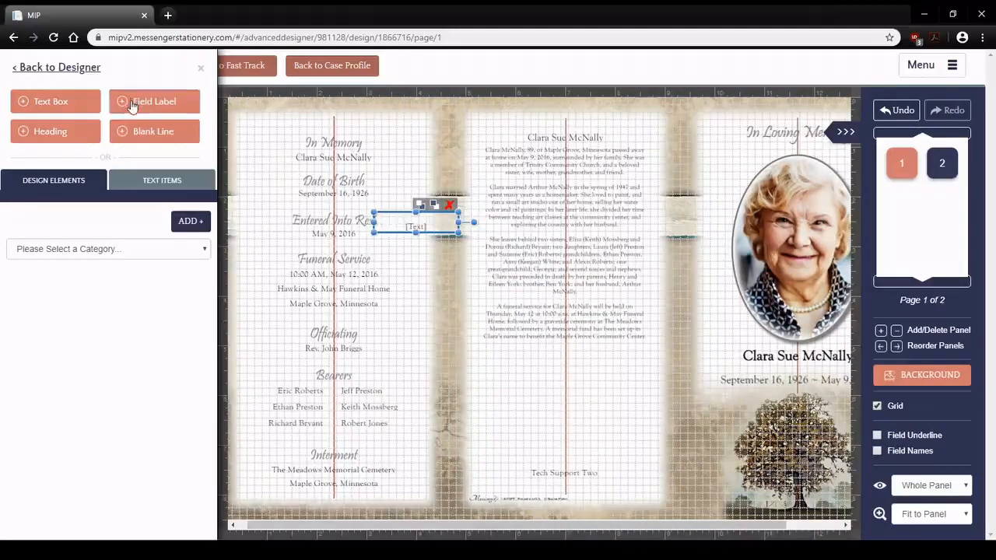
left_click(132, 105)
left_click_drag(537, 310, 416, 266)
- Add a heading and a blank line, placing them beneath the field label between the left and middle panels
left_click(35, 131)
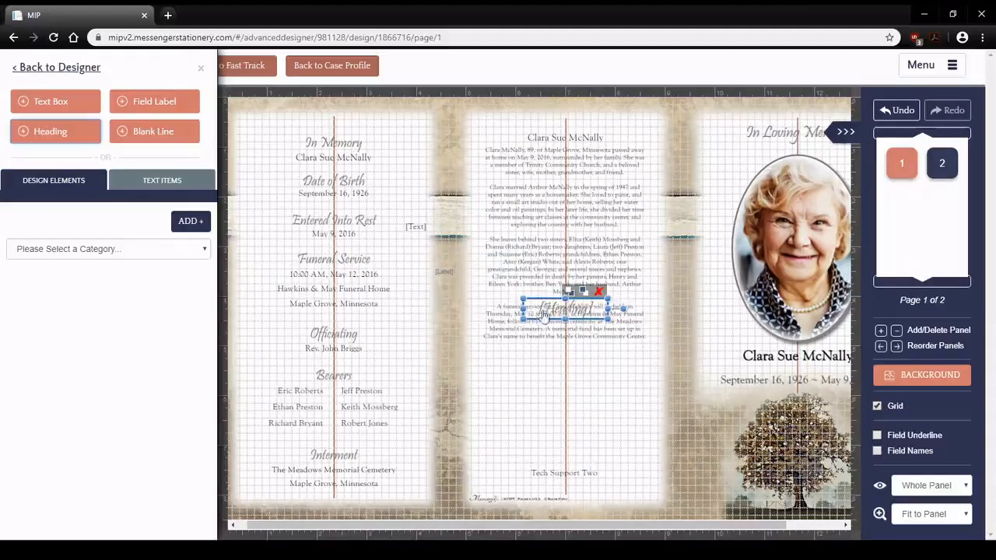
left_click_drag(549, 308, 437, 308)
left_click(153, 131)
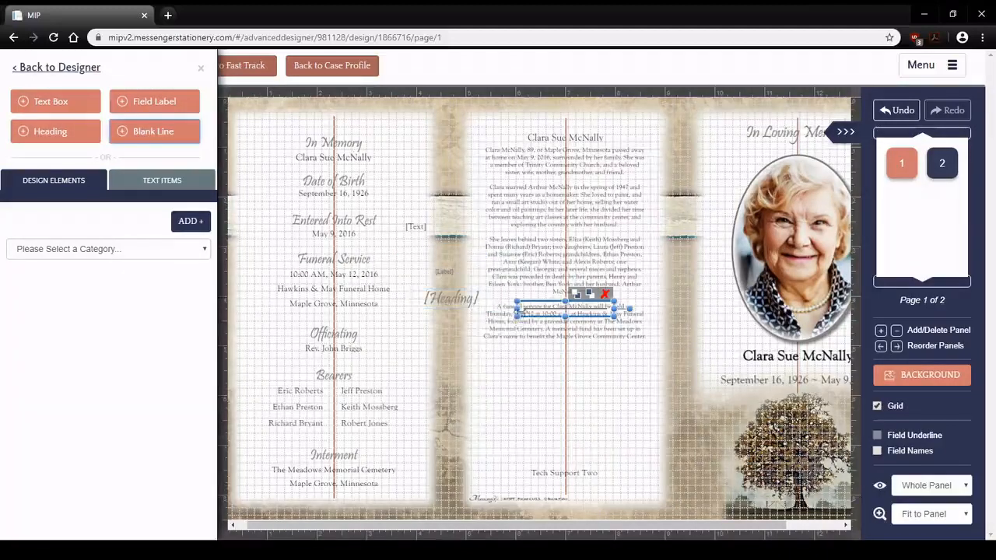
left_click_drag(536, 313, 412, 350)
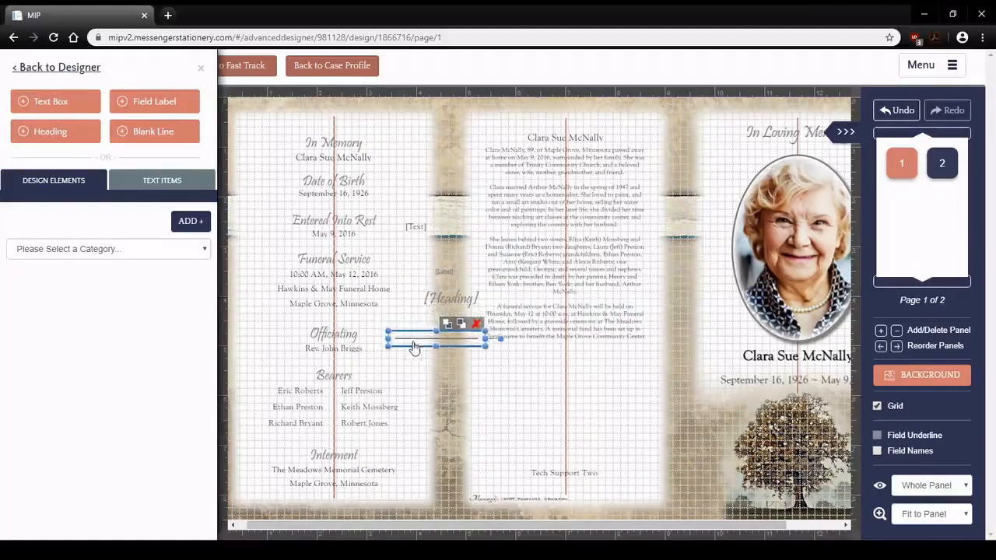
left_click(469, 397)
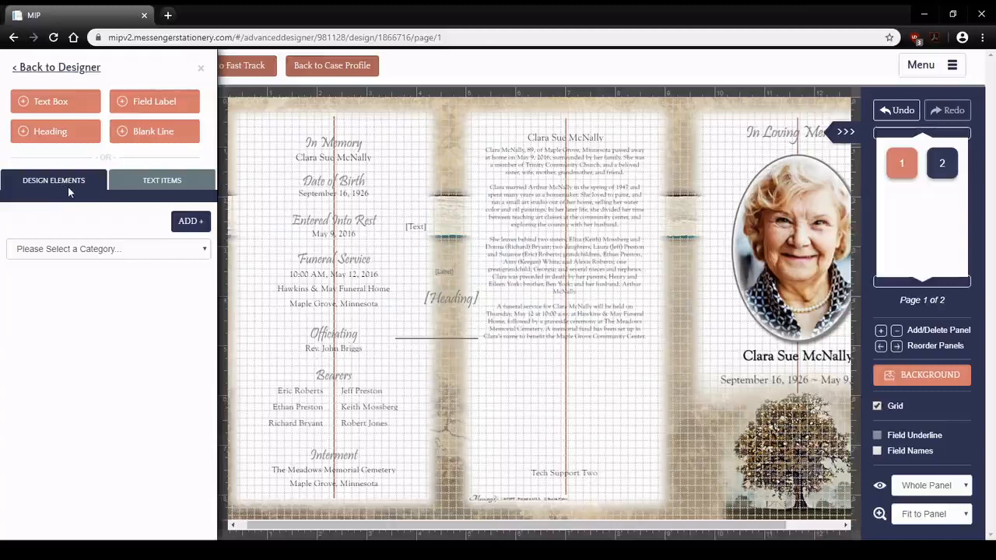
- Add the "poem stanza 4" design element from the After the Rain category and place it below the obituary text
left_click(203, 251)
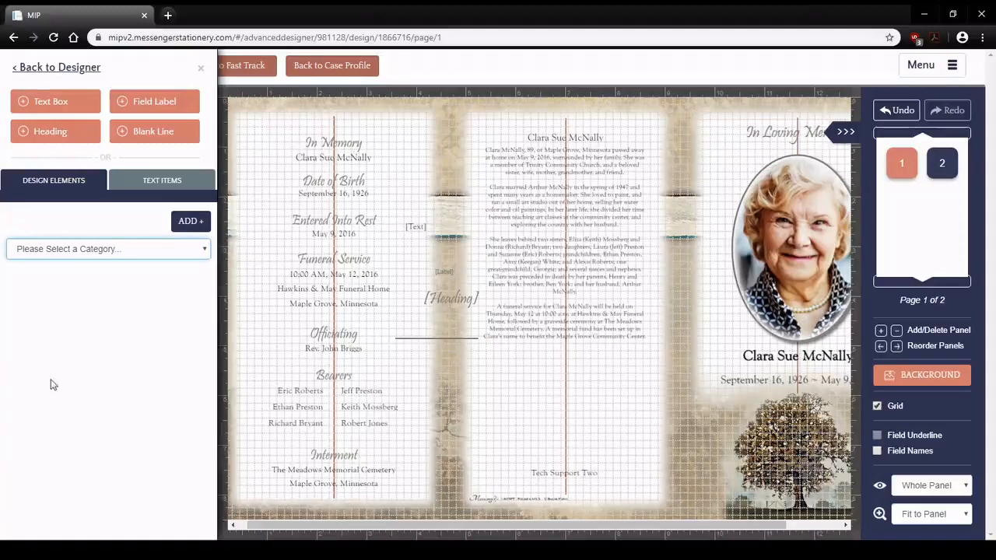
left_click(79, 293)
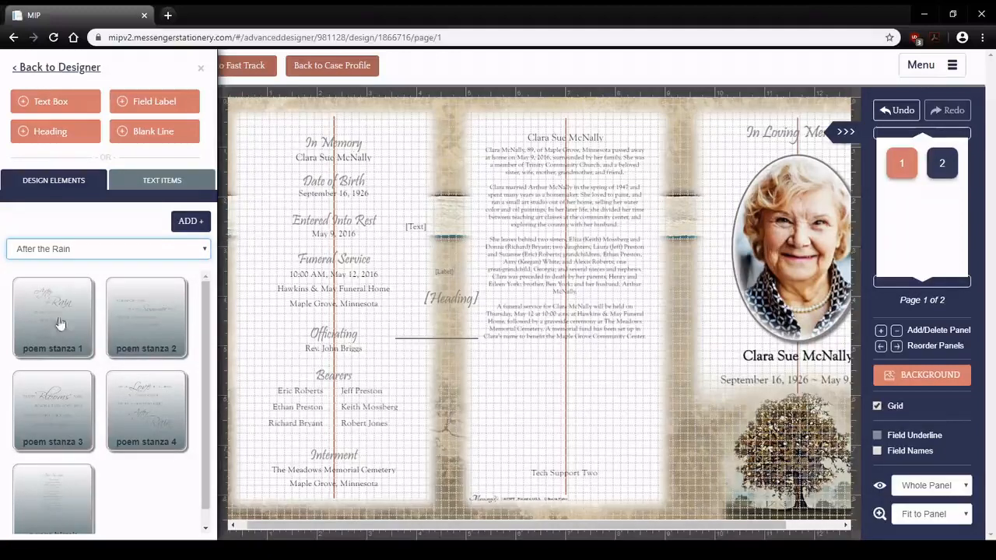
left_click(143, 420)
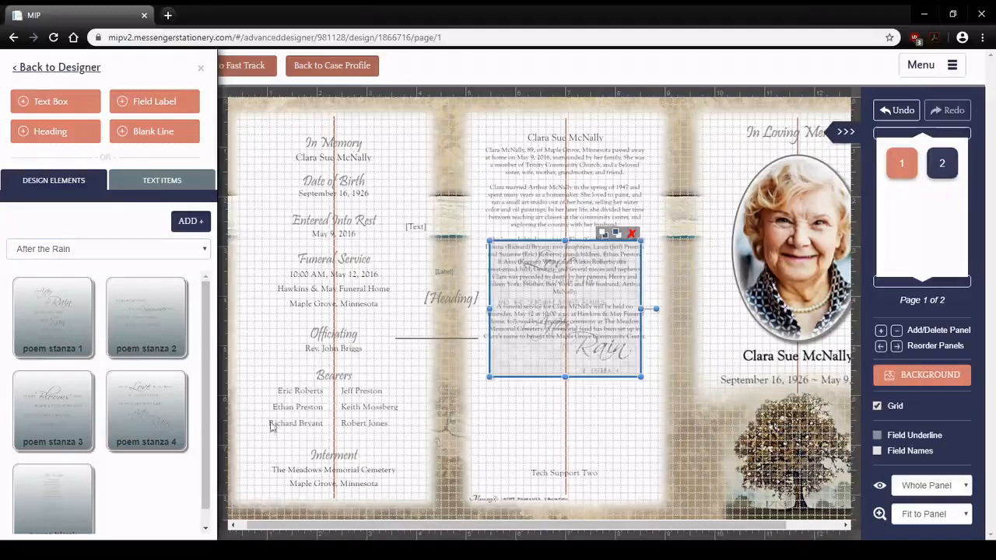
left_click_drag(564, 365, 566, 447)
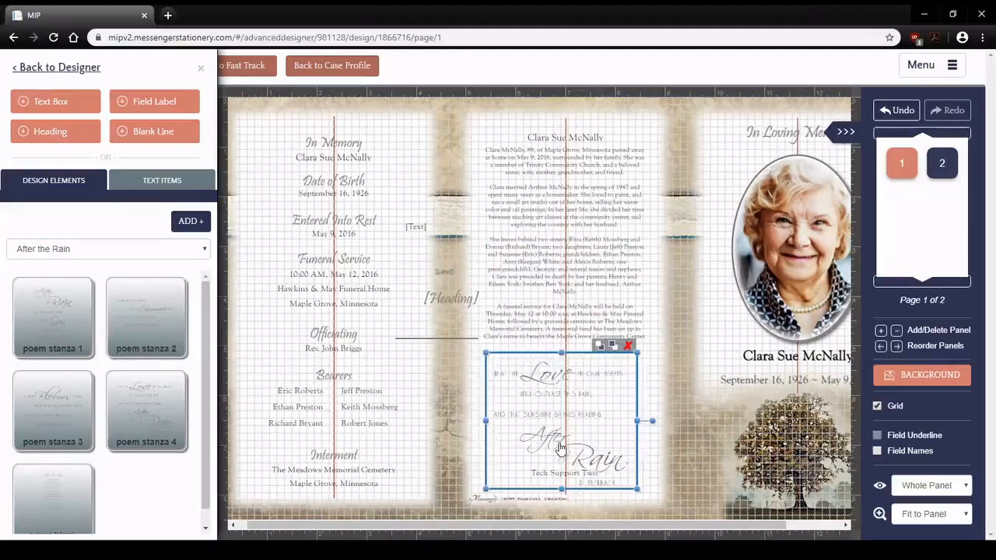
left_click(450, 417)
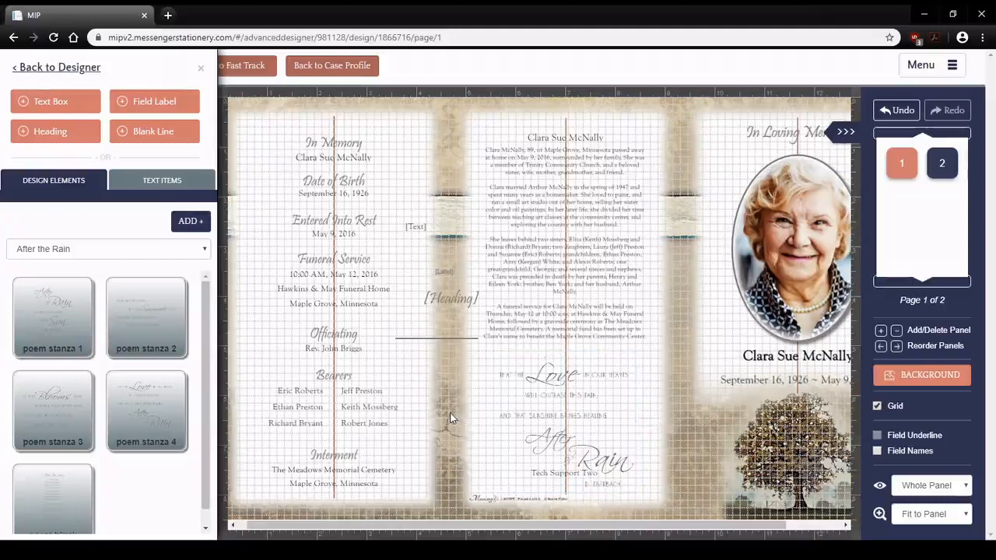
- Add the 23rd Psalm from the Verses text items and place it over the left panel, beside the obituary text
left_click(153, 181)
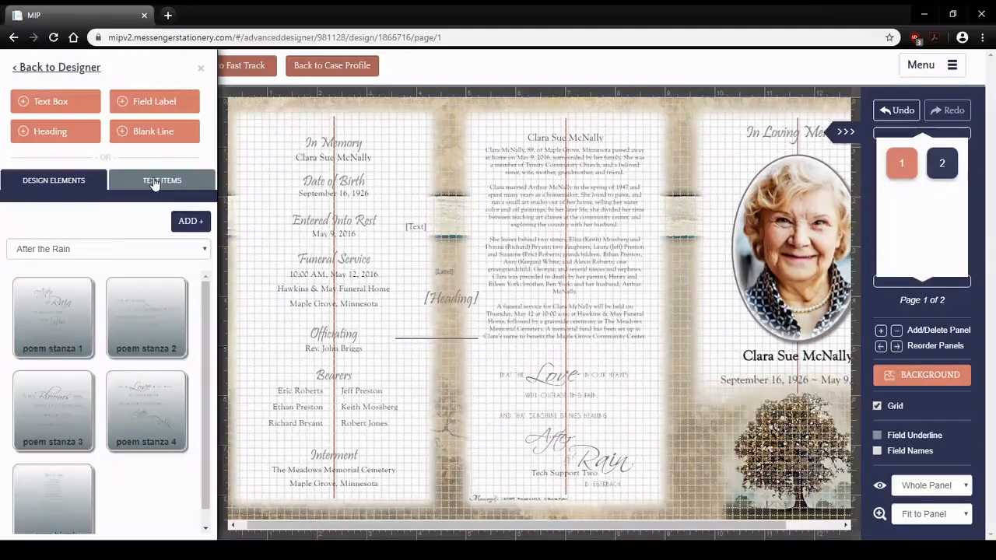
left_click(183, 249)
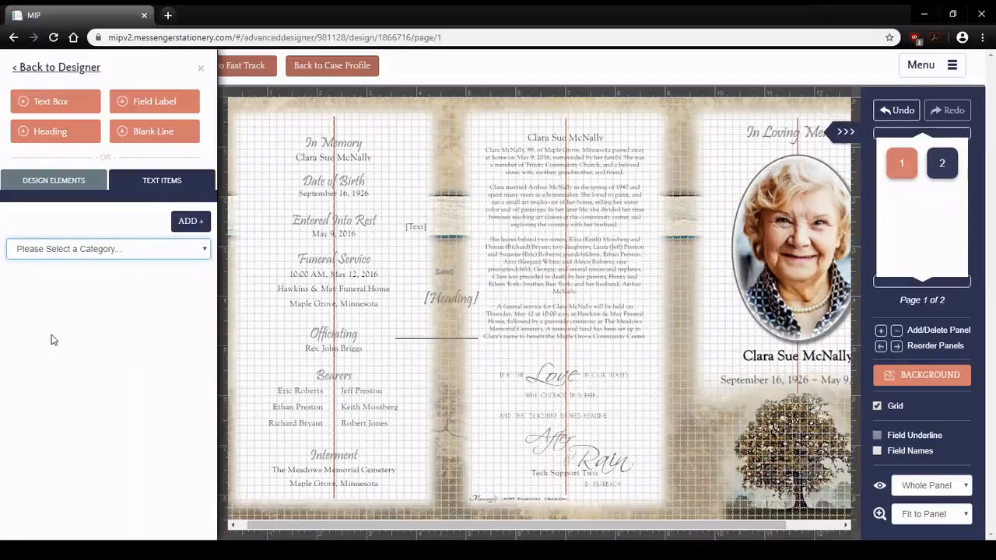
left_click(52, 386)
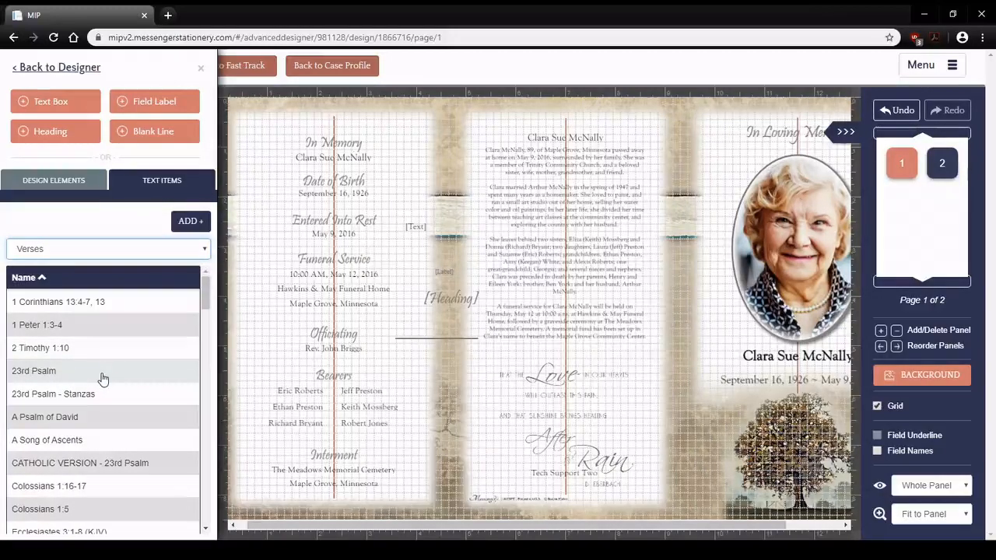
left_click(102, 379)
left_click_drag(539, 296, 374, 233)
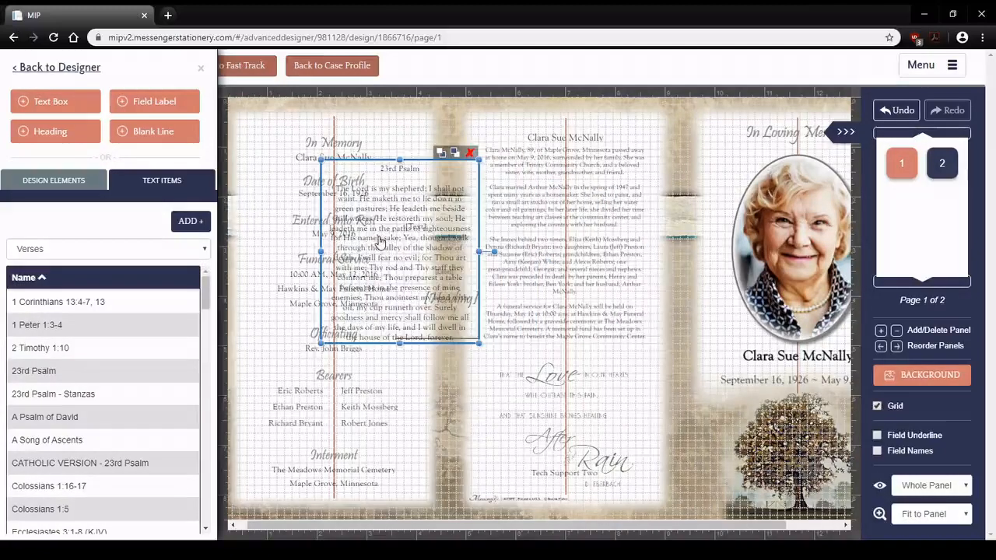
- Delete the obituary text from the middle panel and move the 23rd Psalm into its place
left_click(587, 227)
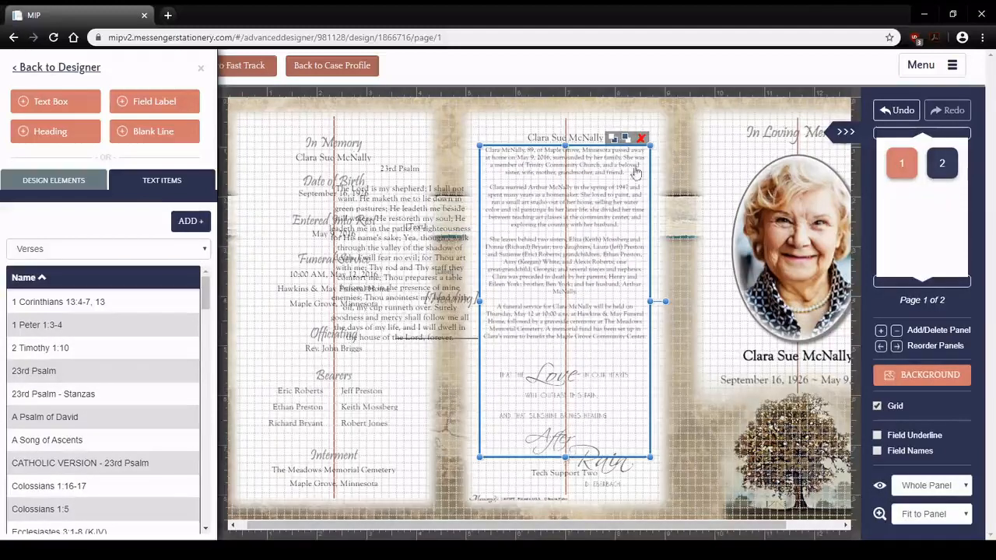
left_click(641, 140)
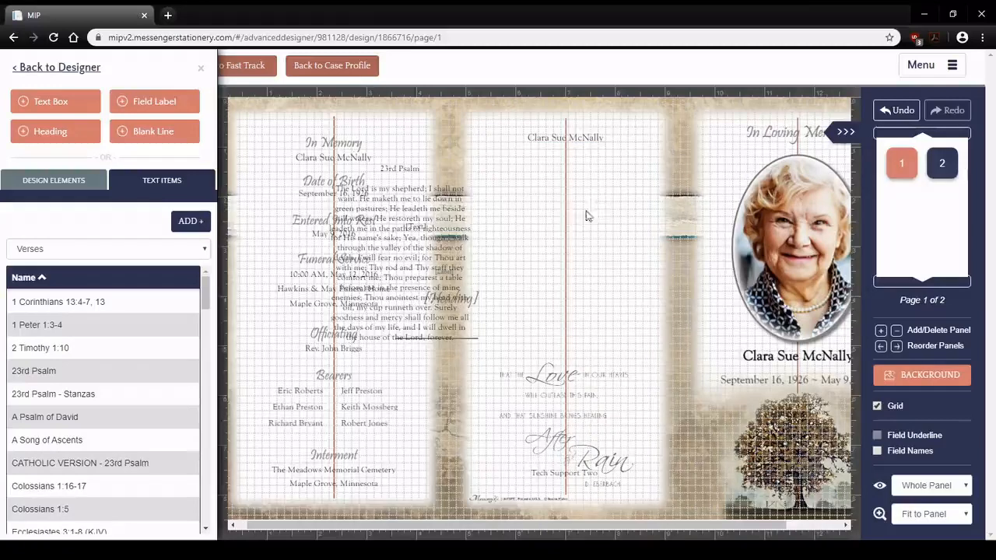
left_click_drag(406, 247, 556, 246)
- Delete the name field at the top of the middle panel and move the 23rd Psalm up into the freed space
left_click(560, 137)
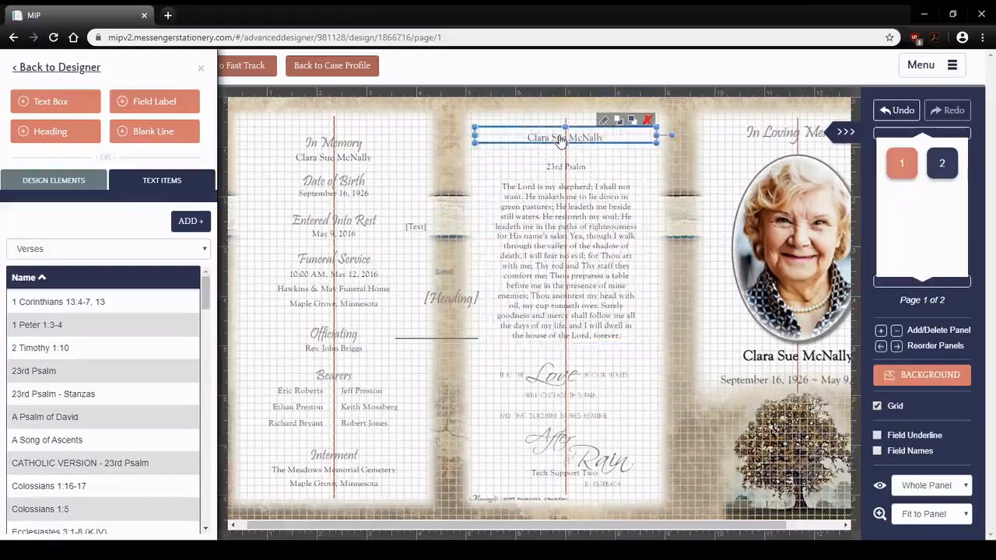
key("Delete")
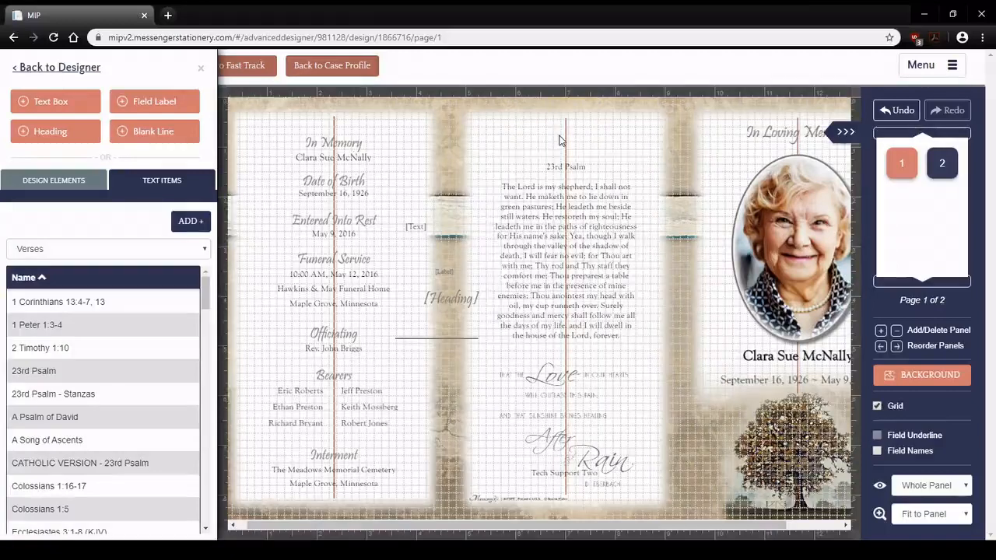
left_click_drag(543, 307, 545, 282)
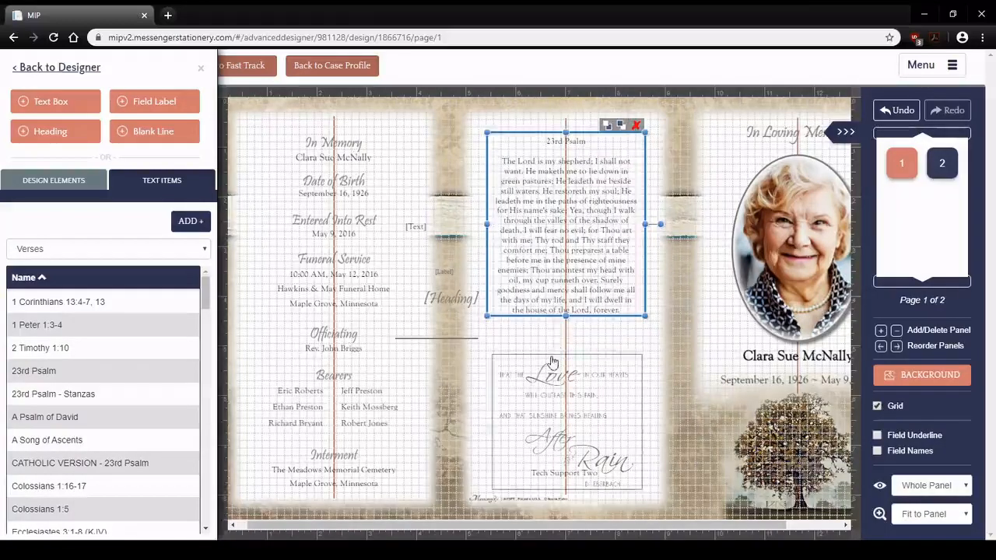
- Move the poem stanza up so it sits directly beneath the 23rd Psalm on the middle panel
left_click(557, 383)
left_click_drag(557, 384, 557, 371)
left_click_drag(552, 369, 553, 366)
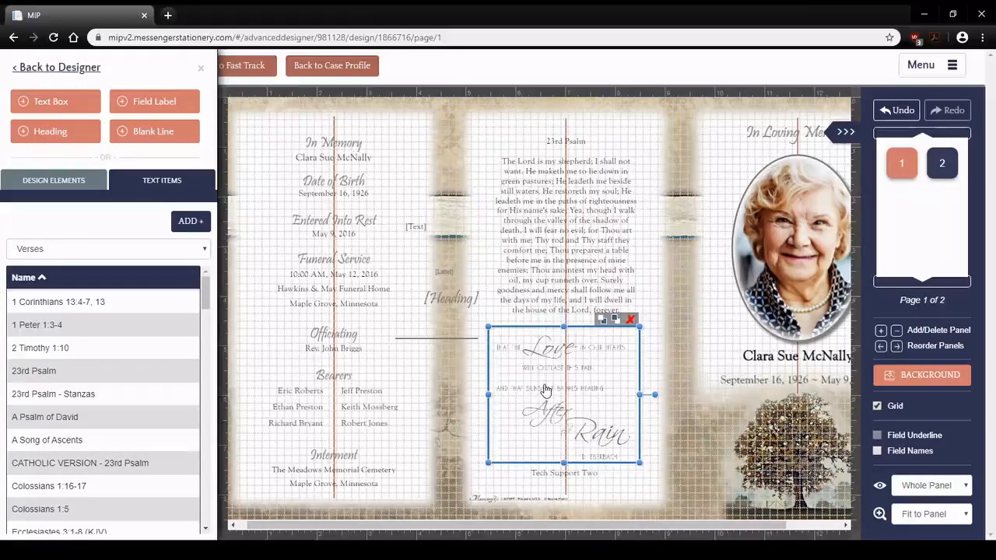
- Return to the main designer tools, then shrink the poem stanza, rotate it slightly clockwise and recentre it beneath the psalm
left_click(42, 187)
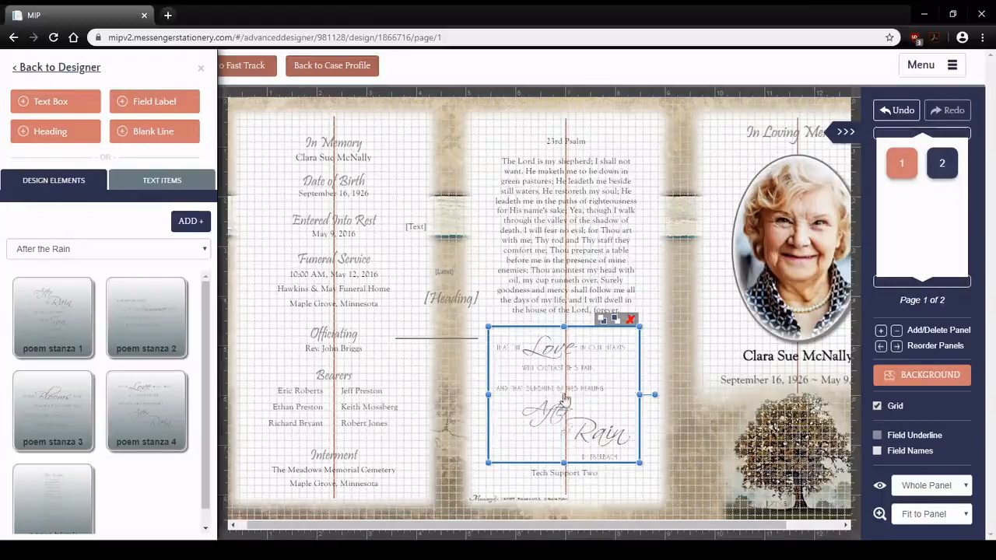
left_click(56, 69)
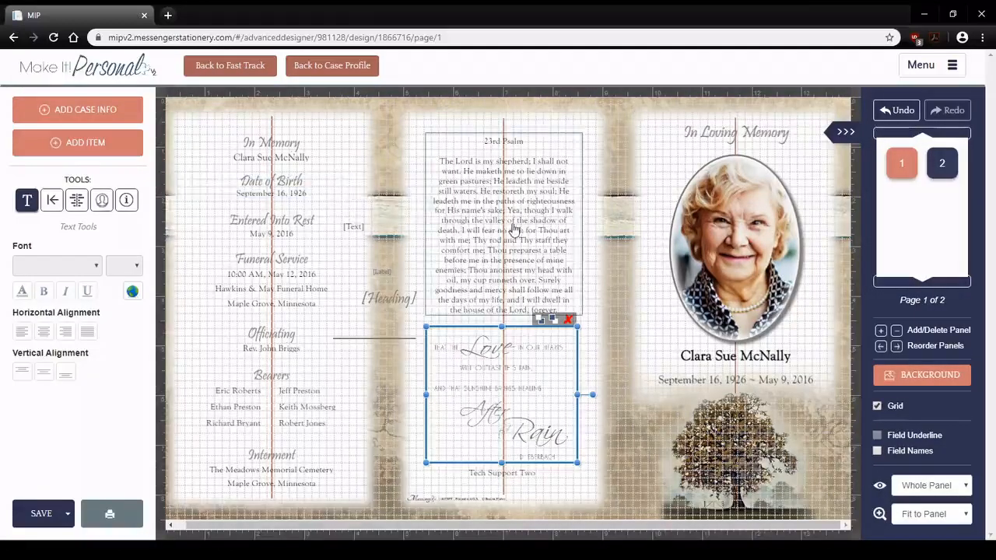
left_click_drag(576, 462, 547, 442)
mouse_move(481, 375)
left_mouse_down()
mouse_move(535, 381)
mouse_move(499, 381)
left_mouse_up()
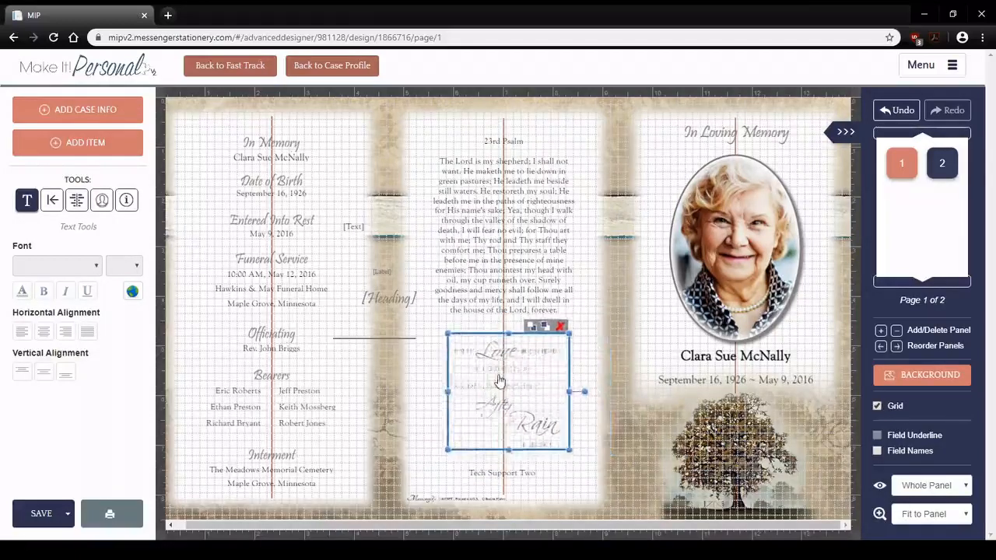
mouse_move(581, 393)
left_mouse_down()
mouse_move(572, 356)
mouse_move(585, 401)
left_mouse_up()
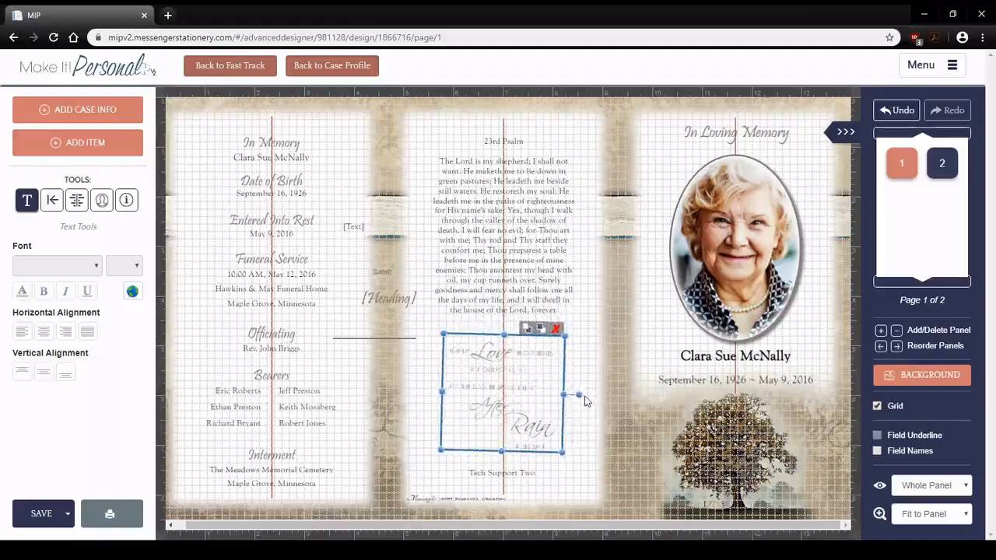
left_click_drag(512, 405, 517, 398)
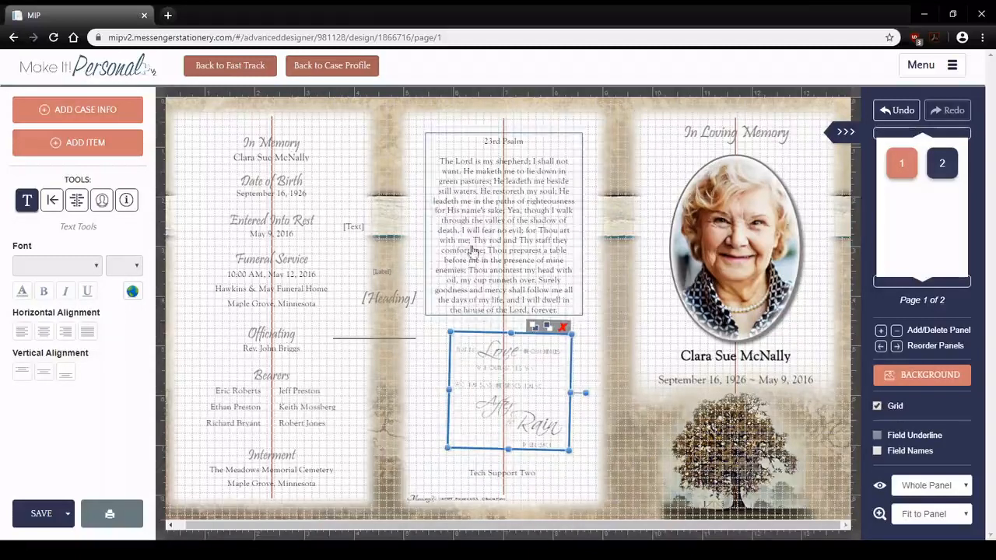
- Set the 23rd Psalm text to Courier New at size 16 and enlarge its box, centring it on the middle panel
left_click(479, 220)
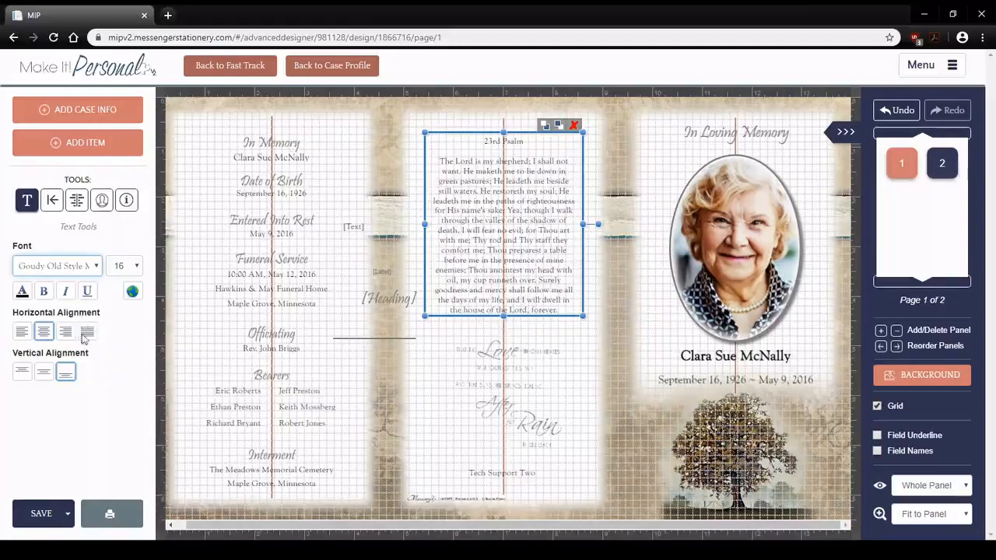
left_click(62, 428)
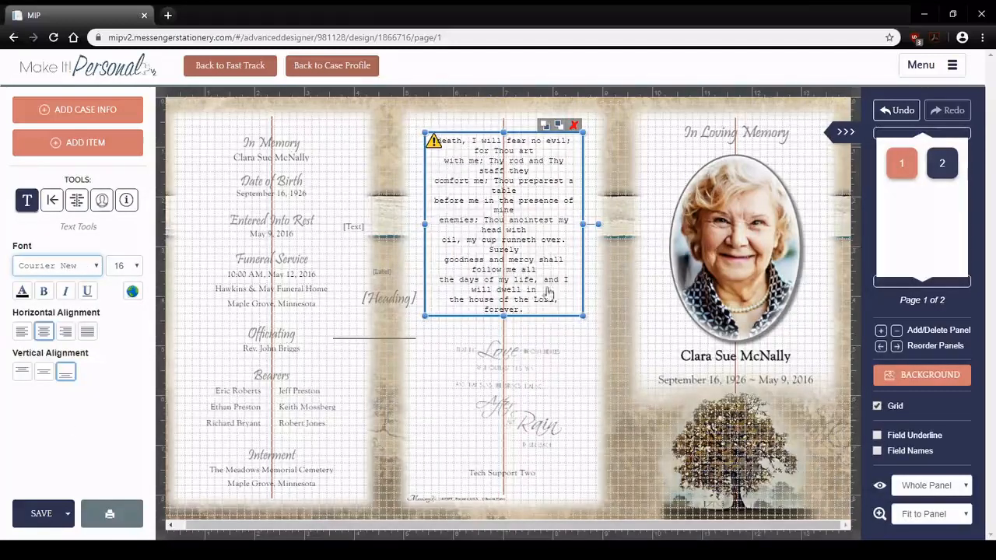
left_click_drag(585, 315, 645, 364)
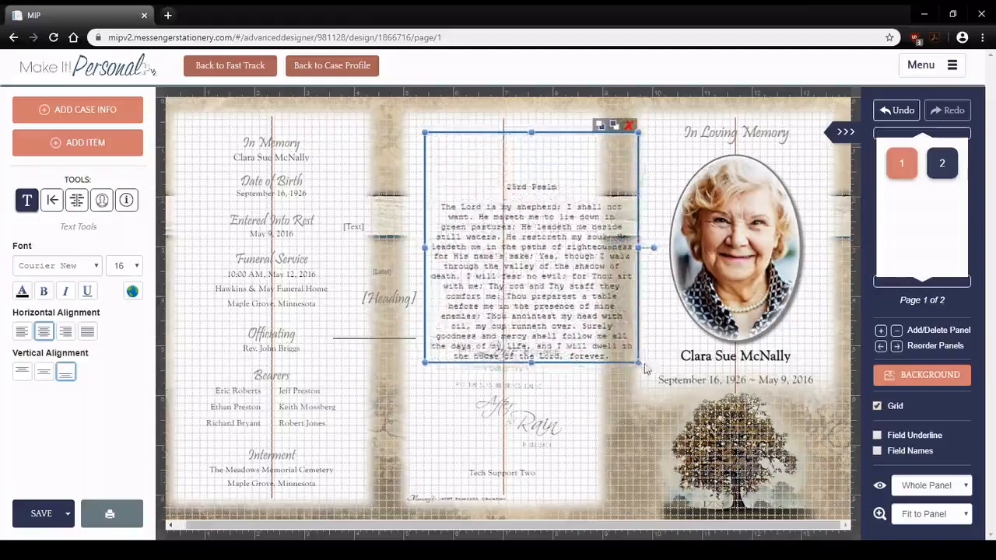
left_click_drag(512, 250, 480, 217)
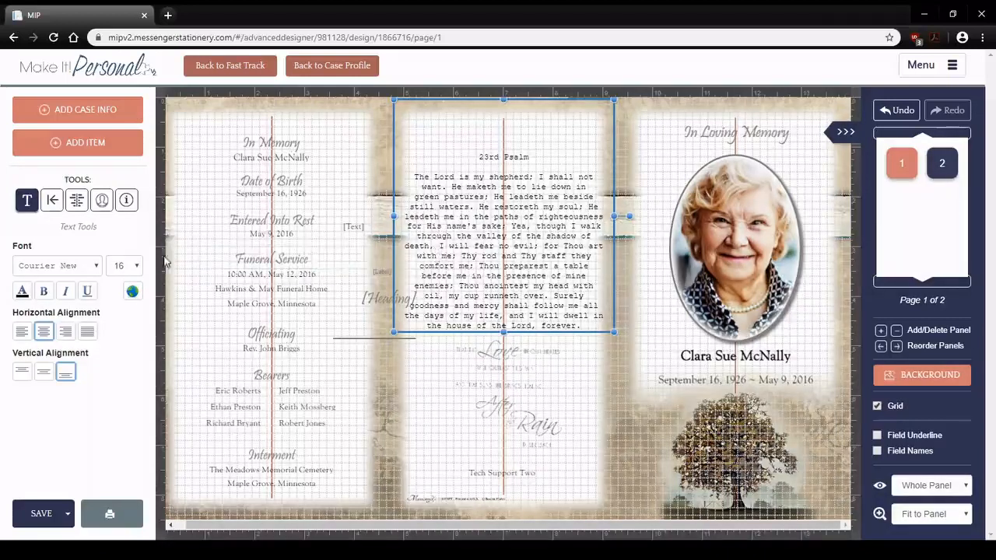
left_click(125, 312)
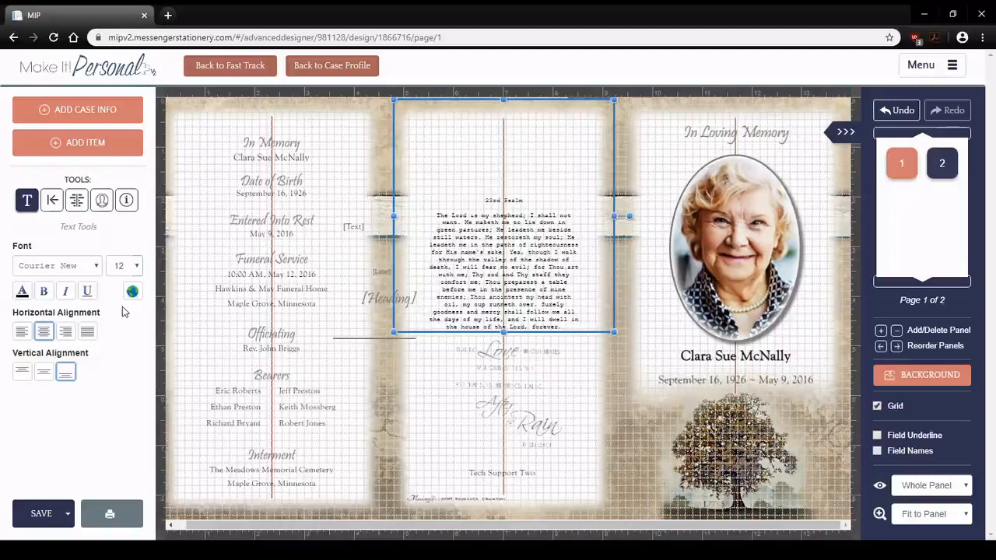
left_click(126, 378)
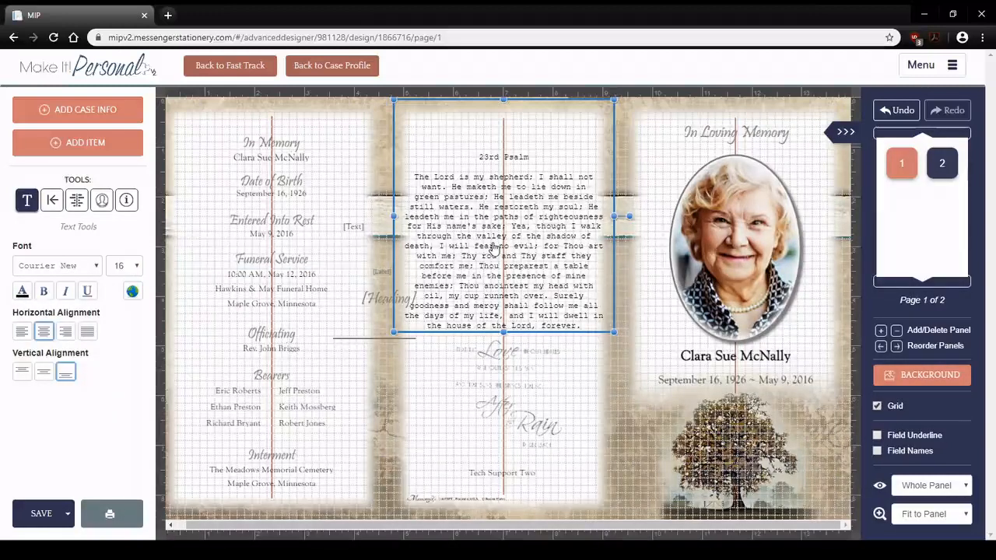
- Change the font color of the 23rd Psalm text to Blue
left_click(22, 293)
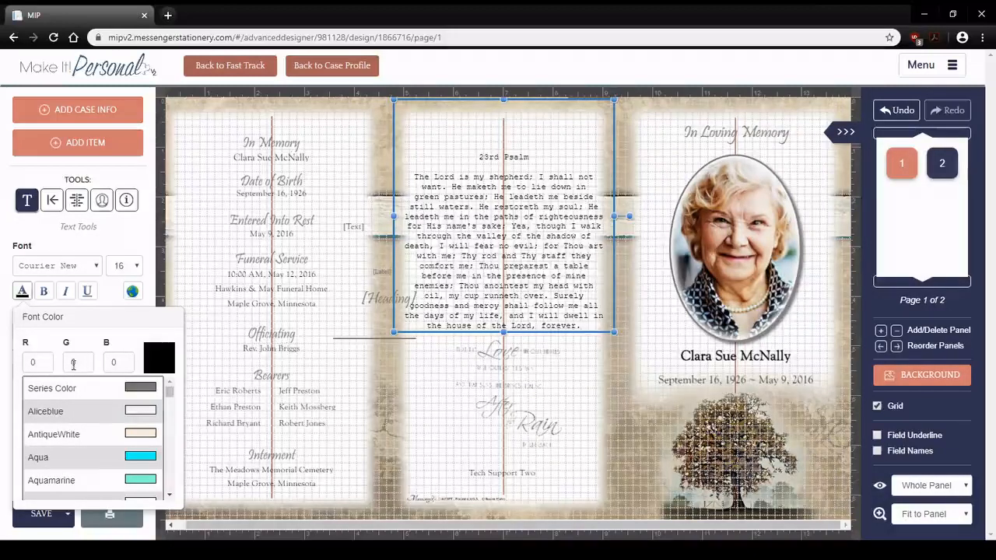
scroll(70, 408, "down", 3)
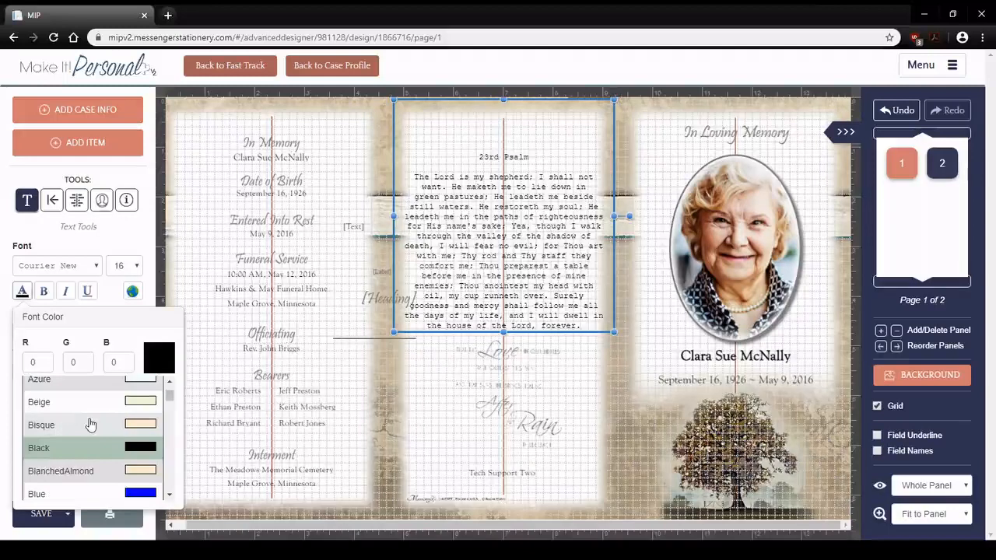
scroll(86, 428, "down", 1)
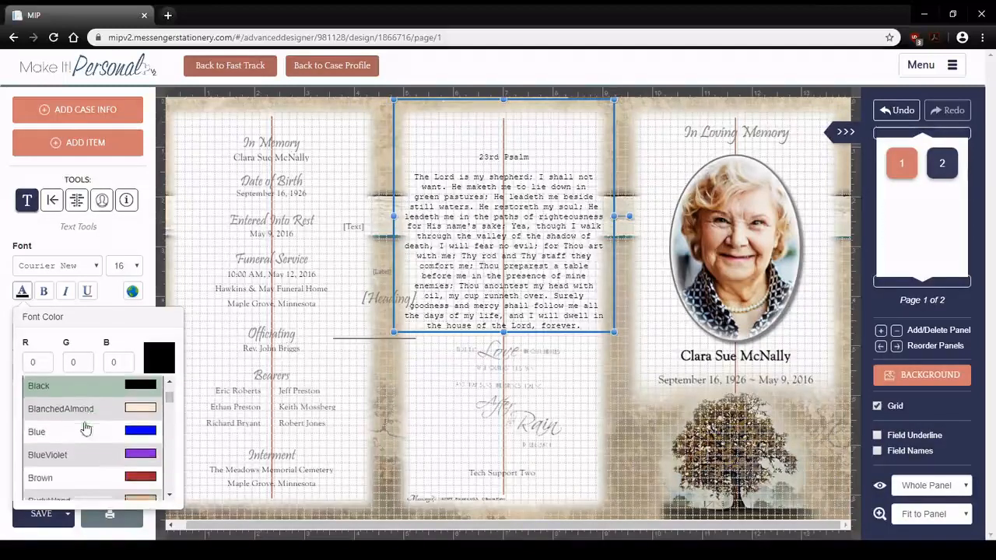
left_click(89, 437)
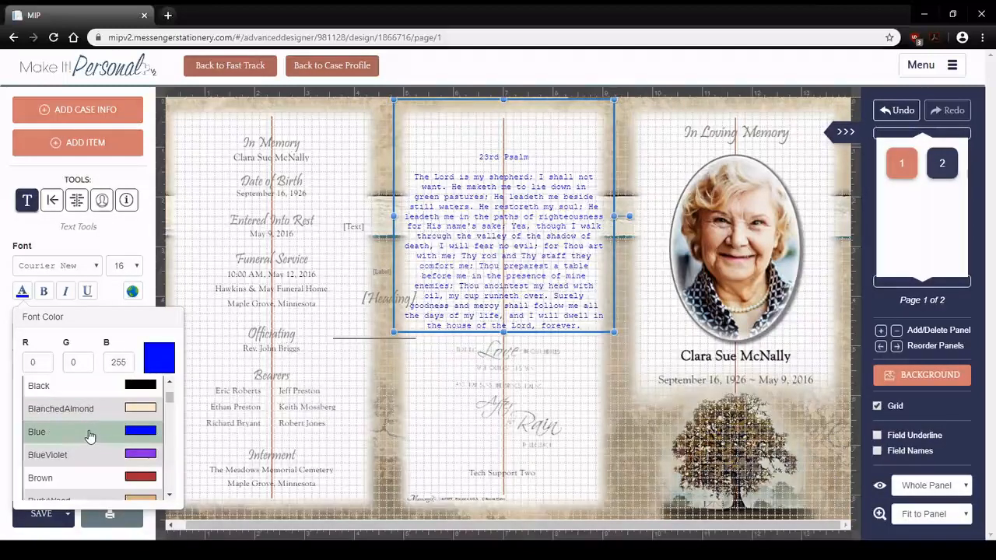
- Make the 23rd Psalm text bold, italic and underlined
left_click(45, 295)
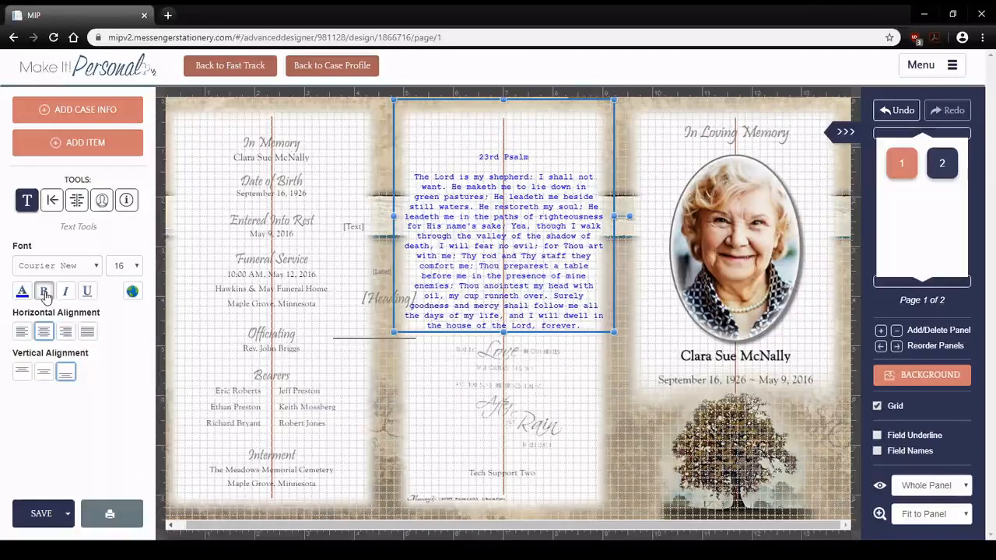
left_click(66, 294)
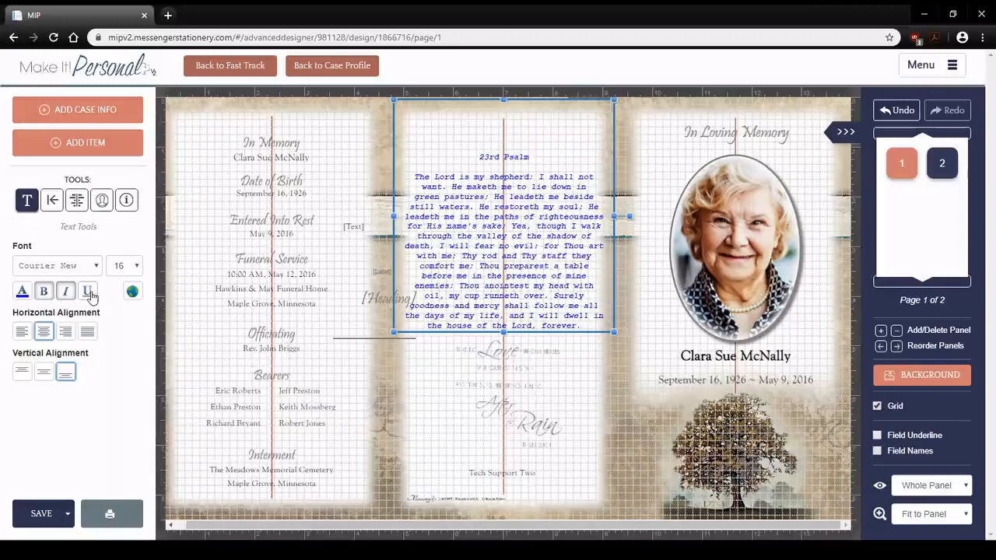
left_click(88, 293)
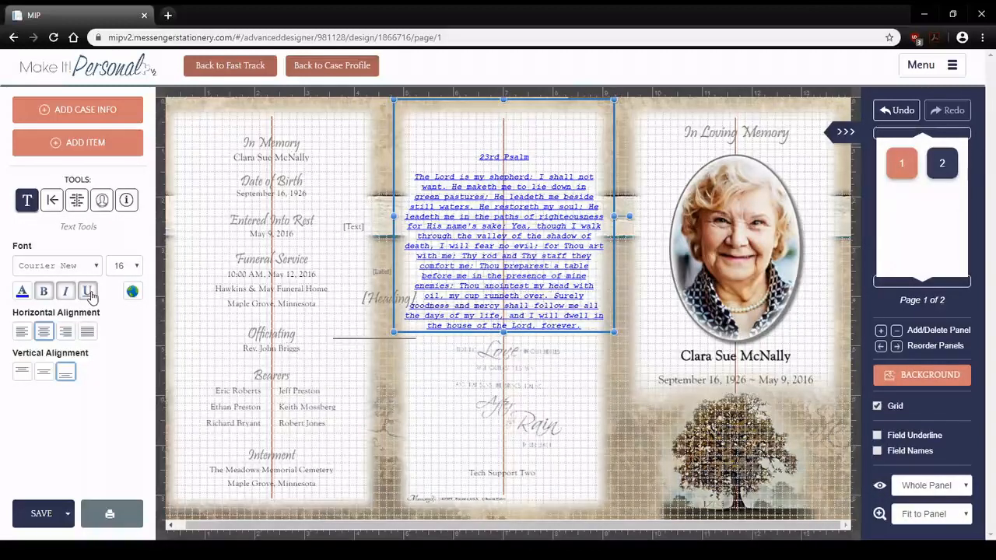
- Remove the underline from the 23rd Psalm text and apply it again
left_click(507, 402)
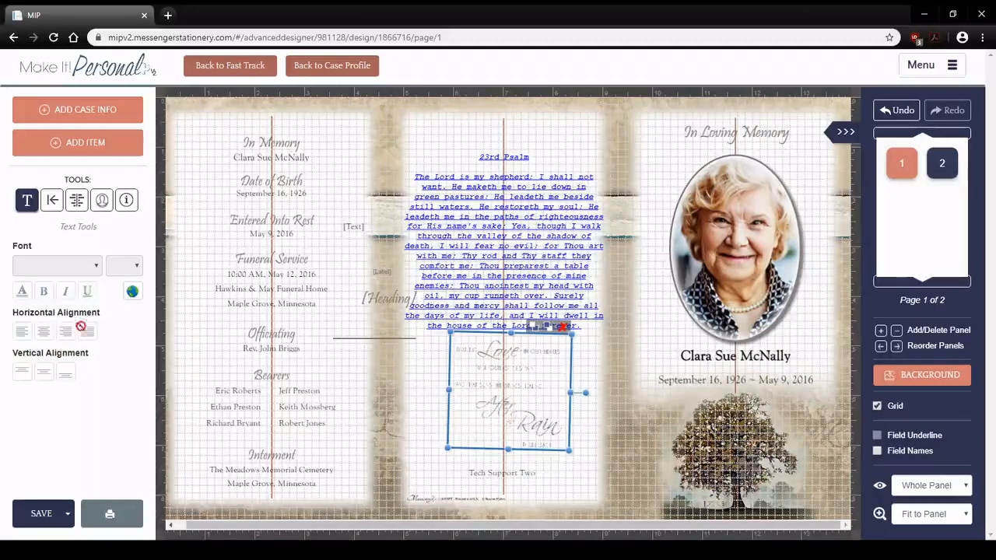
left_click(692, 357)
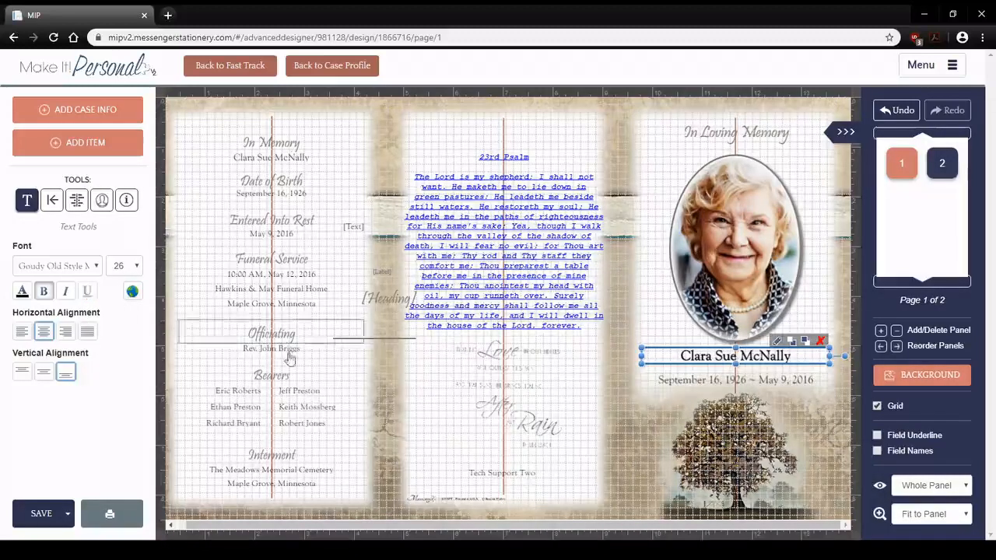
left_click(517, 244)
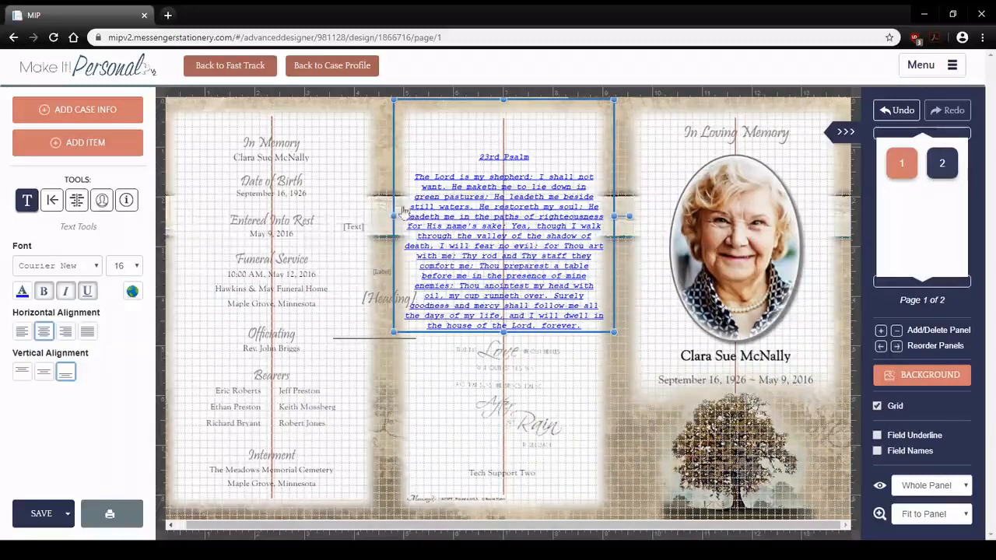
left_click(89, 297)
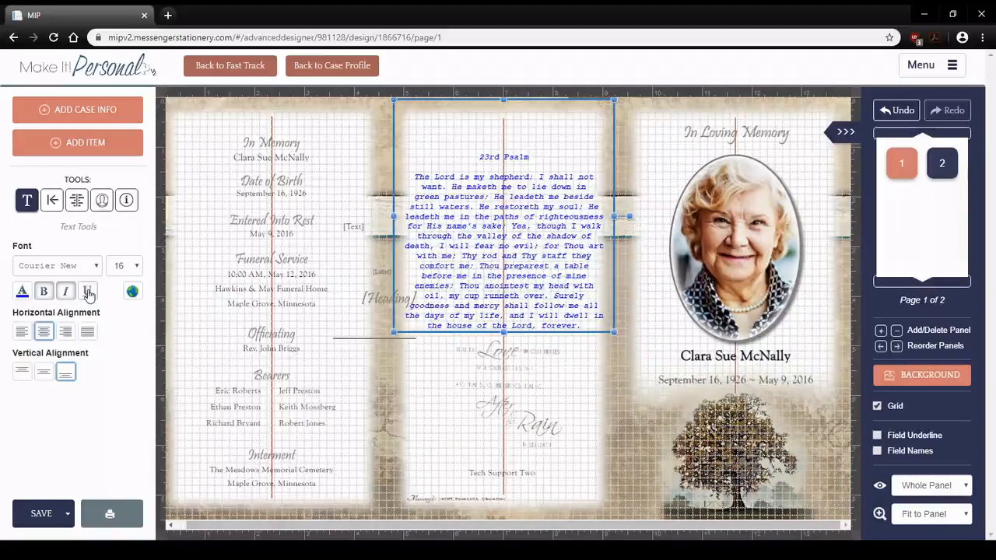
left_click(89, 295)
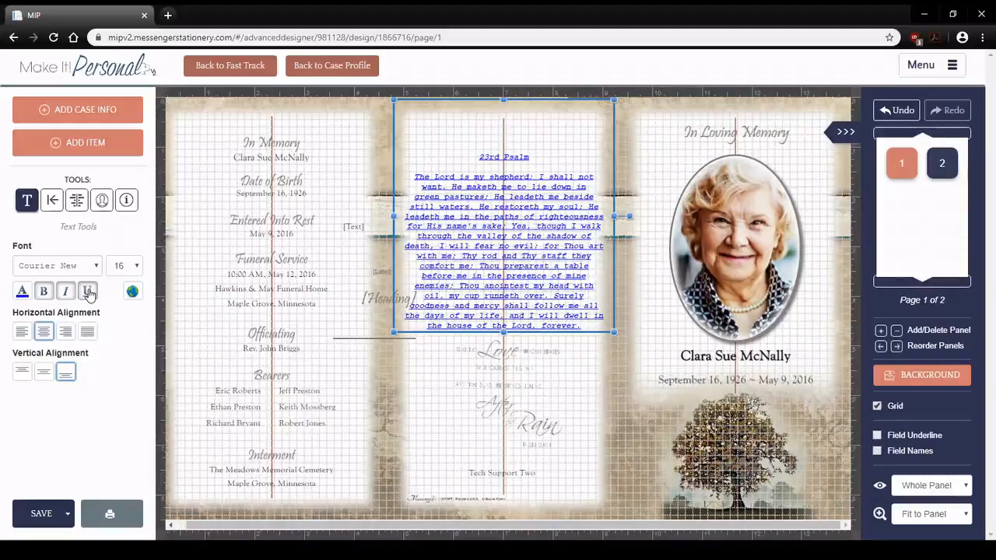
- Turn on the field underline for the name field below the portrait on the front panel and deselect the field
left_click(717, 356)
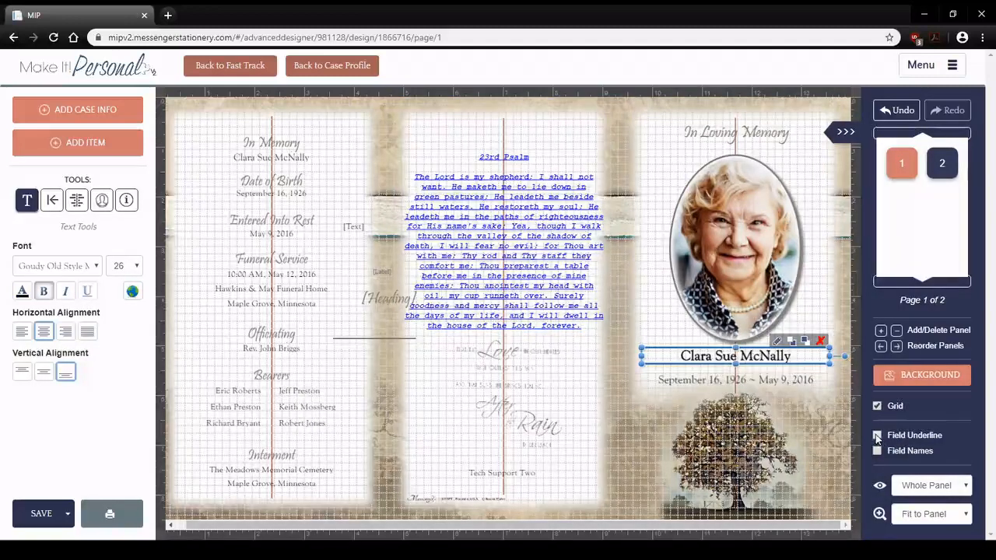
left_click(631, 358)
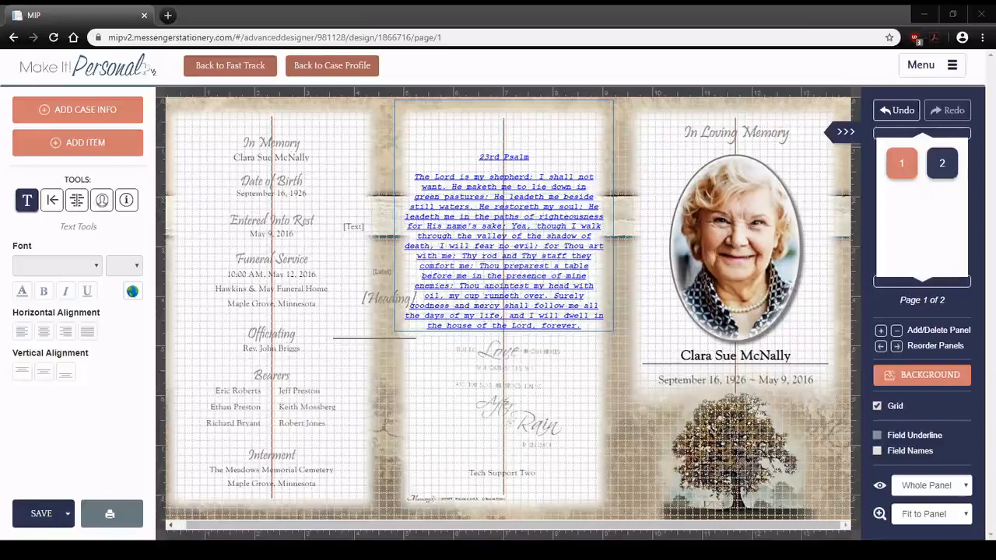
- Try left, right and justified horizontal alignment on the 23rd Psalm text and return it to centered
left_click(482, 252)
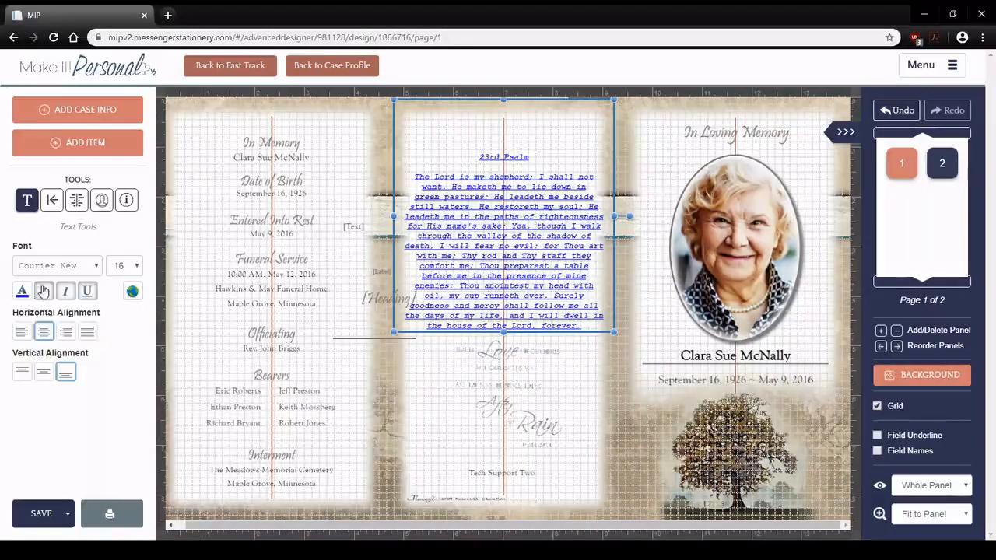
left_click(22, 333)
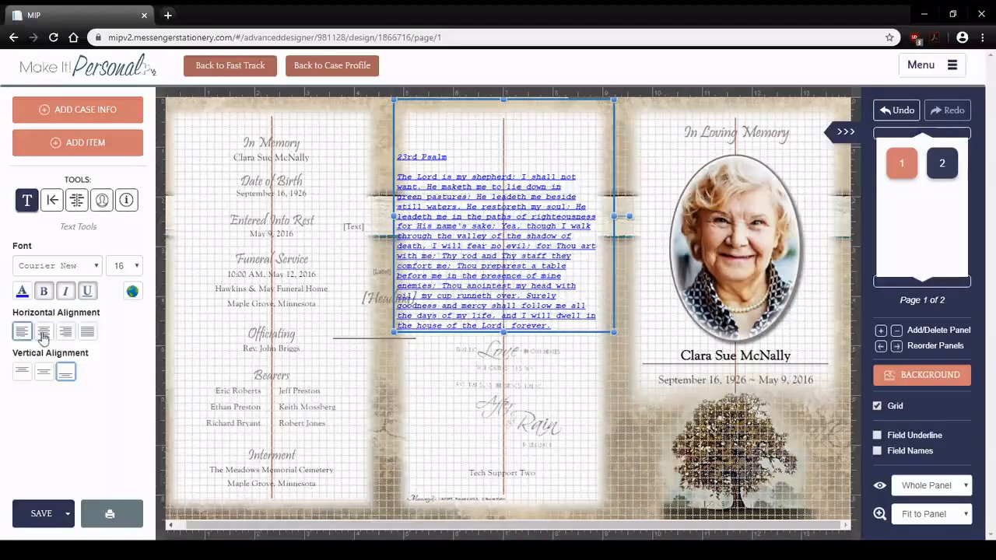
left_click(44, 333)
left_click(67, 333)
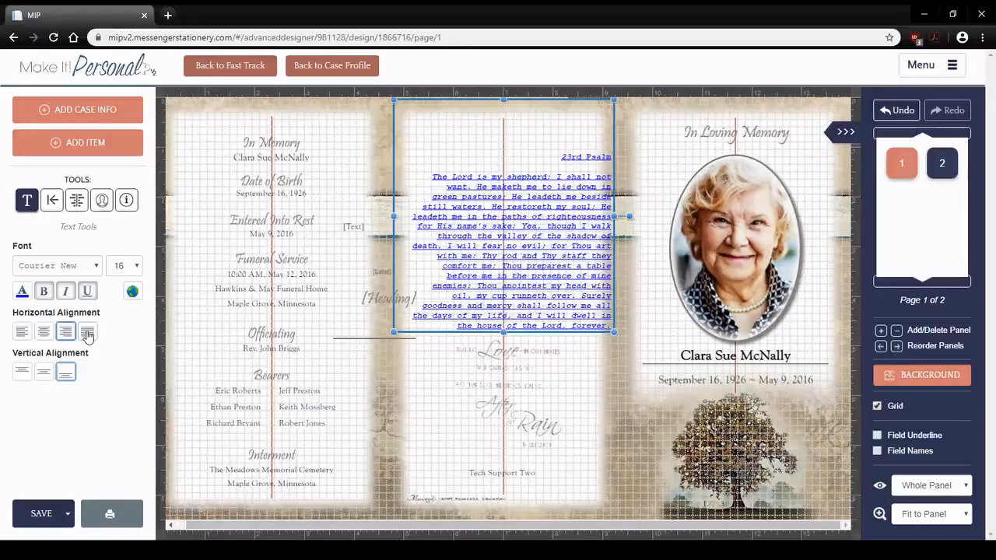
left_click(87, 332)
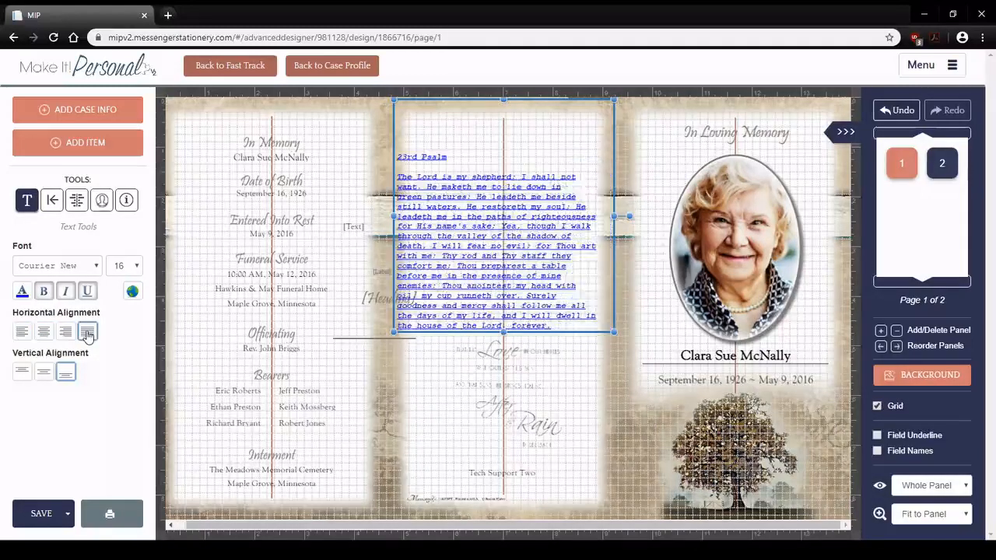
left_click(44, 333)
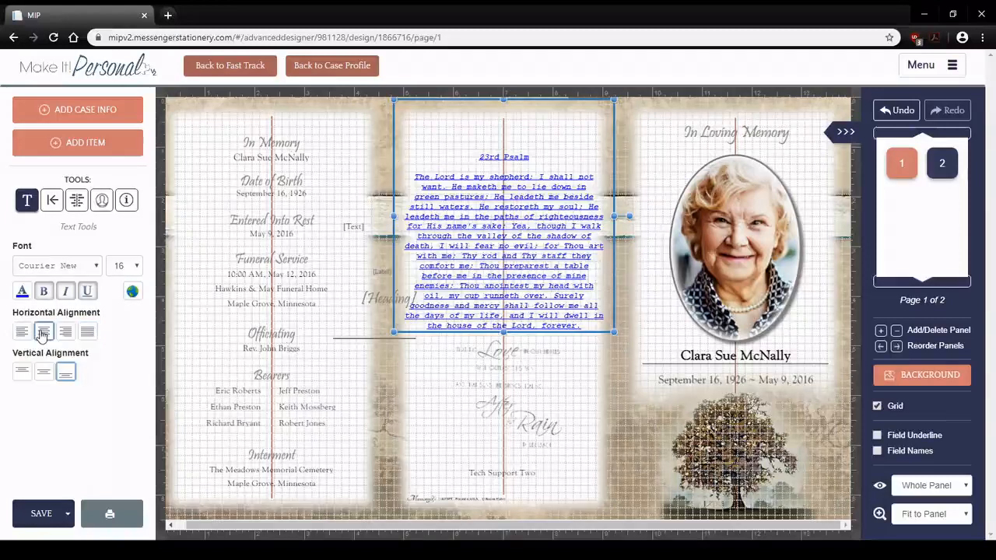
- Try top and middle vertical alignment on the 23rd Psalm text and return it to bottom alignment
left_click(22, 374)
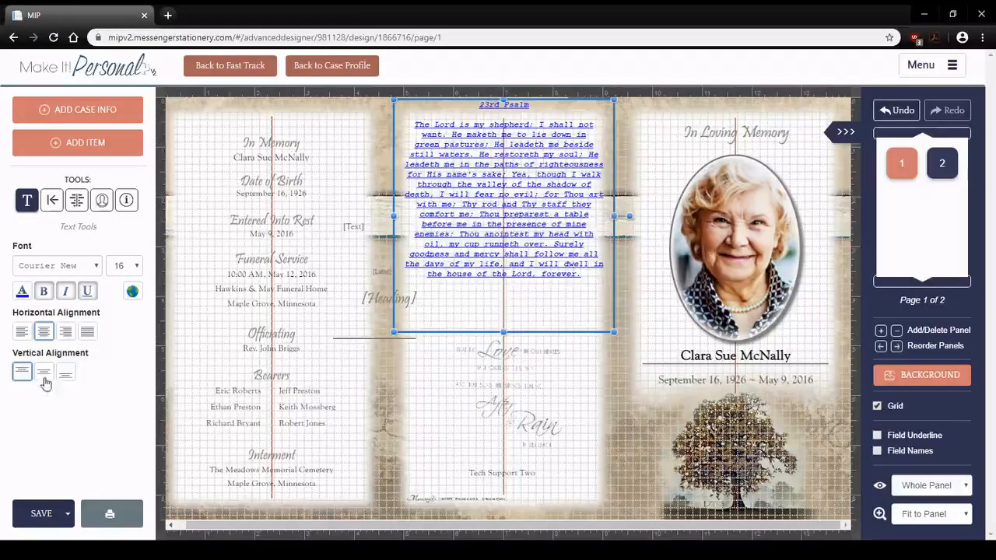
left_click(43, 373)
left_click(65, 372)
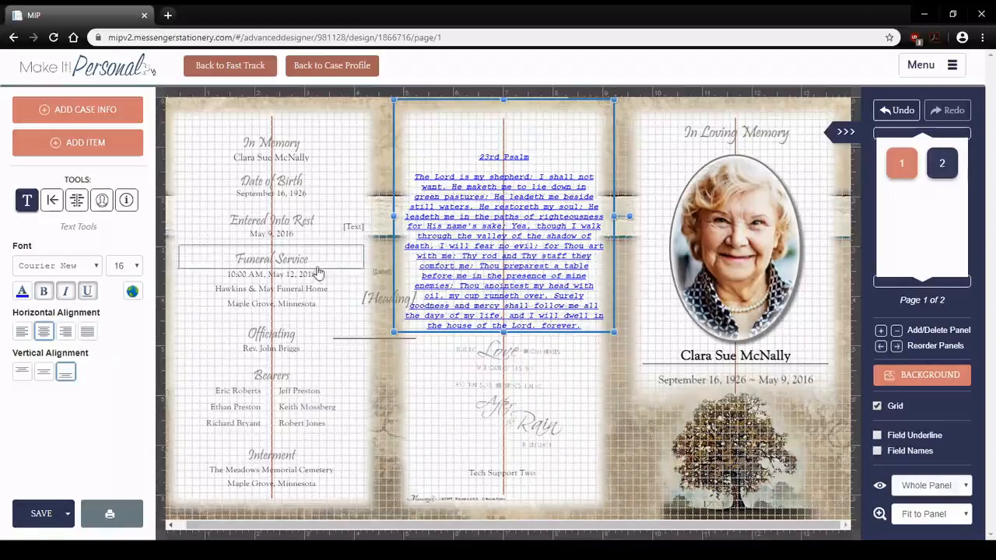
- Delete everything from the Funeral Service heading downward on the left folder panel, along with the [Text] placeholder
left_click(53, 201)
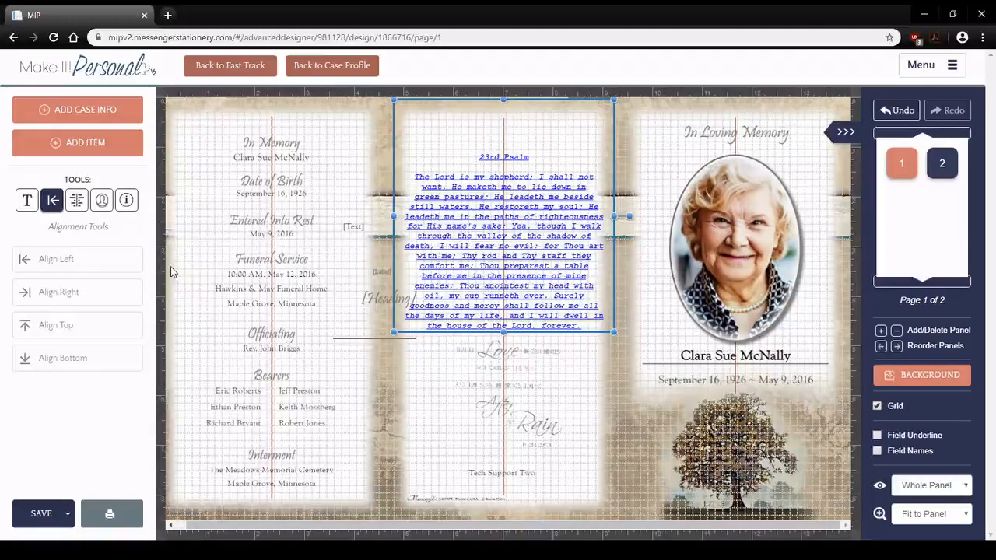
left_click_drag(166, 261, 381, 504)
key("Delete")
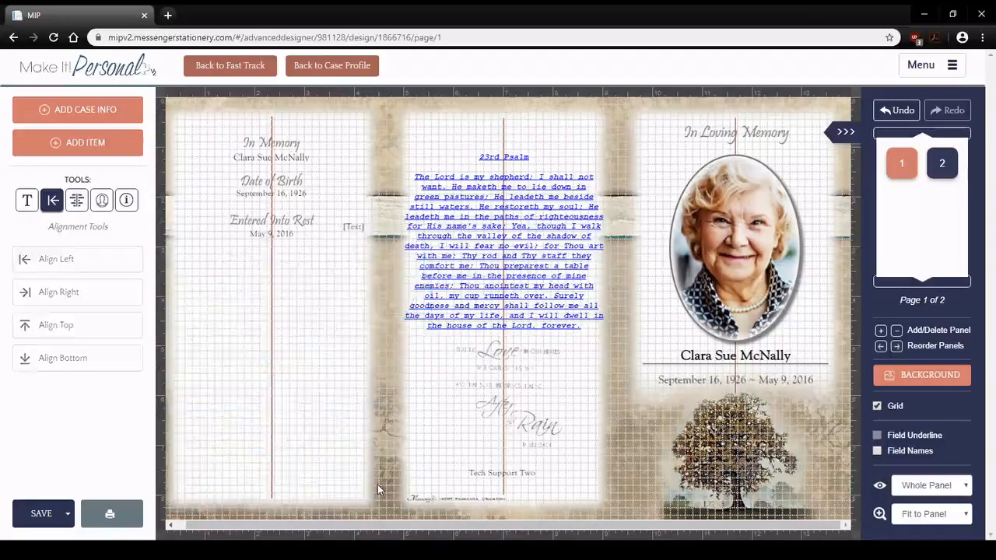
left_click(346, 230)
key("Delete")
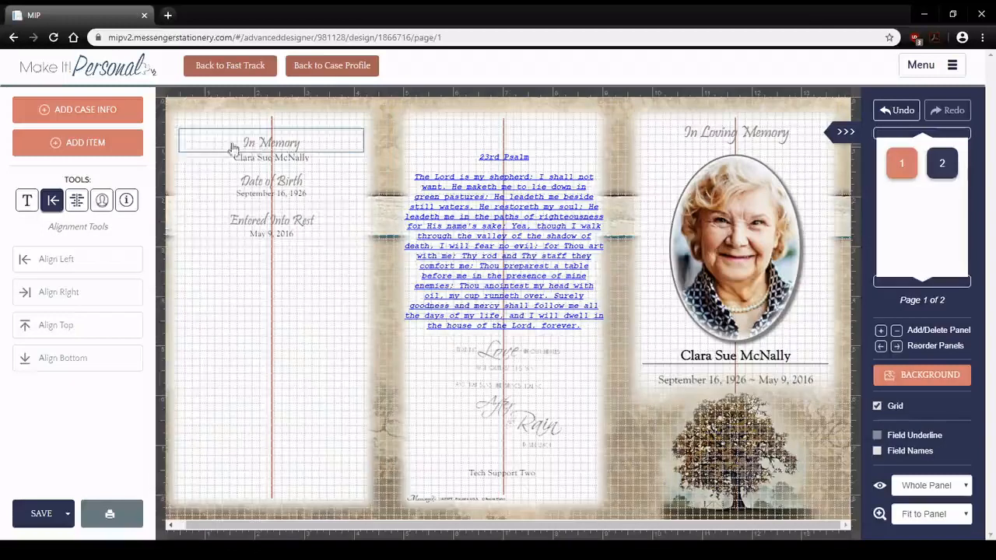
- Move the Entered Into Rest heading and its date separately down into the empty area of the left folder panel
left_click(272, 228)
left_click_drag(275, 221, 270, 354)
left_click(276, 234)
left_click_drag(275, 237, 278, 274)
- Make the Entered Into Rest heading and date fields narrower and taller, and shift the heading toward the panel's center line
left_click(295, 353)
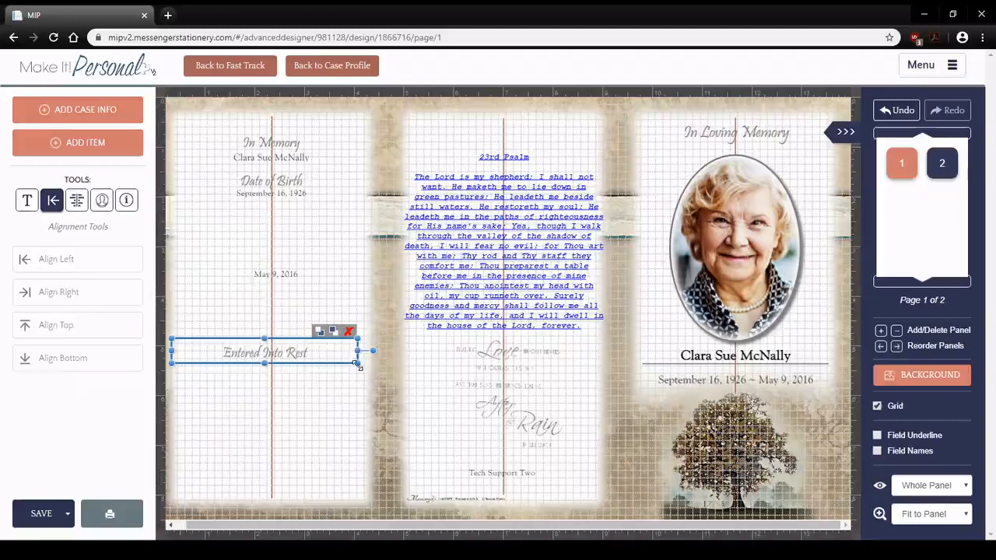
left_click_drag(357, 365, 314, 383)
left_click(289, 277)
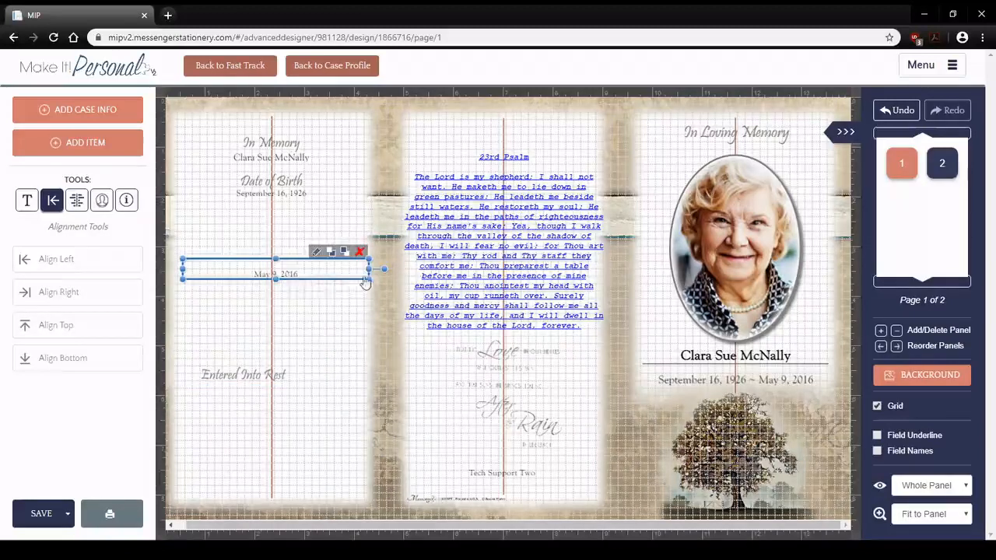
left_click_drag(370, 283, 344, 329)
left_click_drag(257, 278, 269, 248)
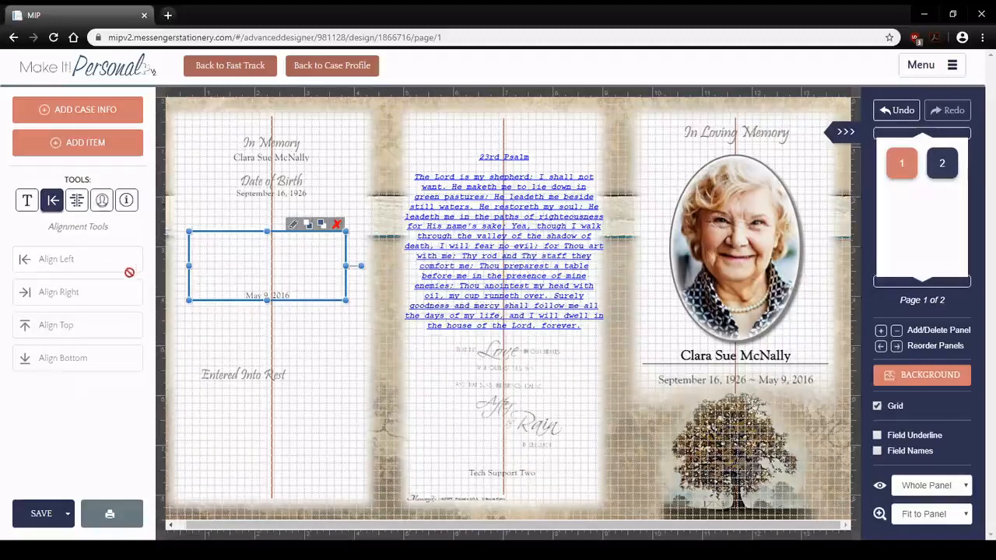
left_click_drag(242, 369, 280, 364)
- Select the Entered Into Rest heading and its date together and try Align Left, Align Right, Align Top and Align Bottom
left_click(251, 291)
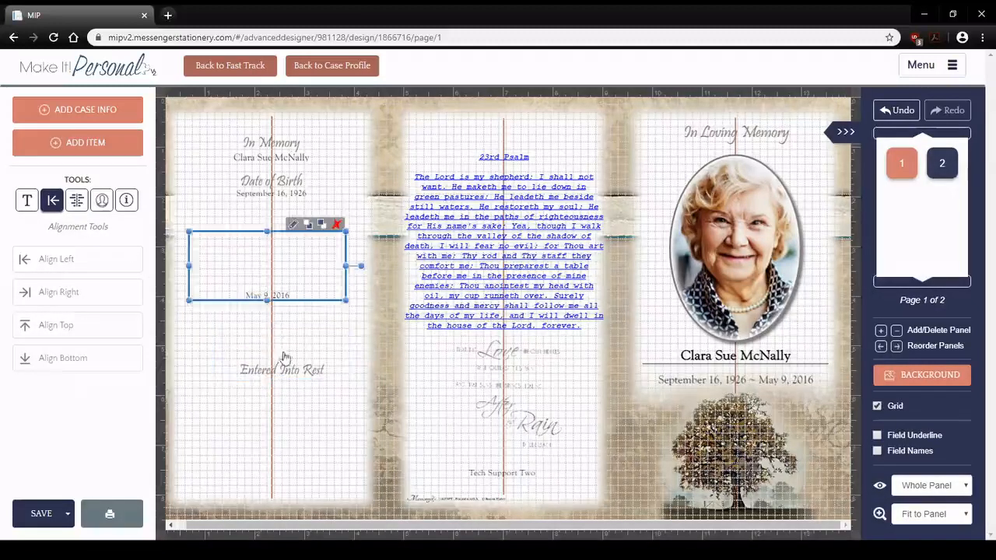
left_click(319, 377)
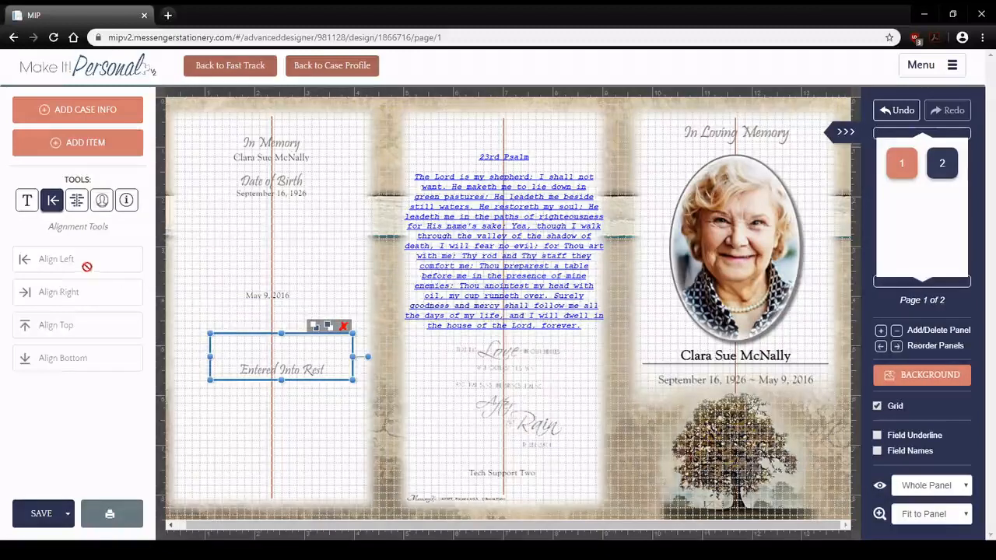
left_click(217, 287)
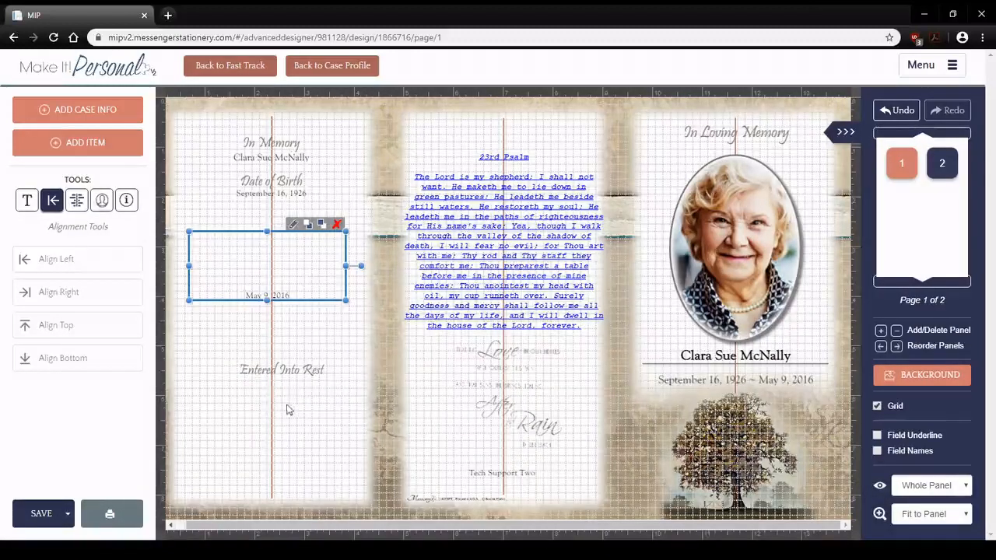
left_click(304, 372, "shift")
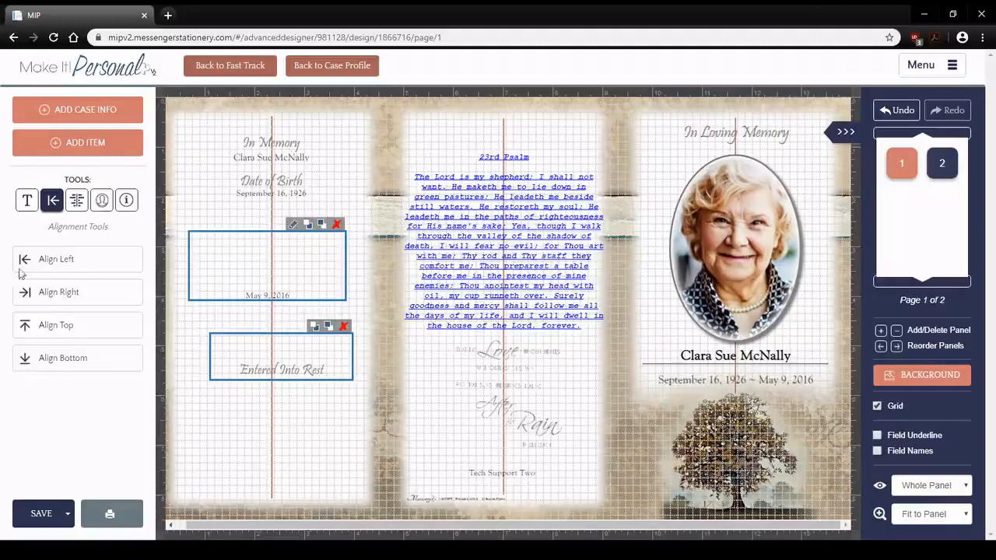
left_click(63, 262)
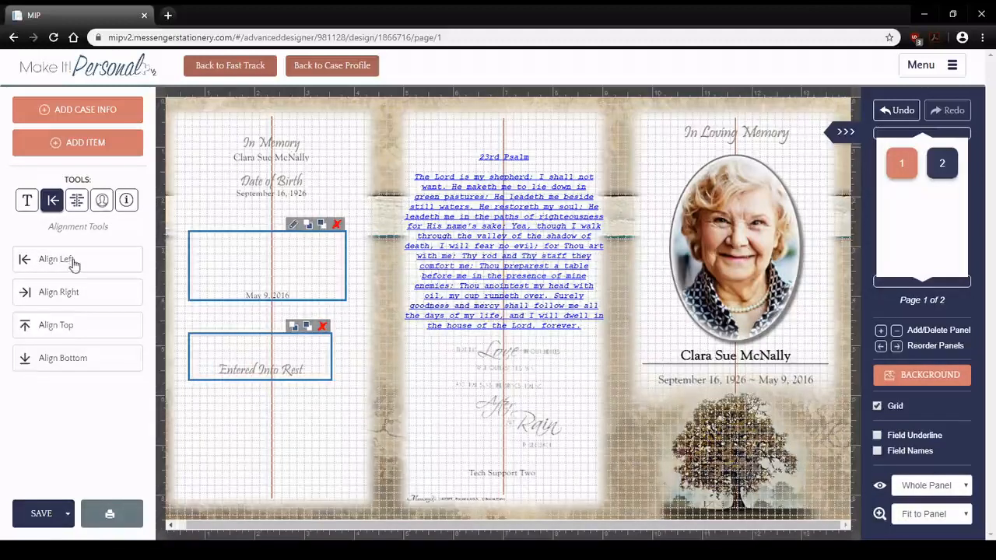
left_click(105, 297)
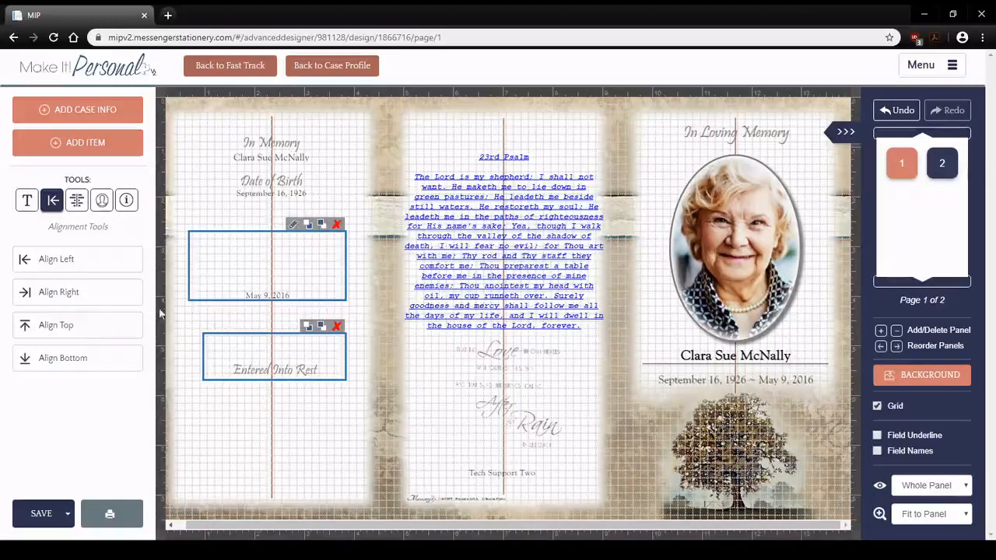
left_click(84, 330)
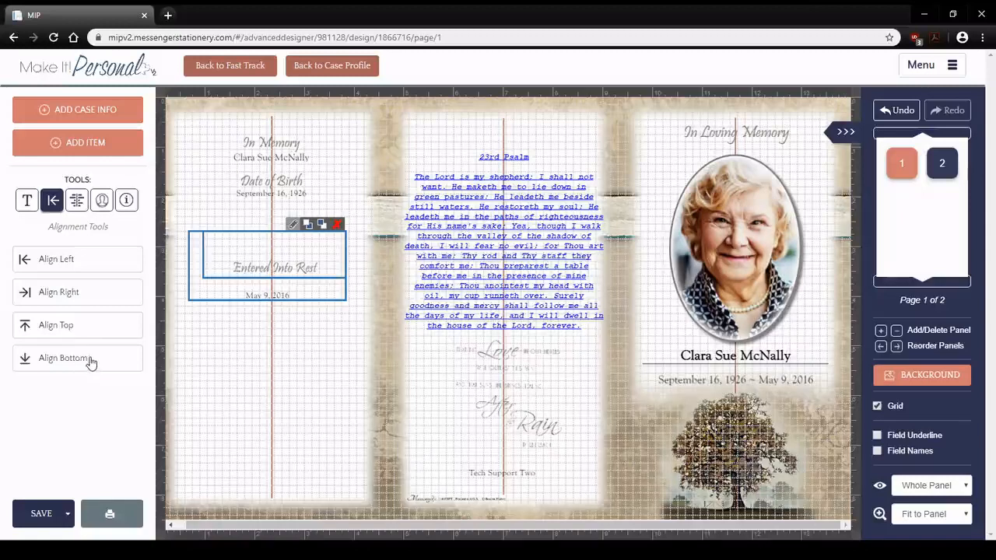
left_click(85, 360)
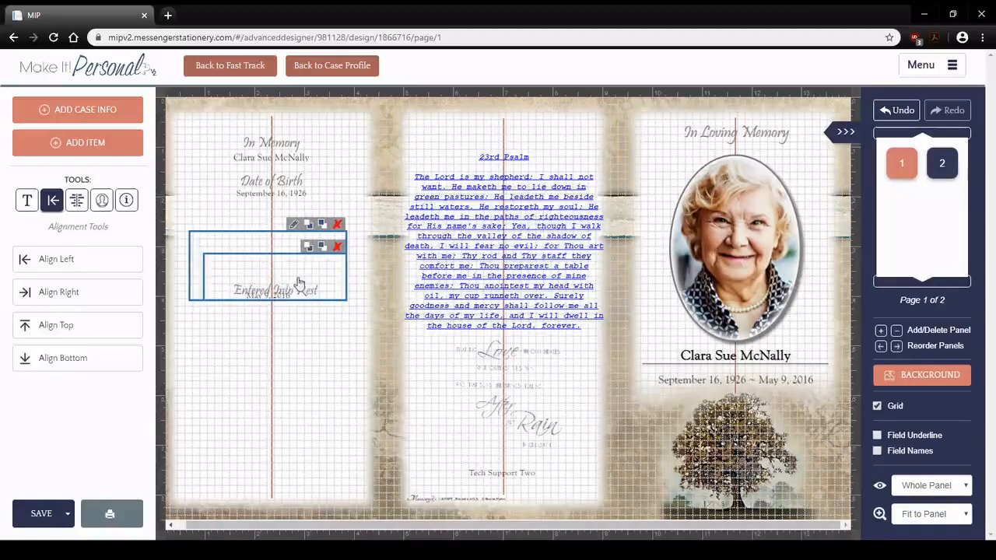
- Move the Entered Into Rest heading below its date and give both fields the same width and height
left_click(245, 316)
left_click_drag(249, 302, 249, 395)
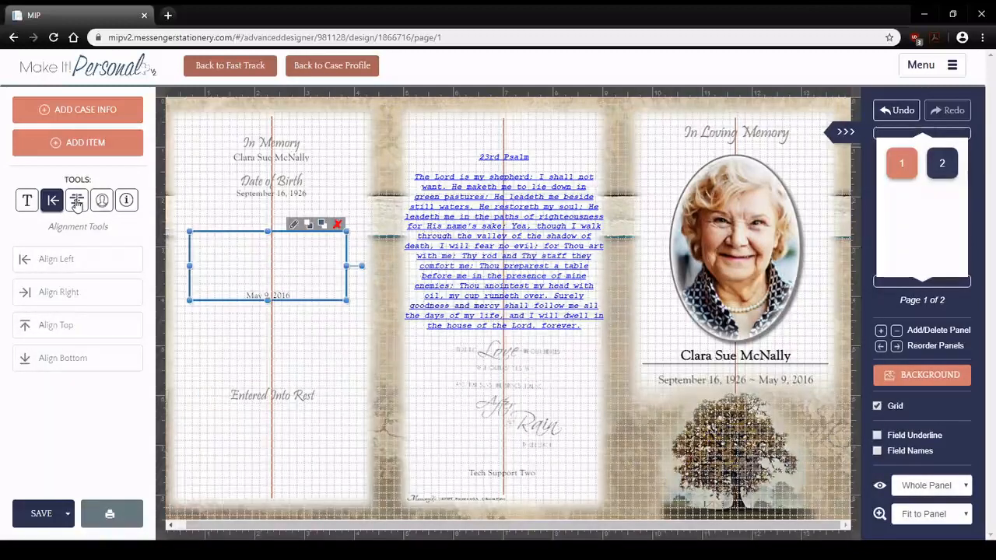
left_click(77, 203)
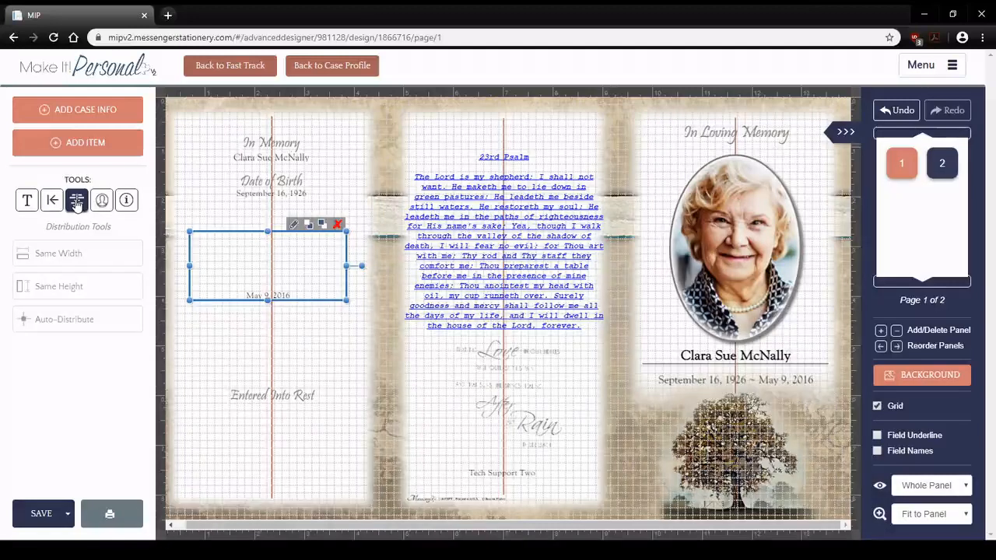
left_click(304, 424)
left_click_drag(329, 436, 246, 268)
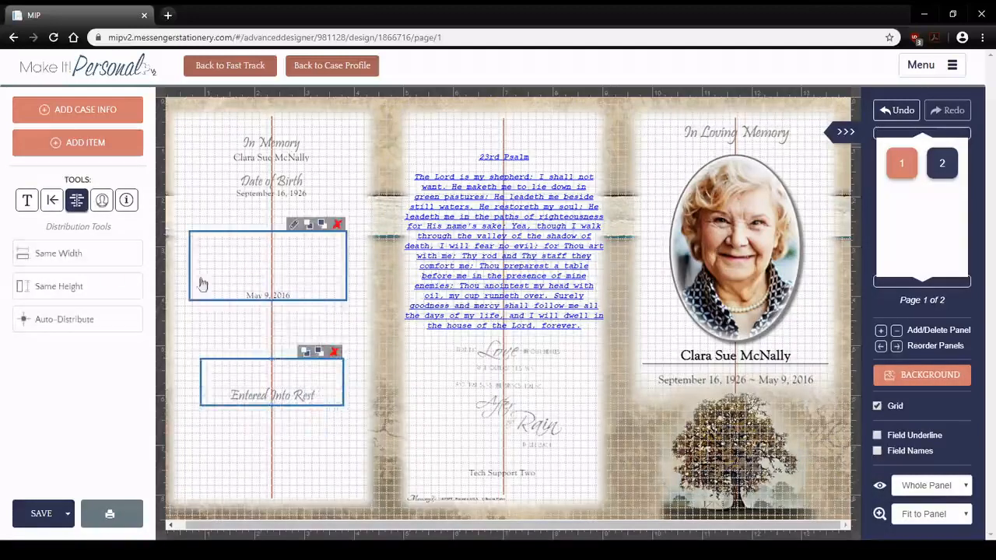
left_click(73, 257)
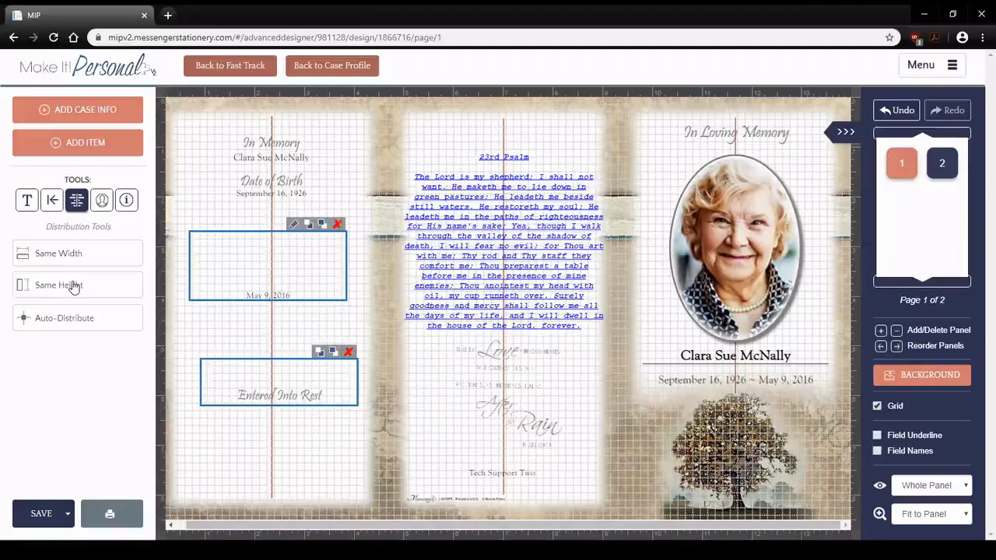
left_click(73, 286)
- Shift the Entered Into Rest heading and its date up together, and move the date alone down close above the heading
left_click_drag(293, 401, 288, 368)
left_click(232, 311)
left_click(242, 252)
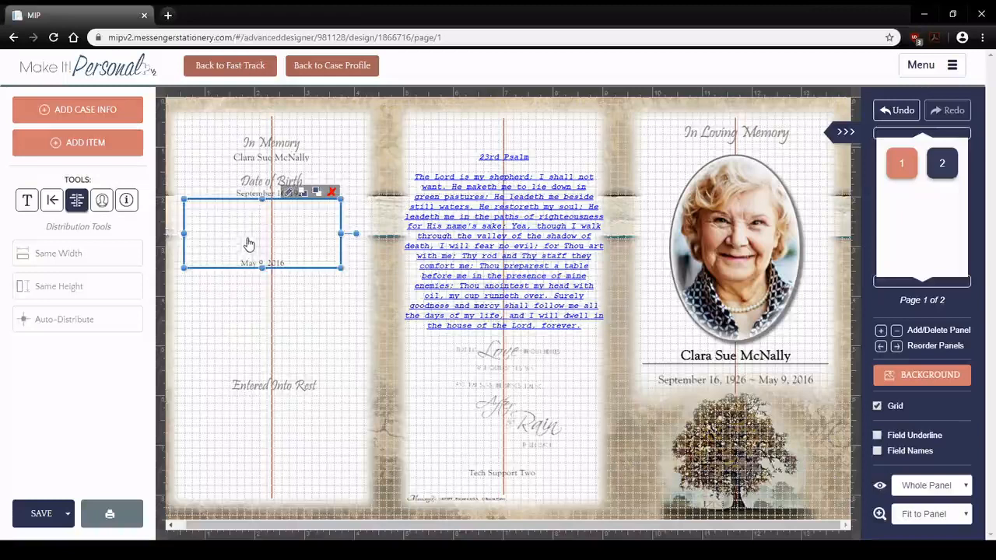
left_click_drag(249, 244, 272, 307)
- Move the Date of Birth heading down into the gap above the Entered Into Rest date on the left folder panel
left_click(290, 204)
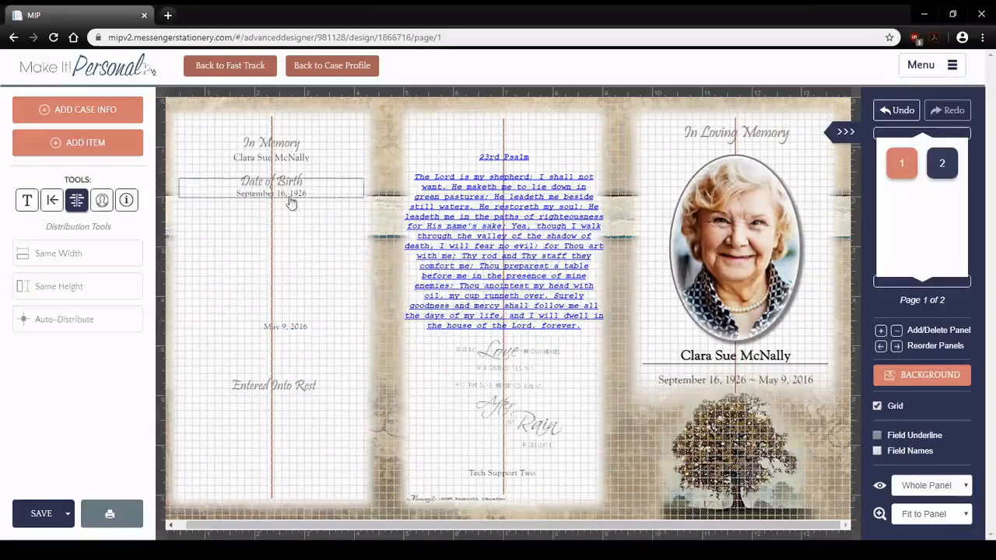
left_click(283, 193)
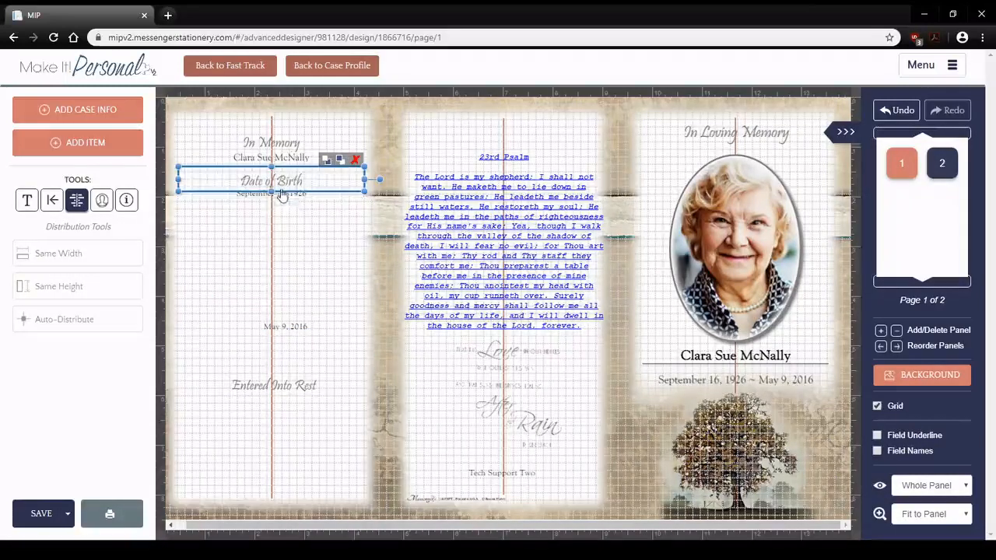
left_click_drag(283, 194, 282, 264)
- Give the Date of Birth heading, the Entered Into Rest date and the Entered Into Rest heading the same width and height
left_click(308, 440)
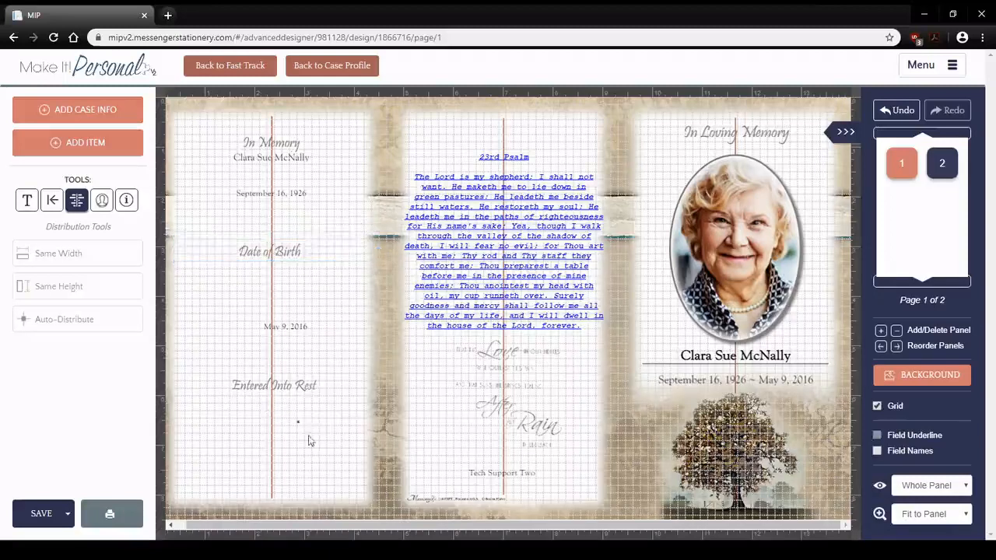
left_click_drag(308, 440, 176, 224)
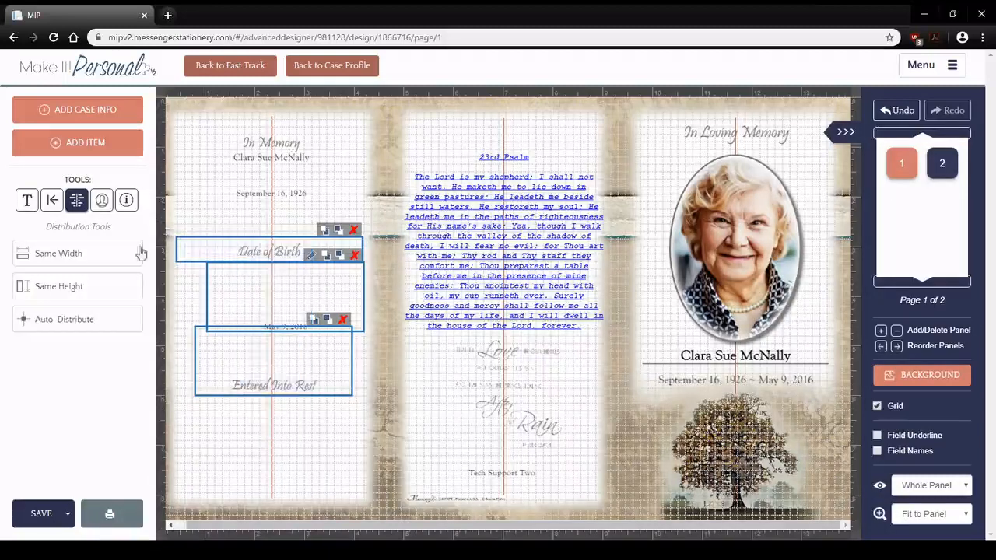
left_click(59, 254)
left_click(64, 290)
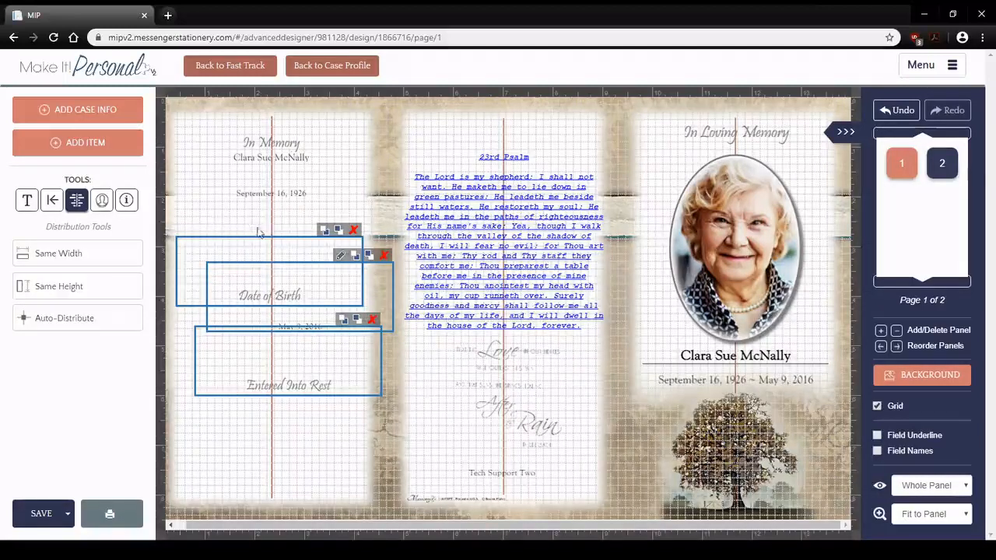
- Align the left edges of the Date of Birth heading, the Entered Into Rest date and the Entered Into Rest heading
left_click(301, 423)
left_click_drag(323, 428, 174, 212)
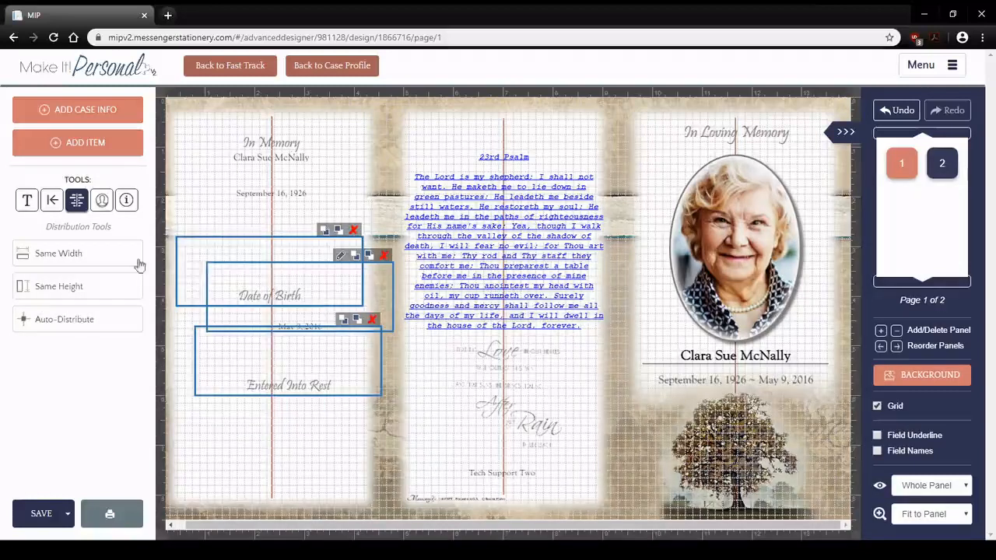
left_click(52, 204)
left_click(65, 262)
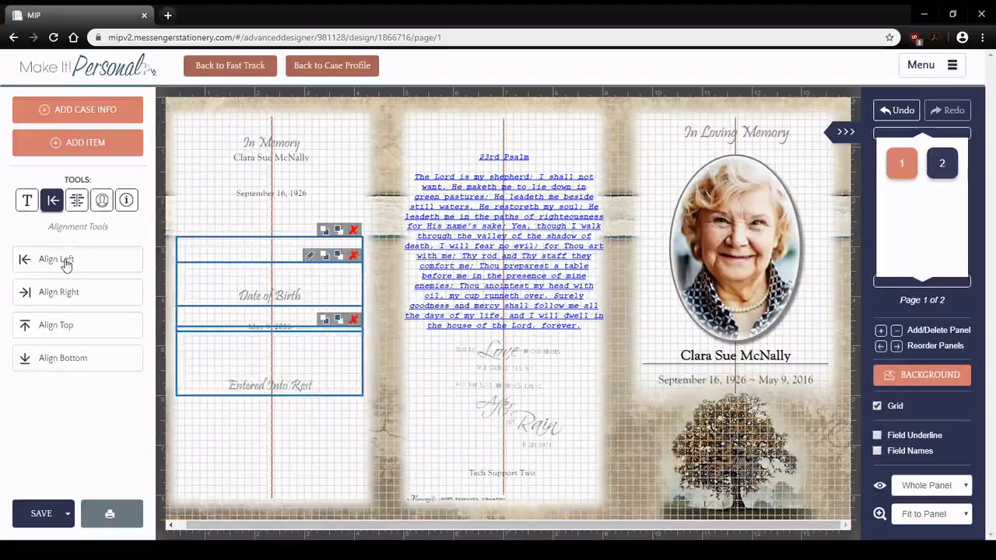
left_click(319, 447)
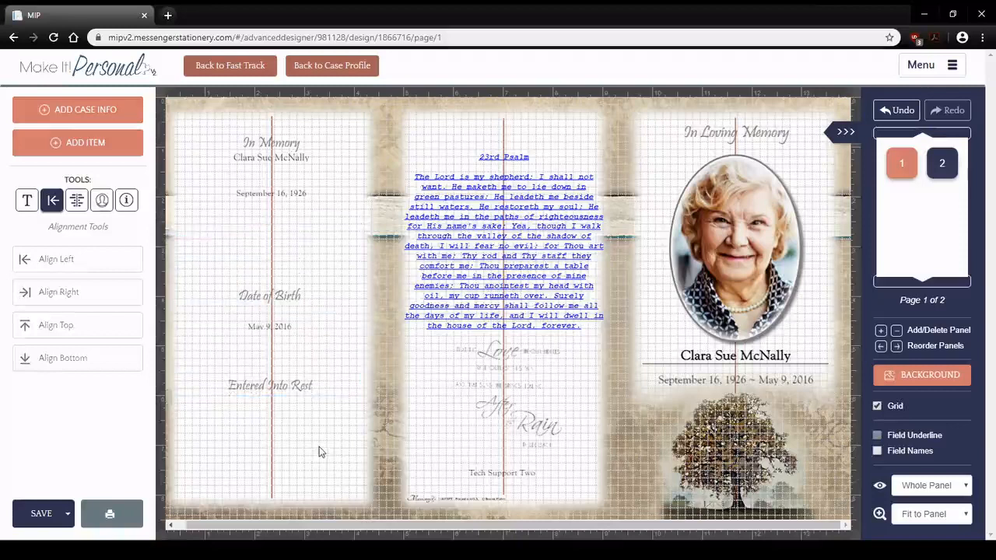
- Auto-distribute the Date of Birth heading, the Entered Into Rest date and the Entered Into Rest heading vertically with group spacing 1
left_click(78, 204)
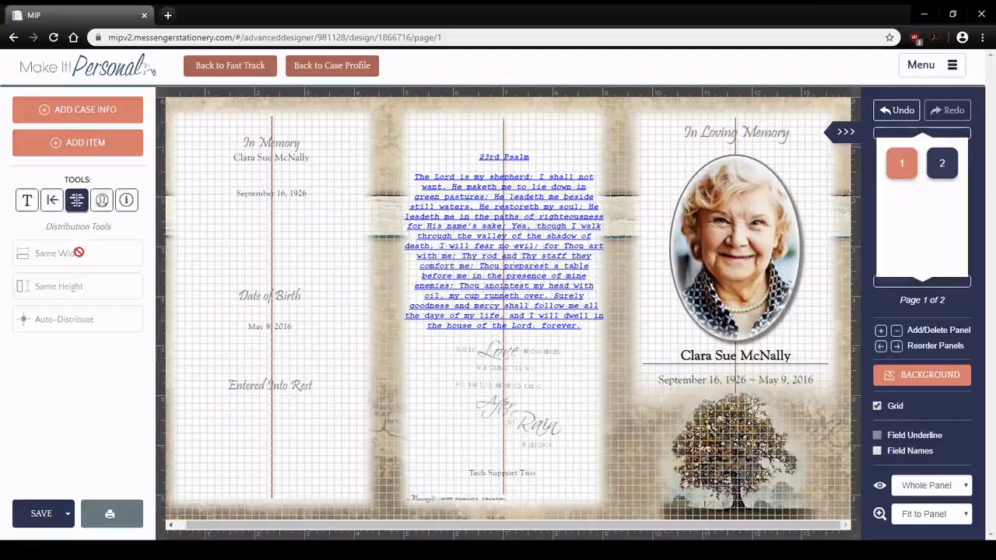
left_click_drag(320, 449, 231, 259)
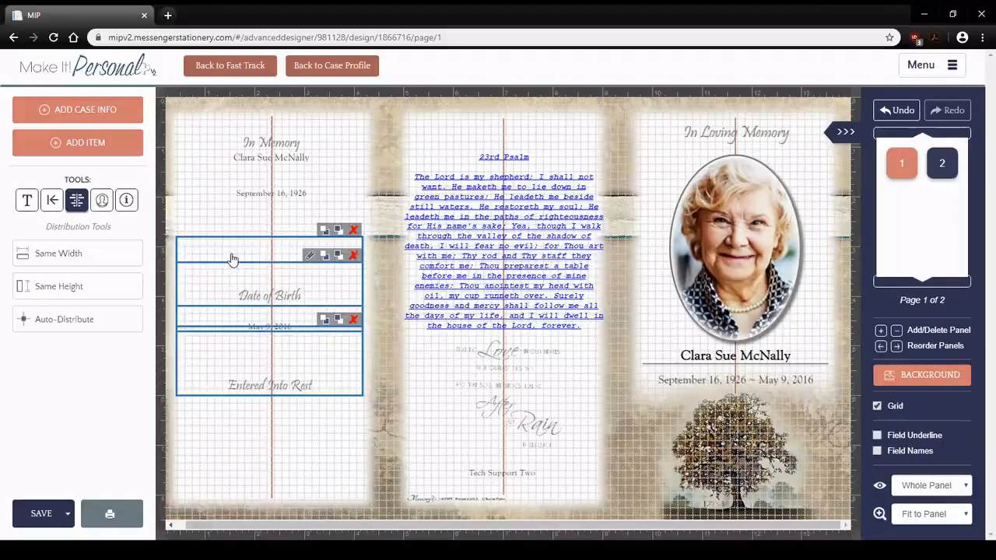
left_click(79, 321)
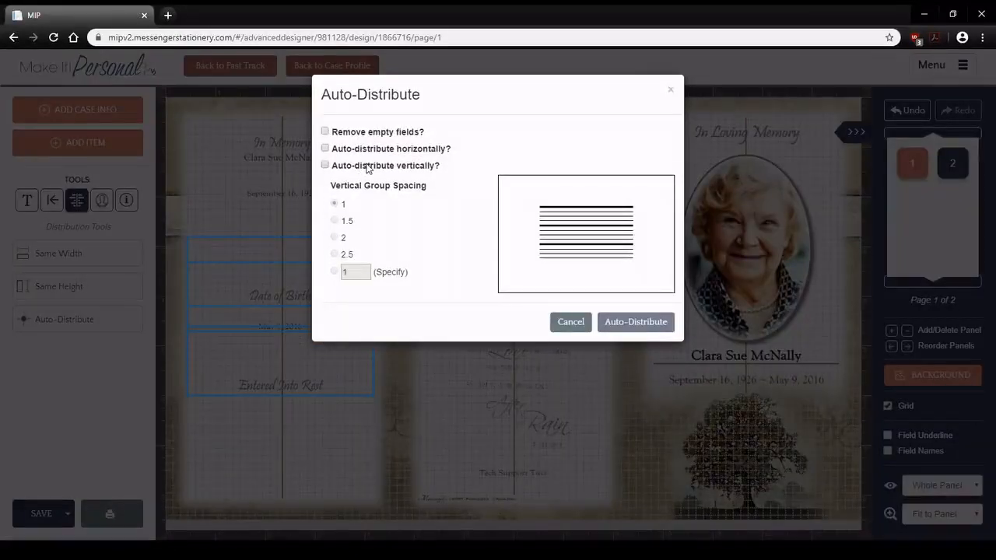
left_click(326, 166)
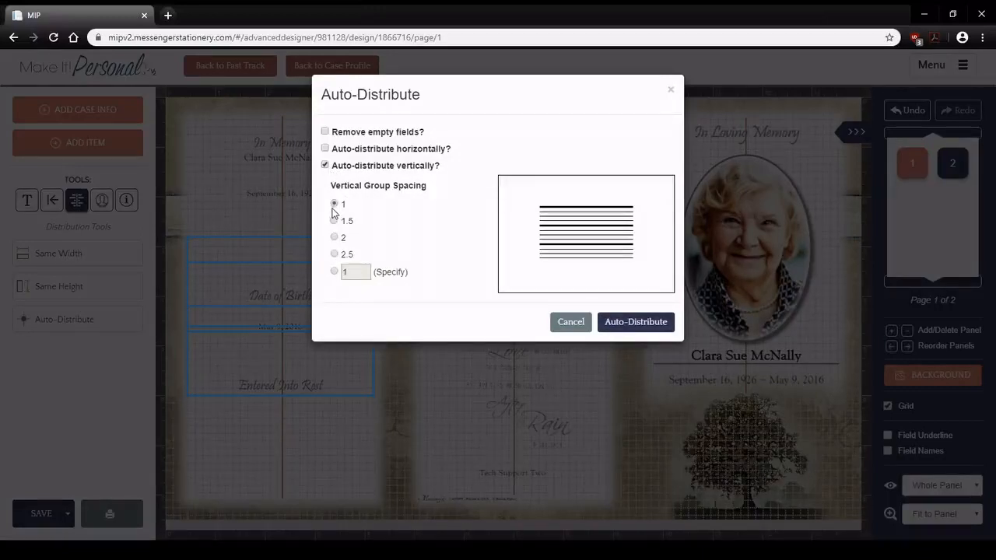
left_click(635, 321)
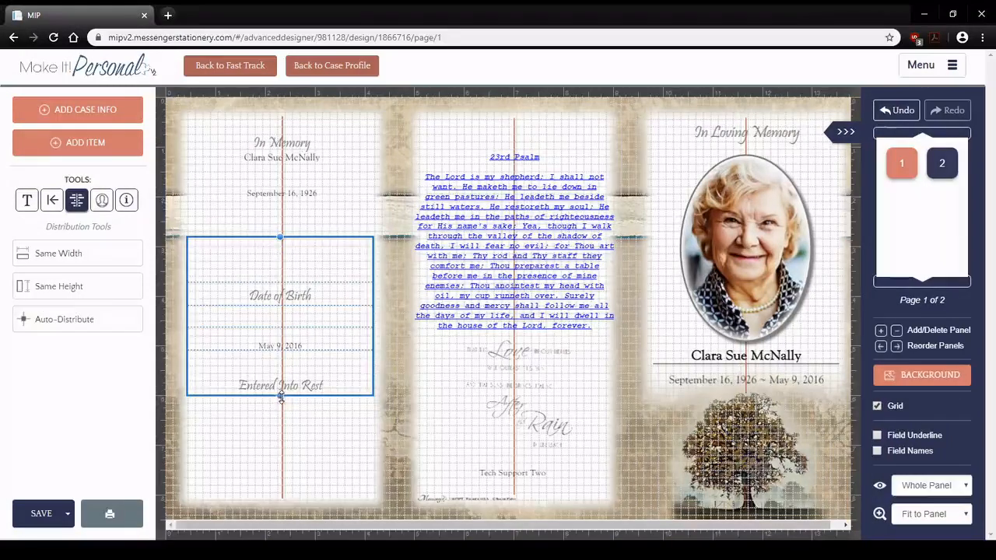
- Stretch the distributed three-field group downward so its lower edge sits near the foot of the first folder panel
left_click_drag(280, 396, 282, 476)
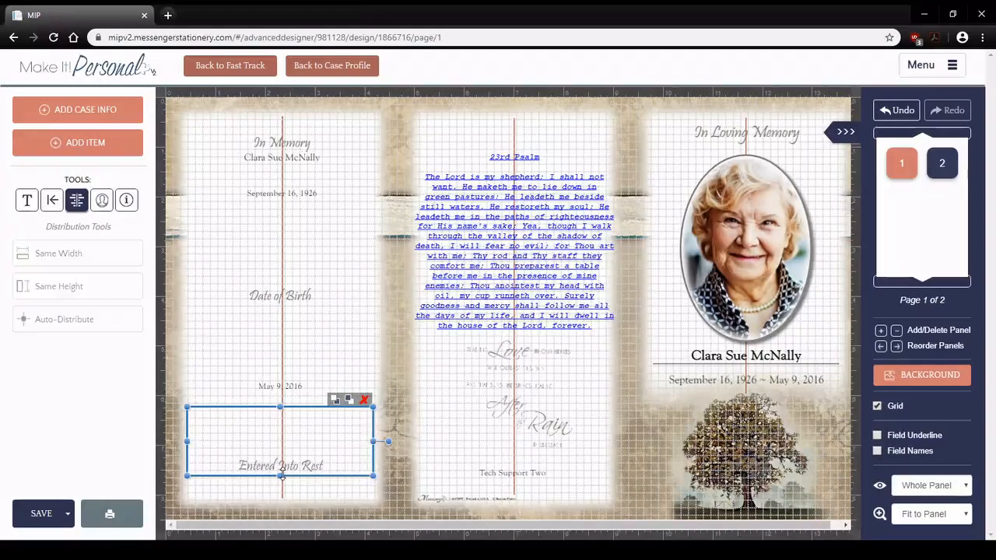
left_click_drag(291, 400, 291, 304)
left_click(278, 498)
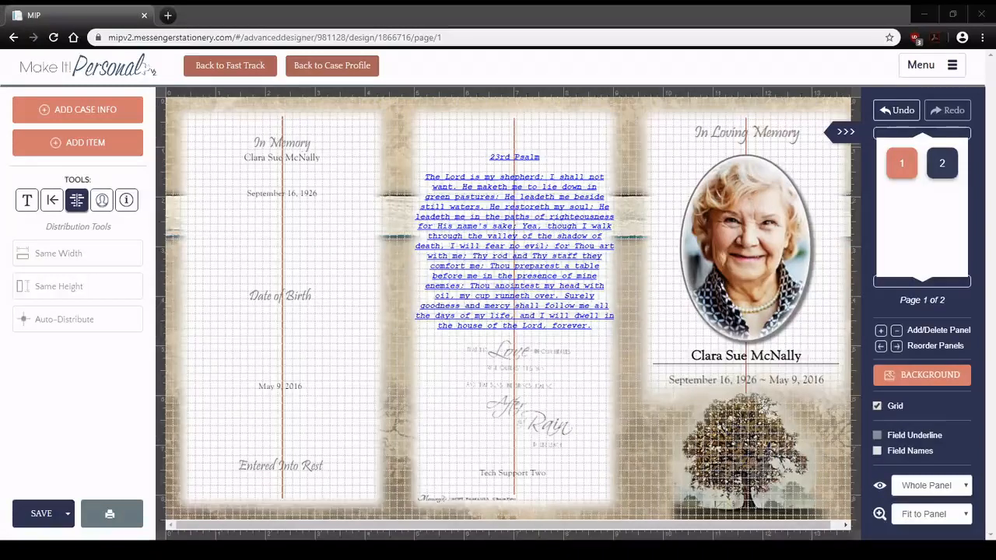
- Delete the Life verse graphic on page 2 and move the overlapping photo of the woman in blue up into the cleared space
left_click(101, 199)
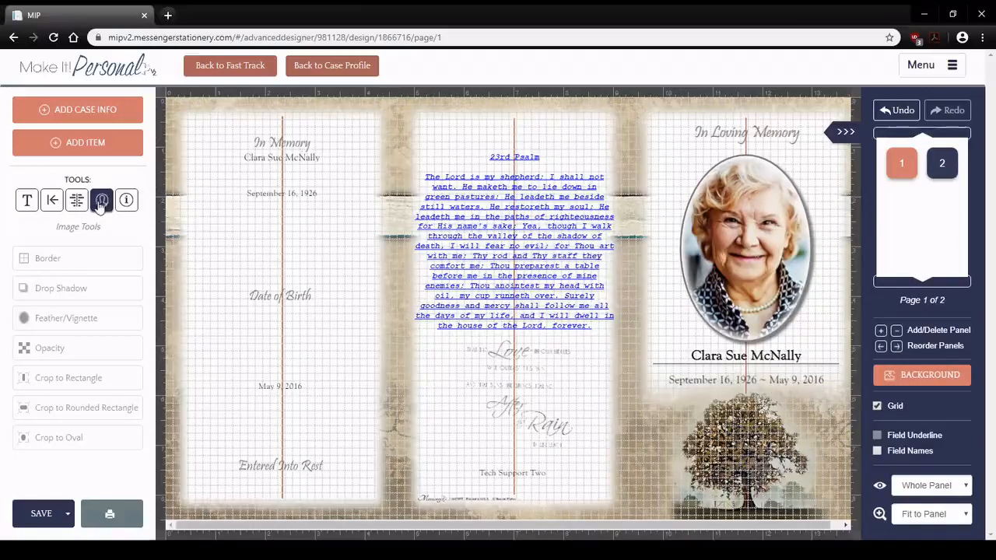
left_click(942, 166)
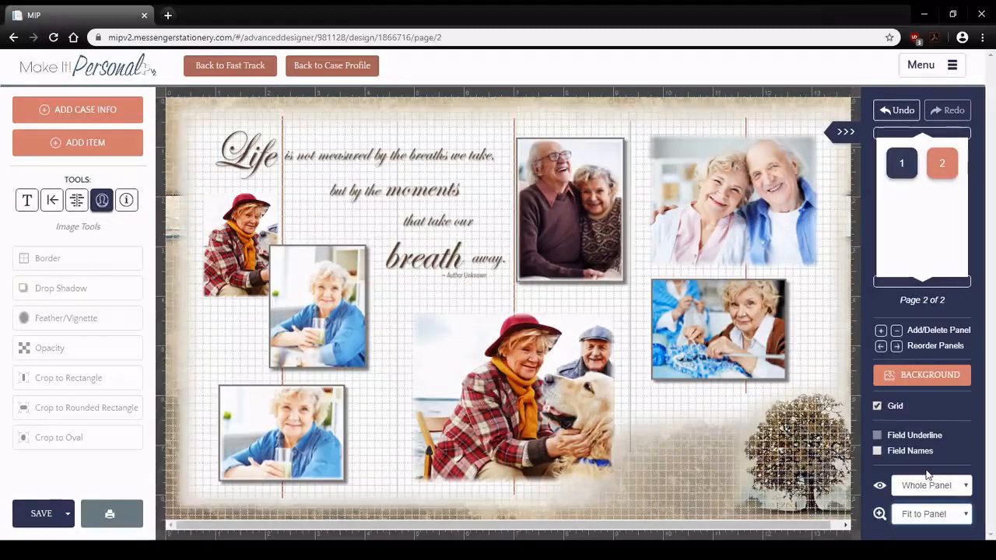
left_click(922, 480)
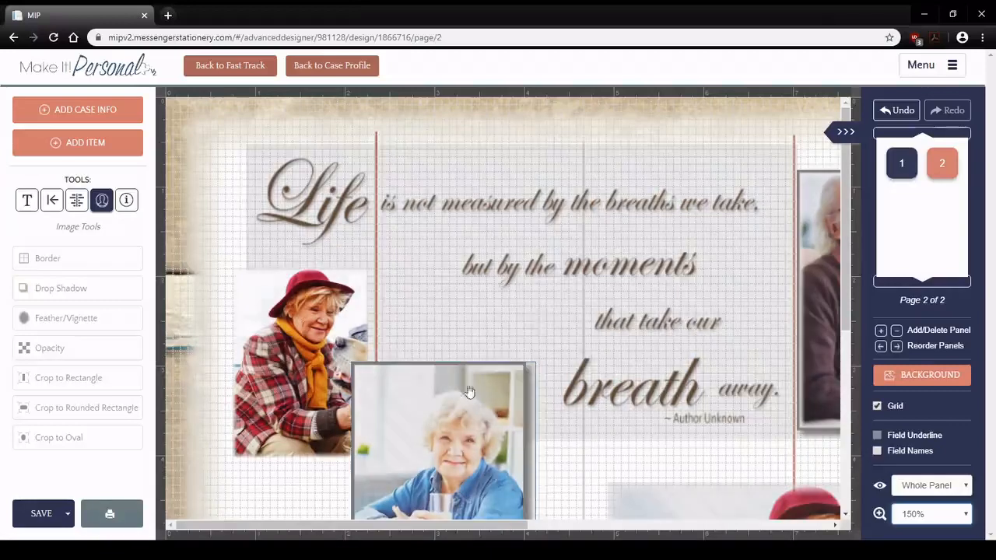
left_click(630, 401)
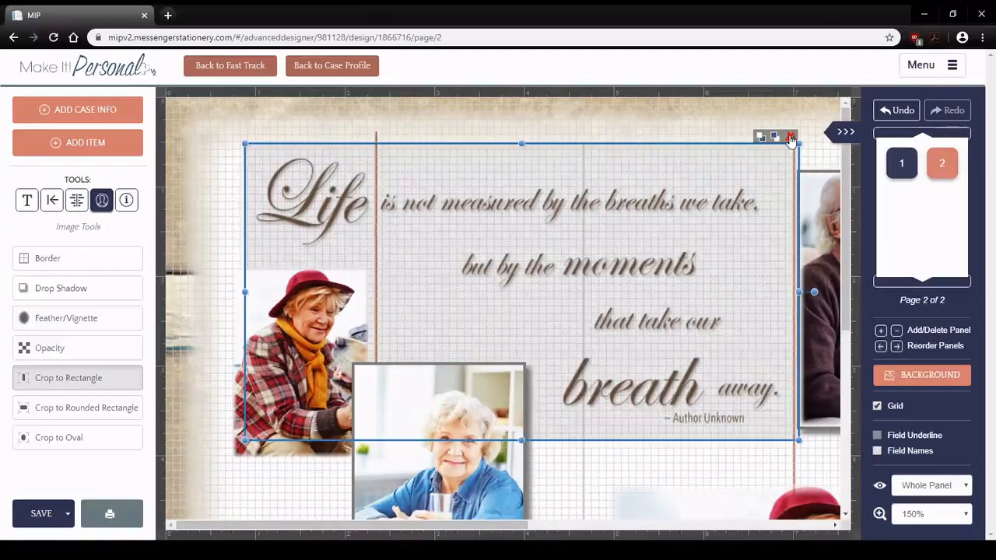
left_click(790, 140)
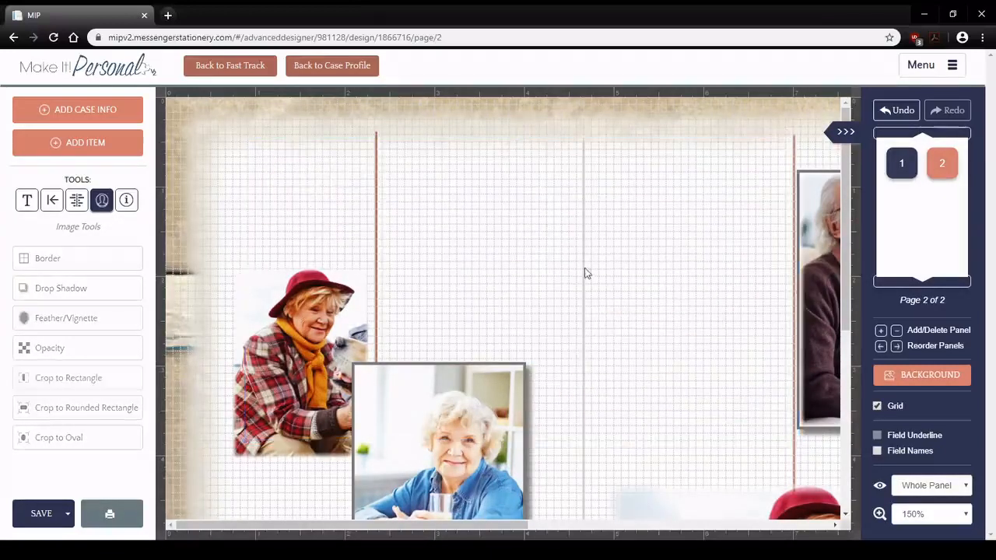
left_click(430, 425)
left_click_drag(429, 425, 490, 254)
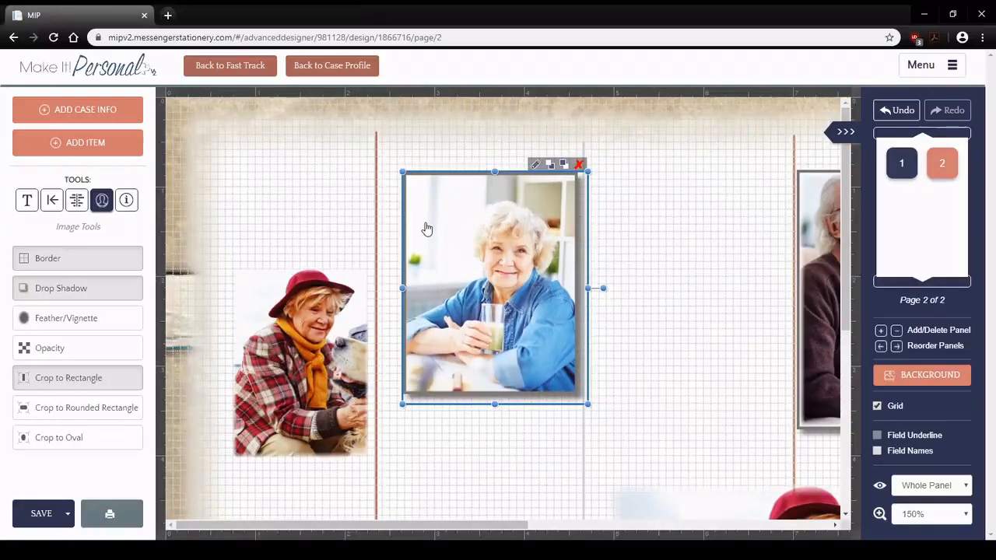
- Adjust the photo of the woman in blue to 18% brightness and 64% contrast
left_click(535, 166)
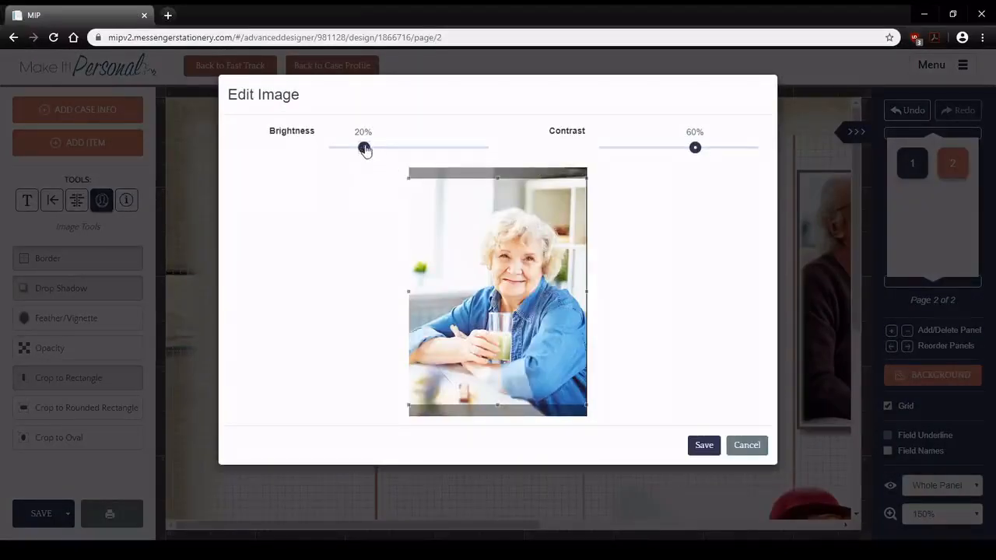
left_click_drag(364, 150, 357, 150)
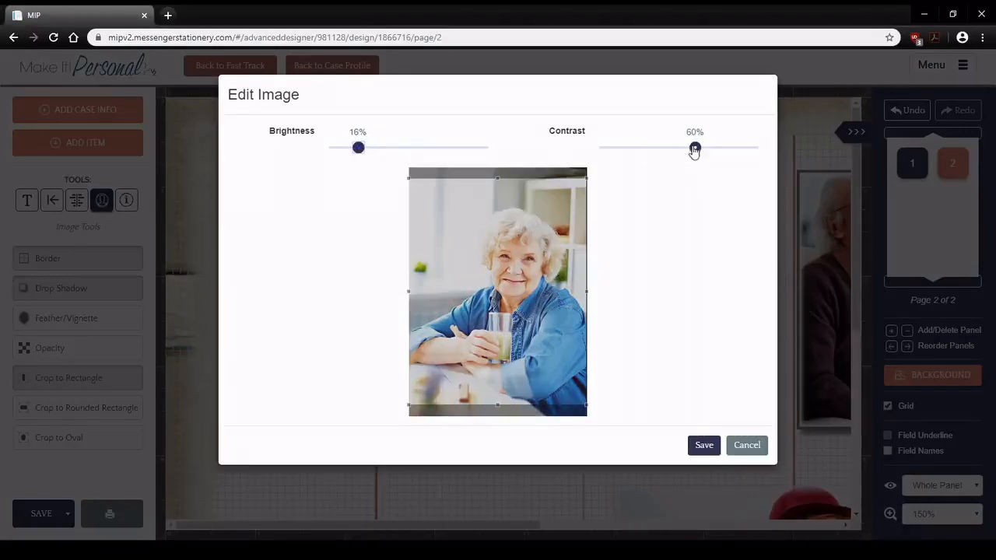
left_click_drag(694, 152, 702, 154)
left_click_drag(359, 150, 362, 150)
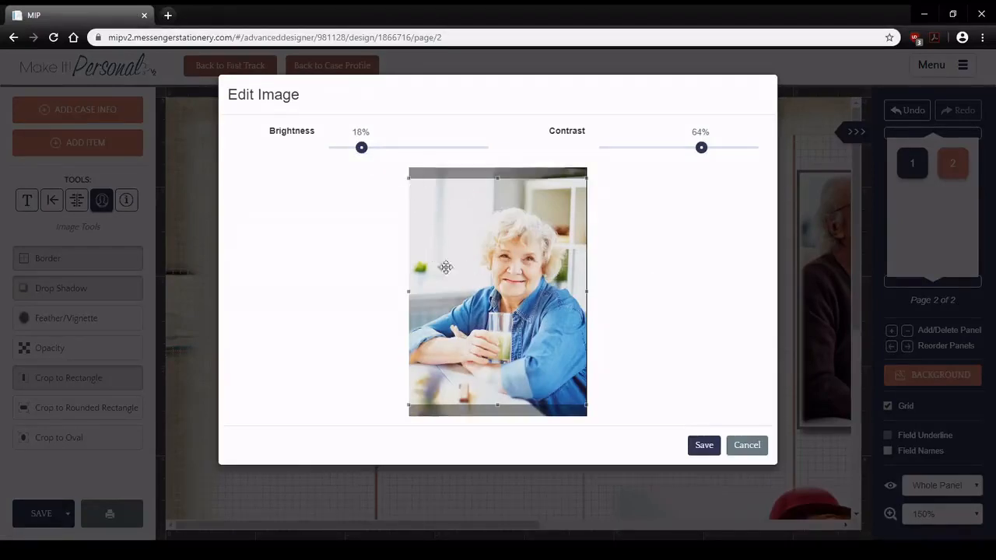
- Crop the photo tighter around the woman in blue, trimming its left side and lower part, and save the image edits
left_click_drag(408, 178, 436, 211)
left_click_drag(481, 258, 494, 233)
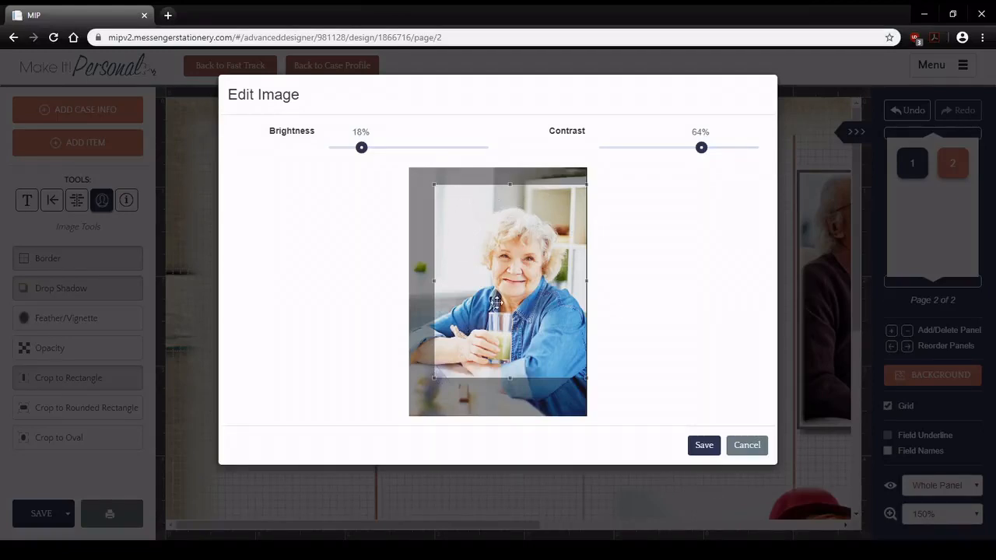
left_click_drag(496, 300, 507, 277)
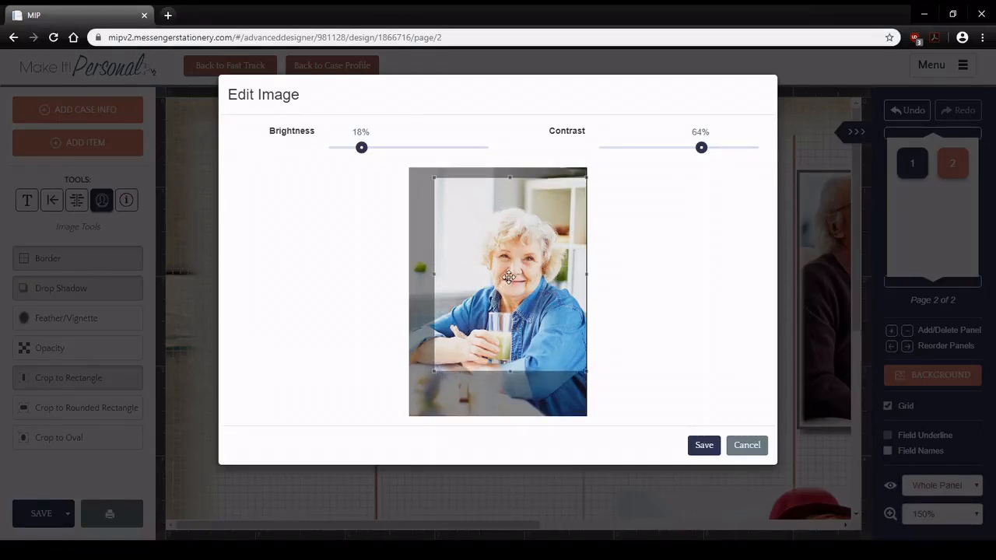
left_click(703, 446)
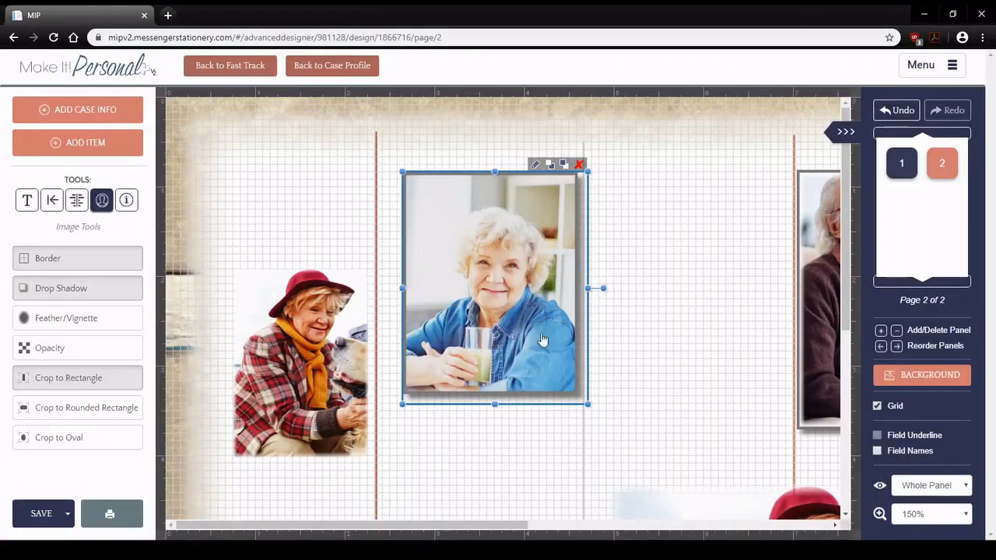
- Reshape and enlarge the photo's frame to about 3.3 inches square, adjusting its crop area over the woman's head and shoulders
left_click_drag(588, 405, 634, 378)
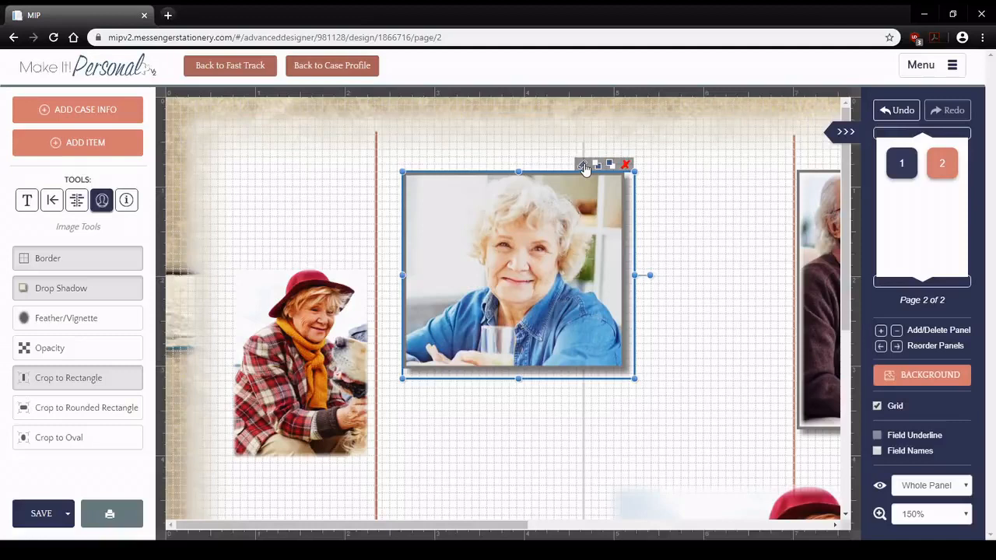
left_click(584, 169)
mouse_move(514, 269)
left_mouse_down()
mouse_move(515, 230)
mouse_move(503, 298)
mouse_move(509, 233)
mouse_move(543, 246)
left_mouse_up()
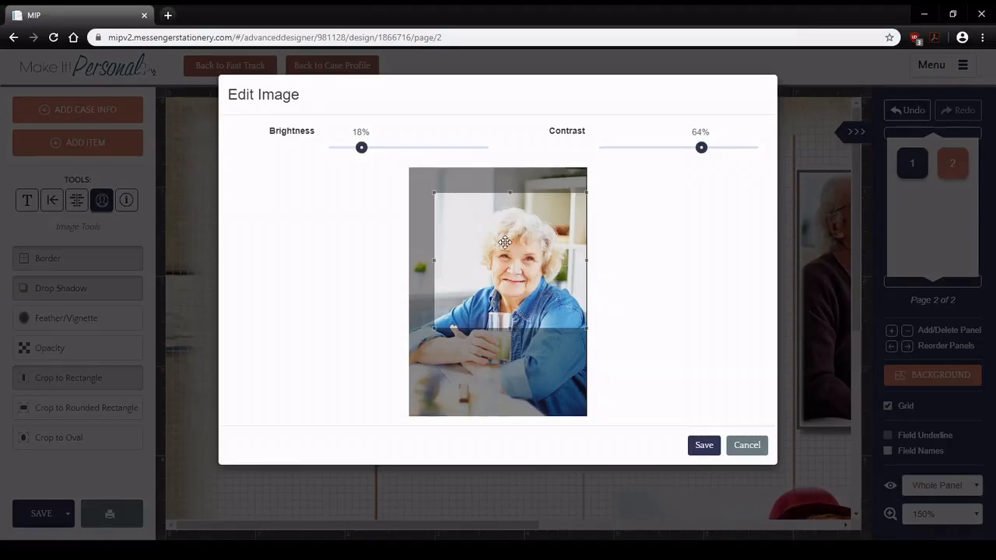
left_click_drag(505, 242, 505, 247)
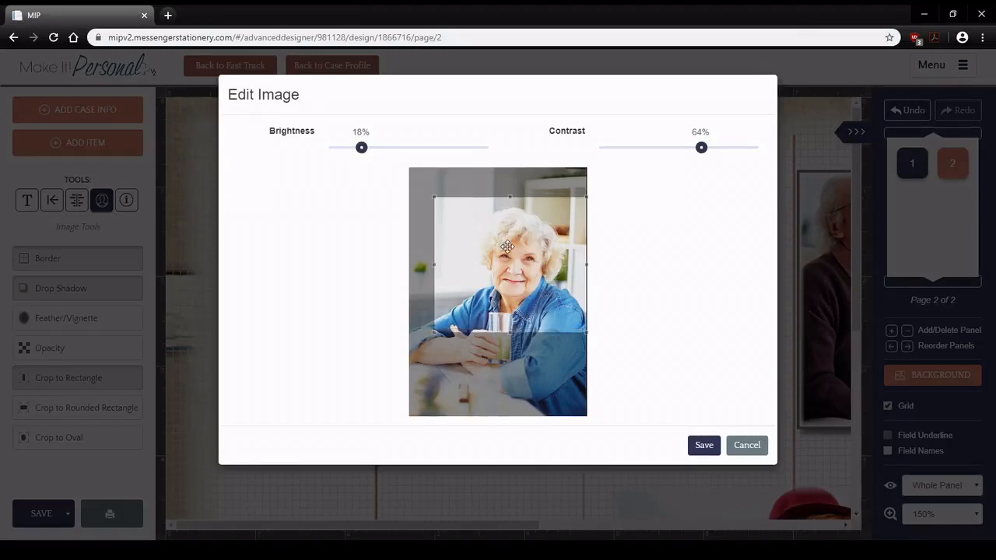
left_click(704, 446)
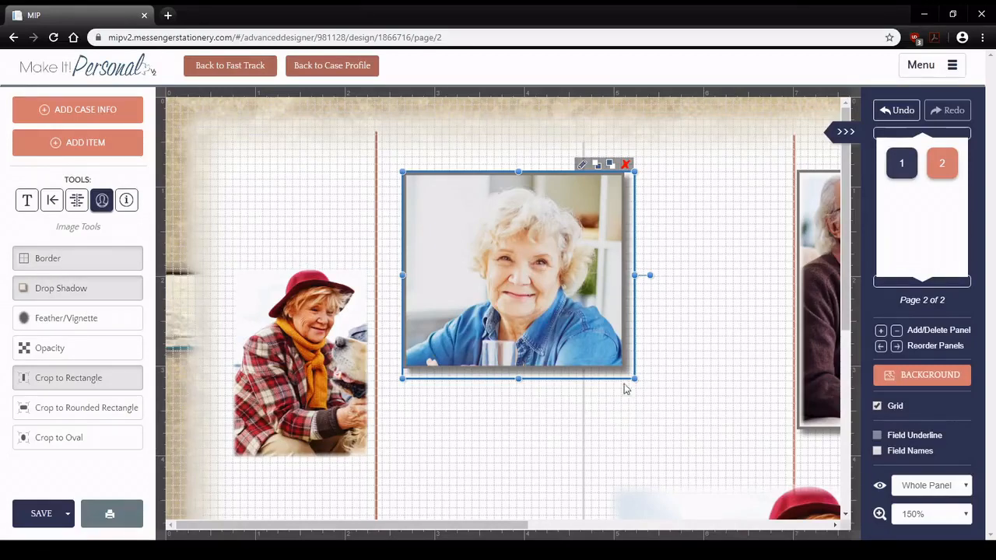
left_click_drag(636, 380, 700, 470)
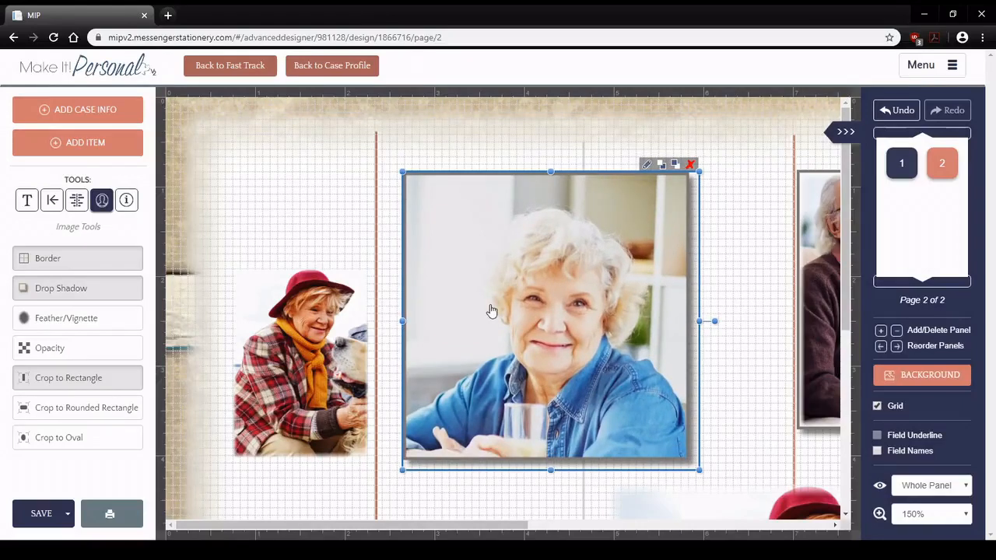
- Set the border thickness of the enlarged photo to 0
left_click(75, 264)
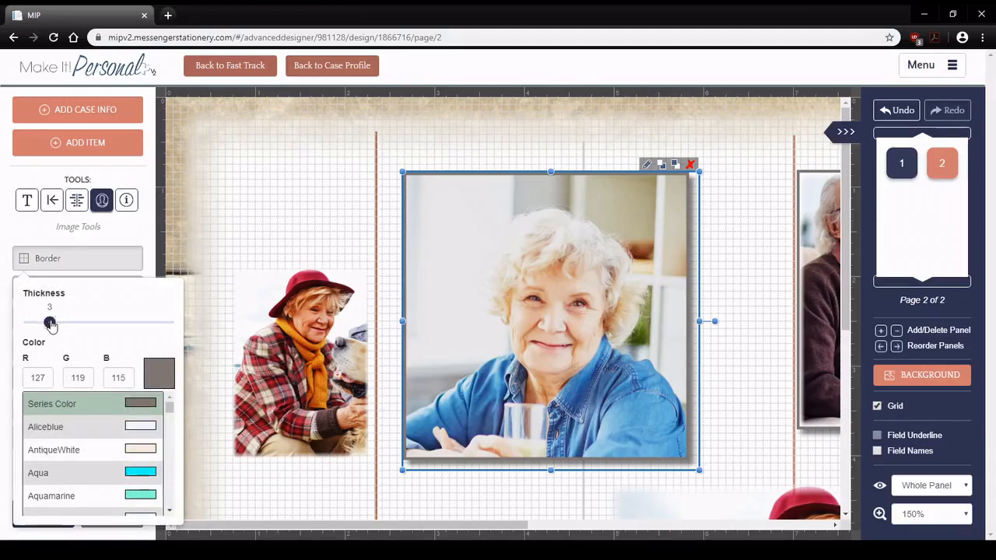
left_click_drag(49, 323, 28, 322)
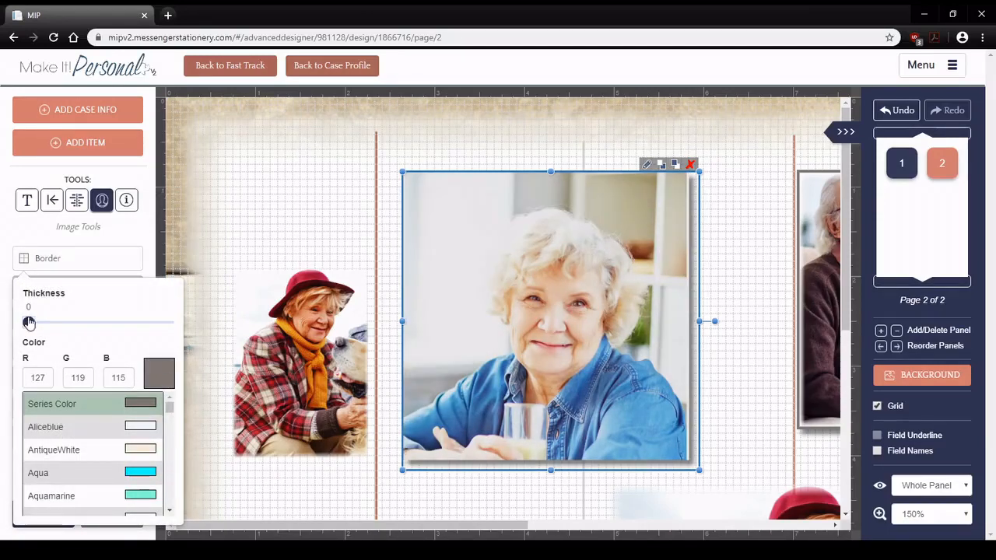
left_click(374, 218)
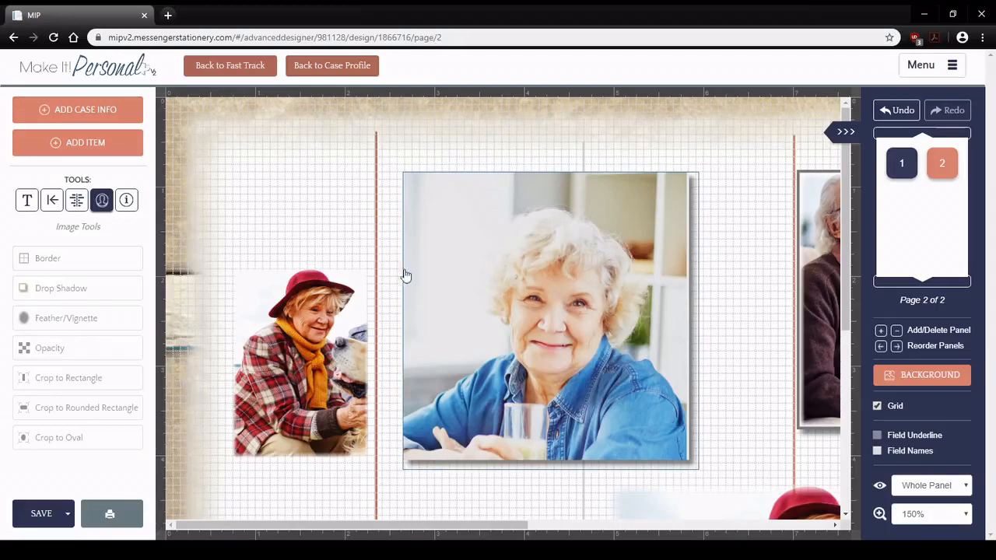
- Give the enlarged photo a BlueViolet border with a thickness of 5
left_click(562, 275)
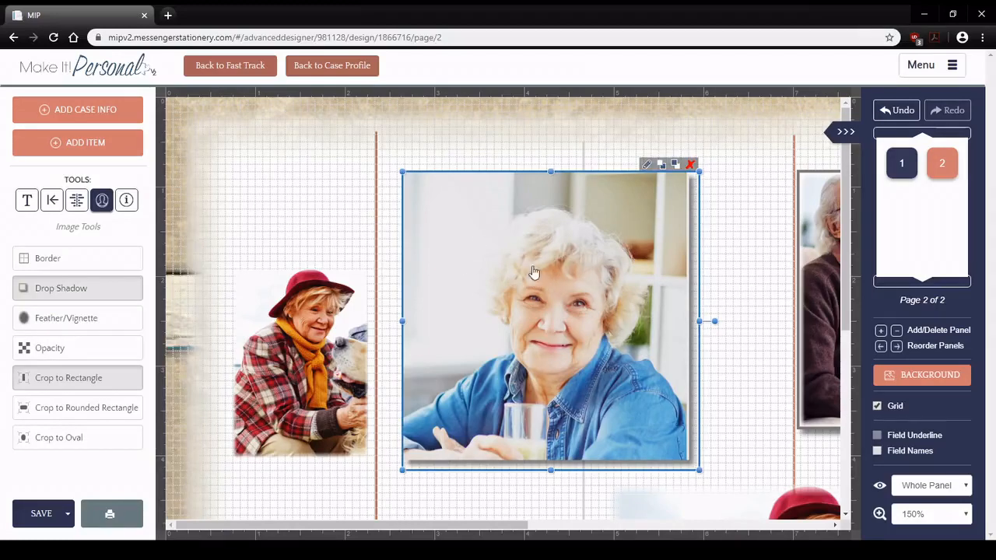
left_click(51, 265)
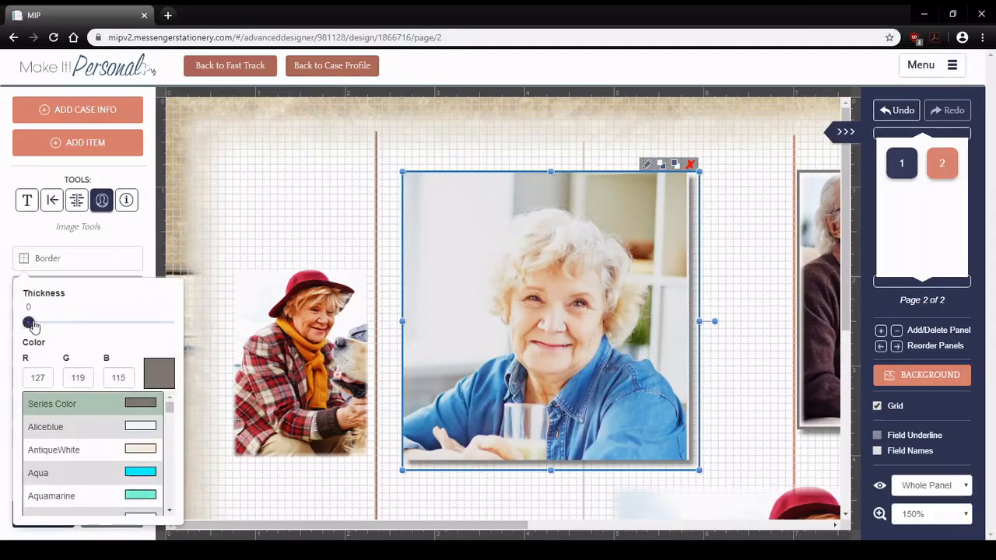
left_click_drag(31, 325, 64, 323)
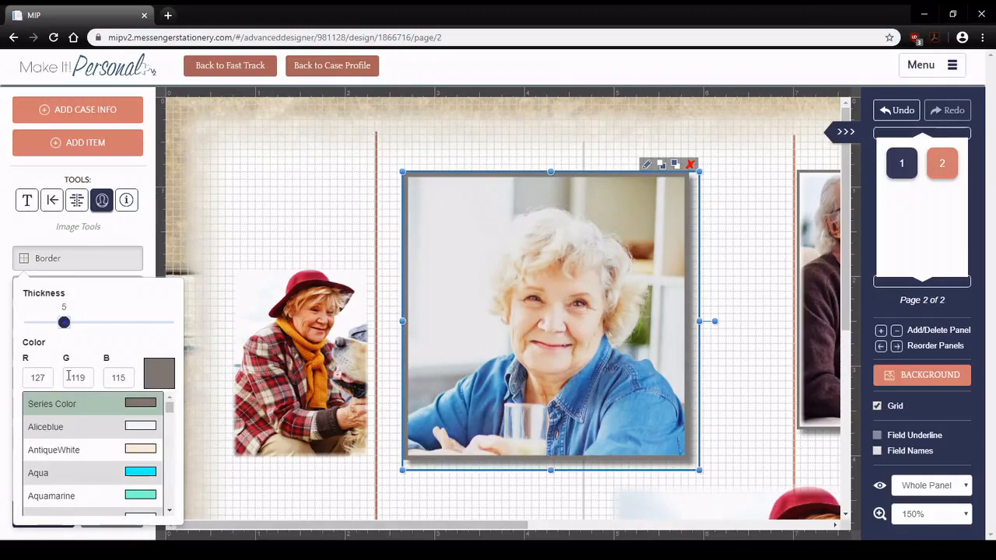
scroll(101, 453, "down", 1)
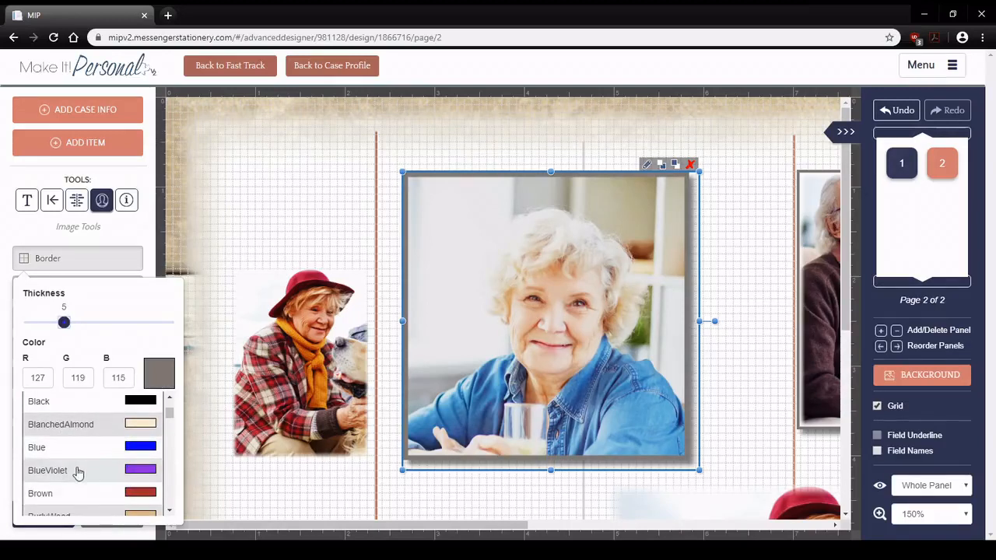
left_click(90, 471)
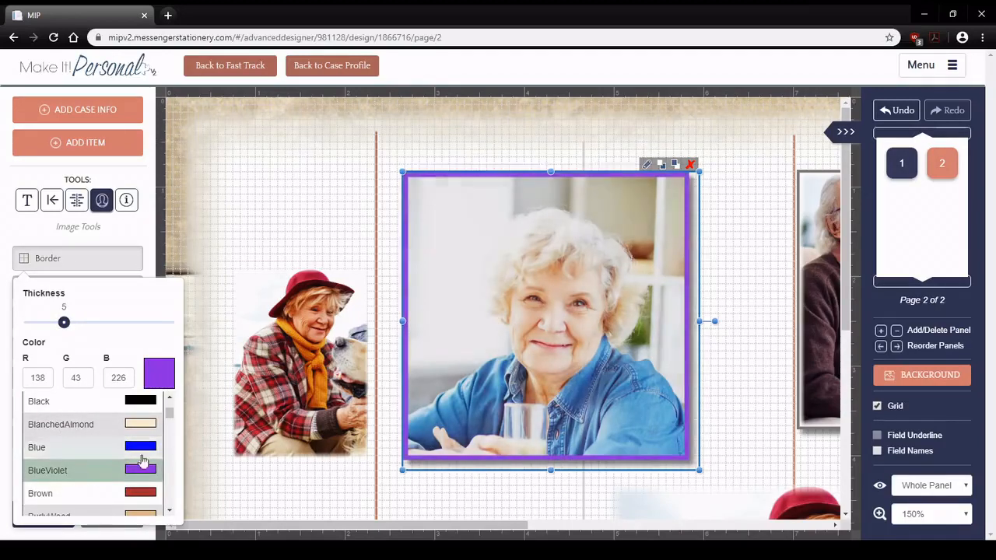
left_click(325, 217)
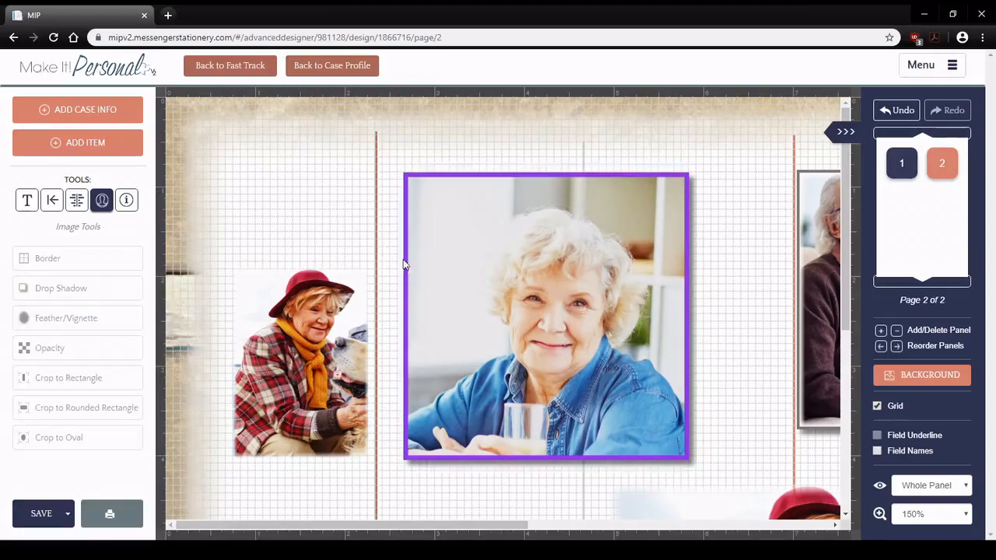
- Remove the drop shadow from the photo with the BlueViolet border
left_click(526, 283)
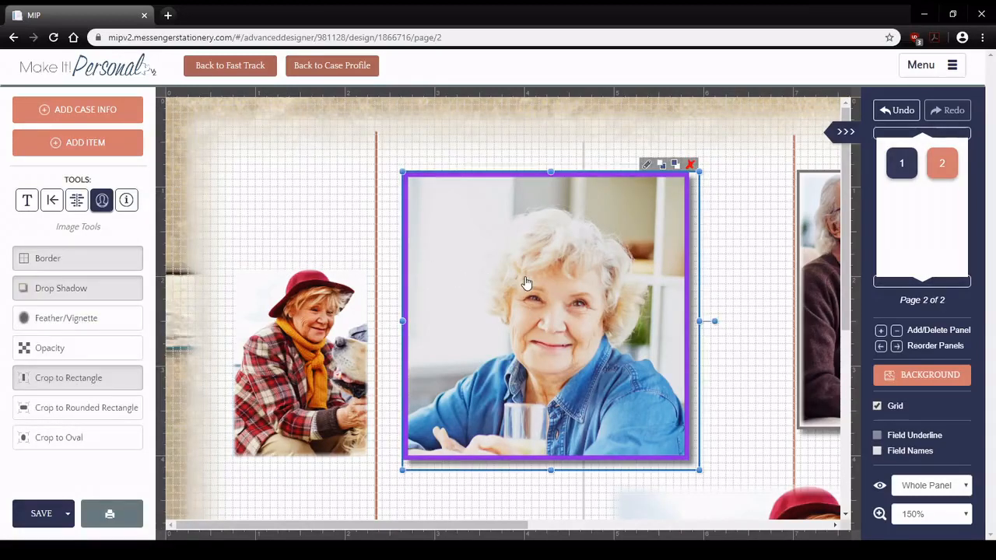
left_click(83, 294)
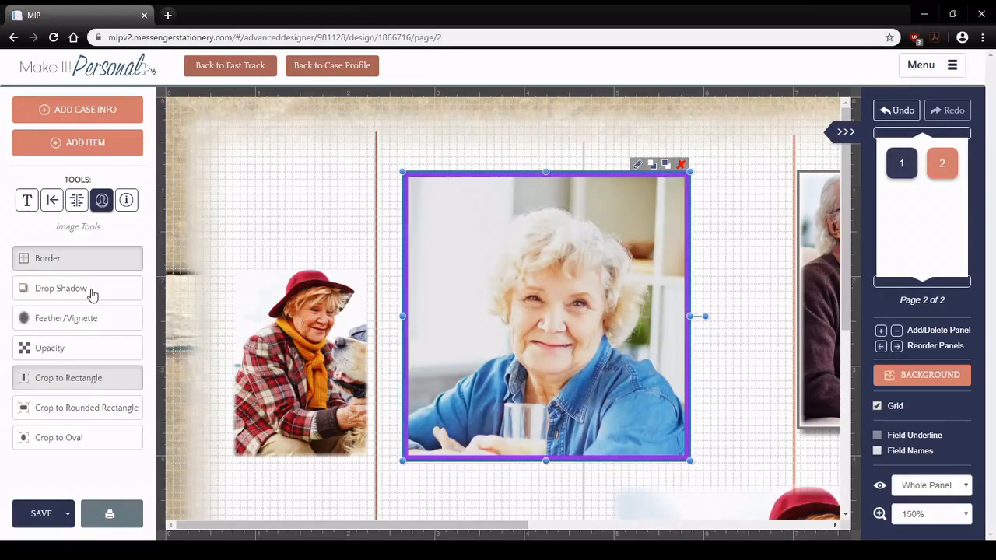
- Add a drop shadow to the enlarged photo with the BlueViolet border
left_click(457, 506)
left_click(488, 379)
left_click(84, 288)
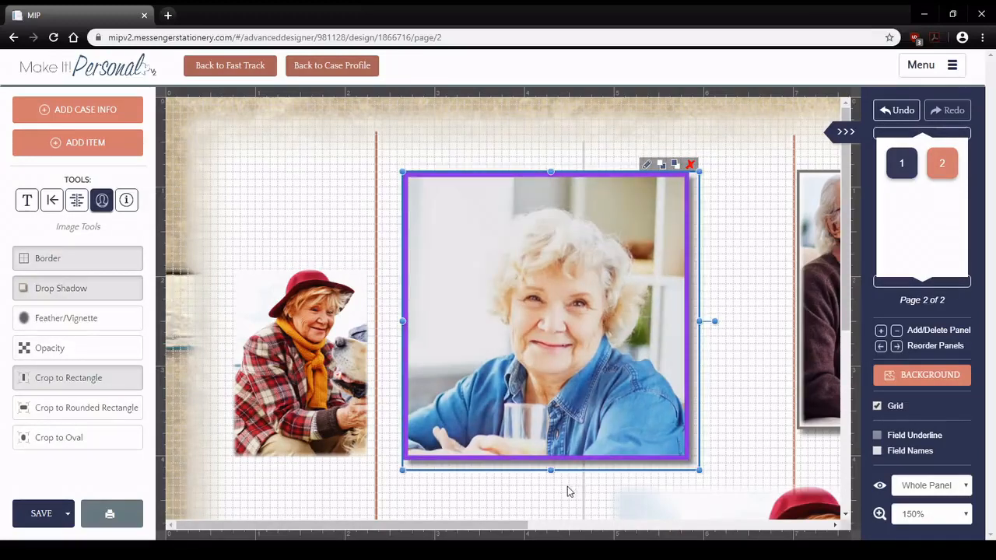
left_click(568, 489)
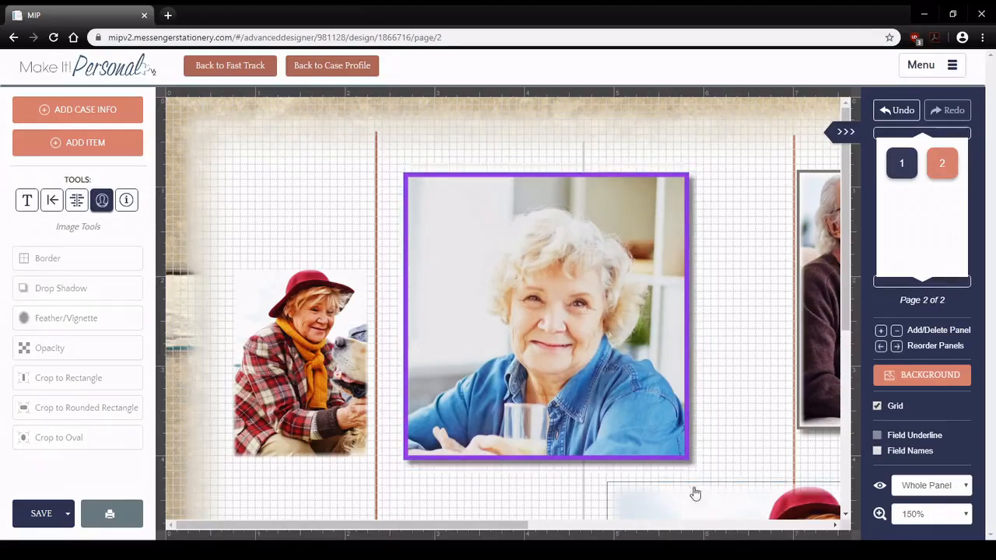
- Remove the BlueViolet border from the enlarged photo by reducing its thickness to 0
left_click(482, 384)
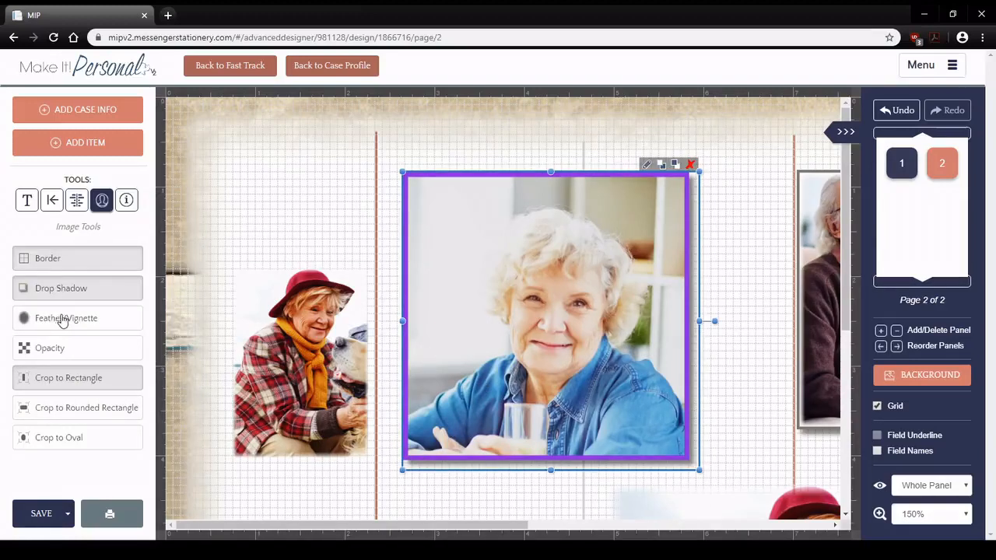
left_click(68, 259)
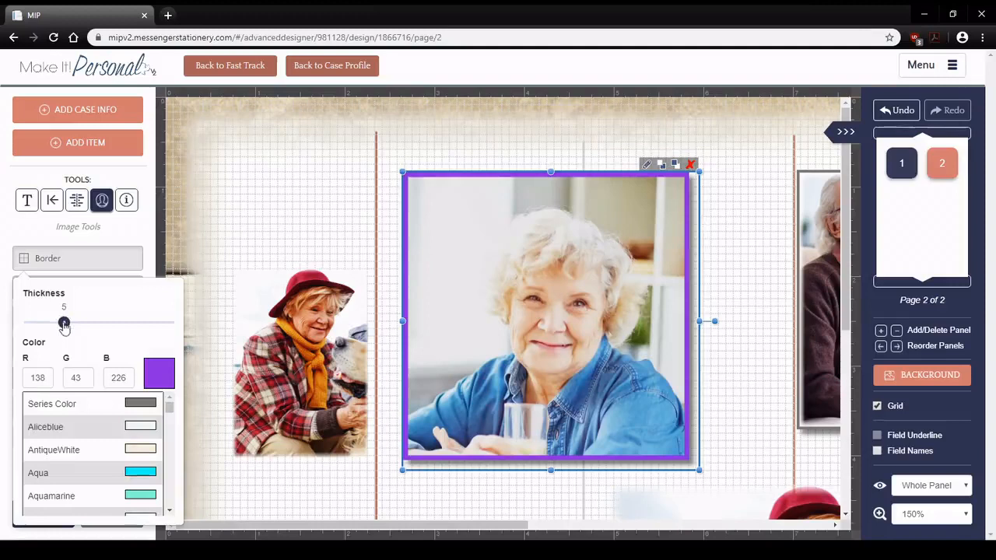
left_click_drag(62, 322, 29, 322)
left_click(369, 248)
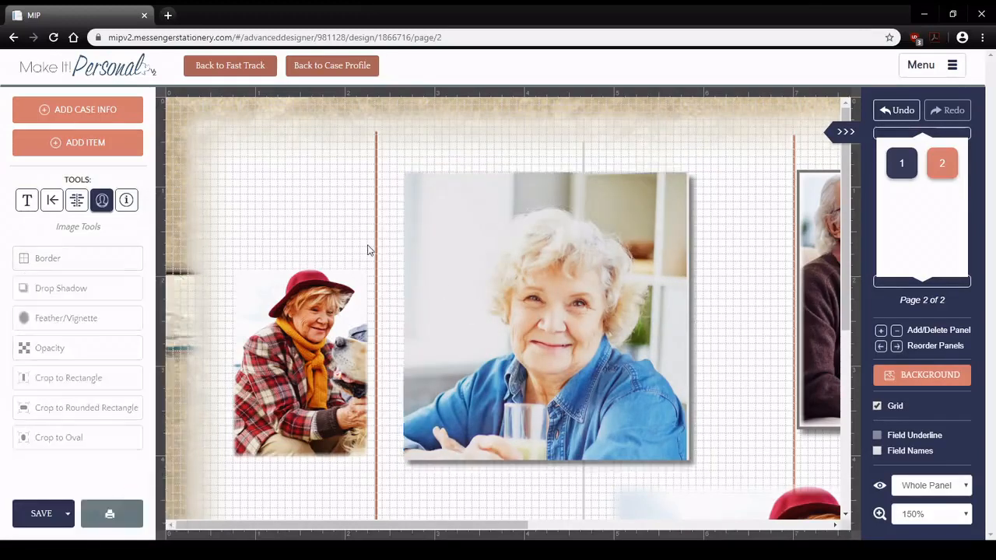
- Feather the edges of the enlarged photo and remove its drop shadow
left_click(459, 280)
left_click(78, 319)
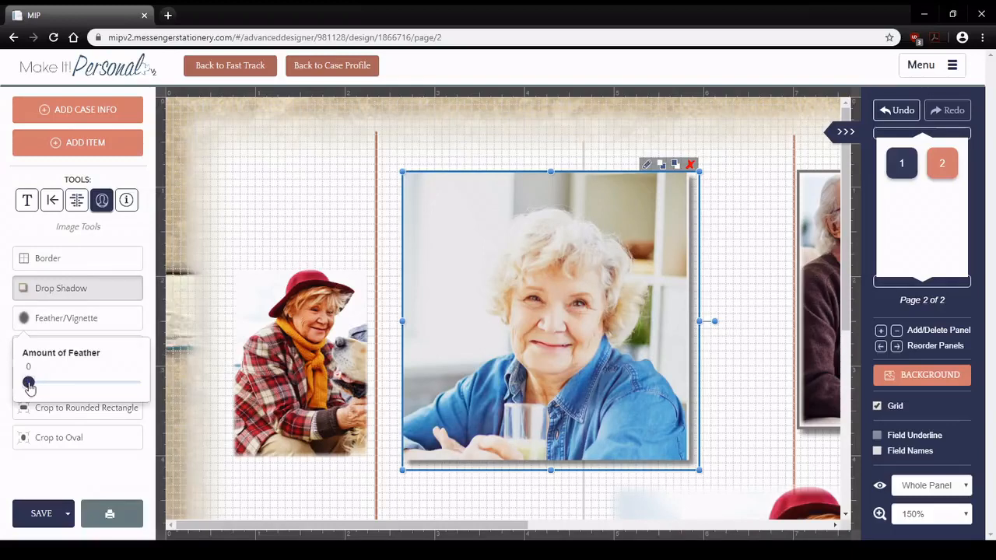
left_click_drag(28, 387, 60, 389)
left_click(386, 466)
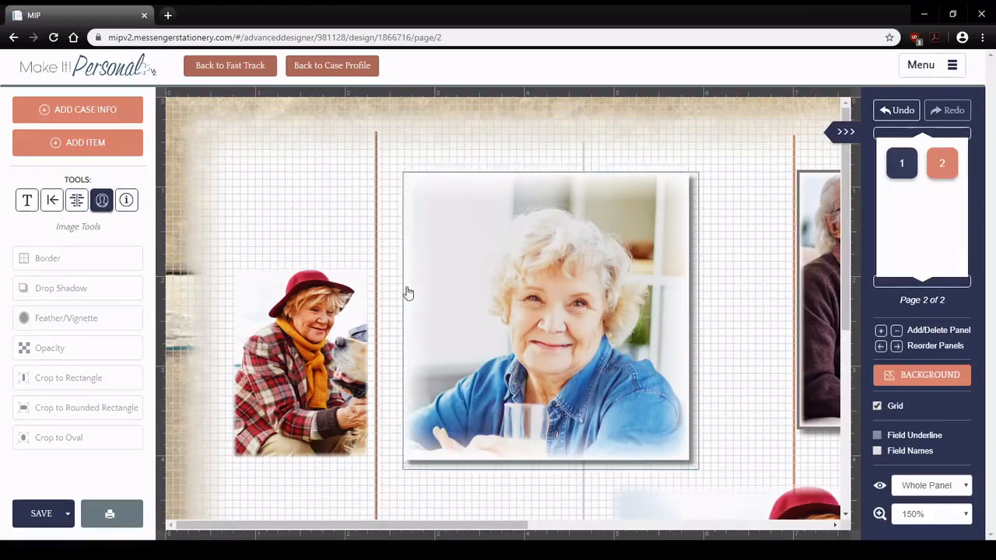
left_click(539, 328)
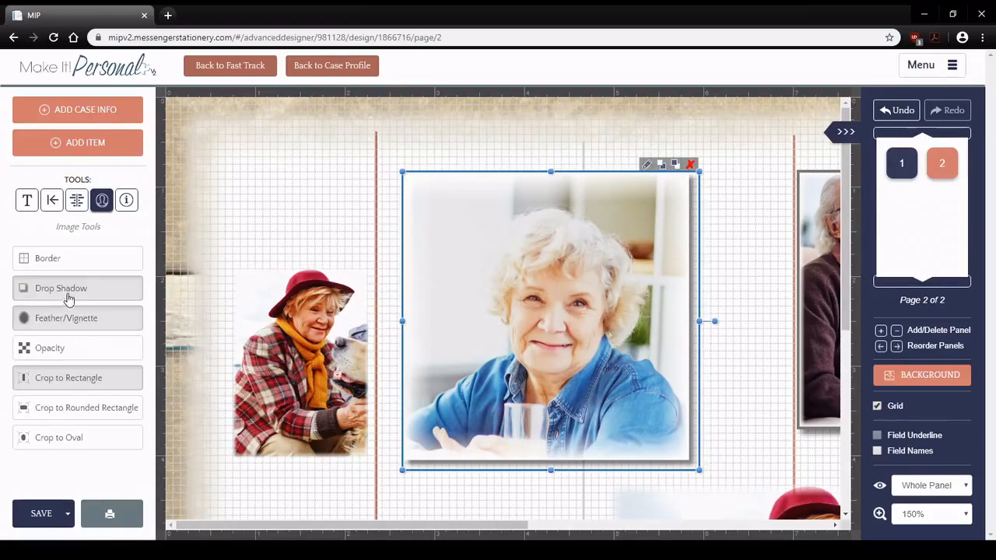
left_click(485, 493)
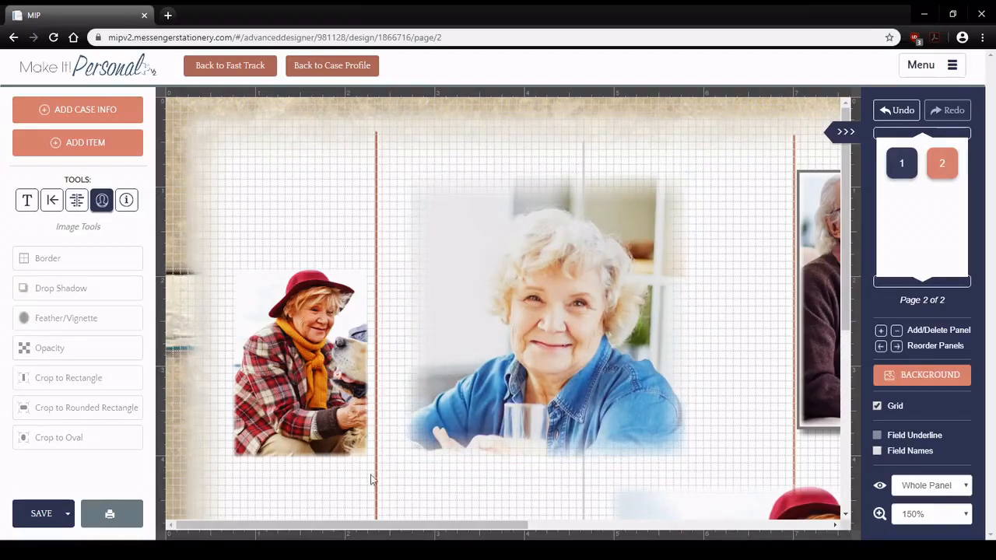
- Increase the amount of feather on the enlarged photo slightly
left_click(448, 347)
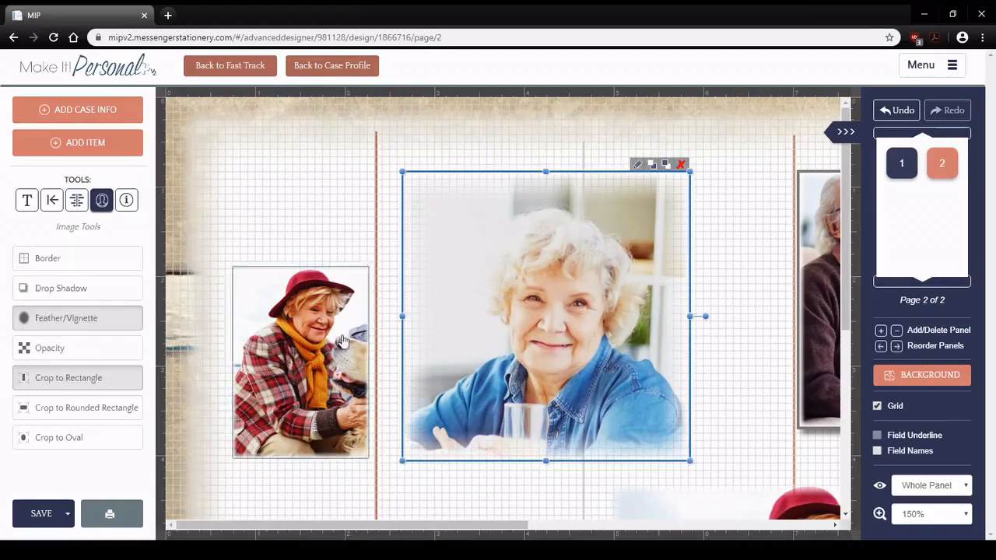
left_click(61, 315)
left_click_drag(62, 385, 73, 383)
left_click(465, 495)
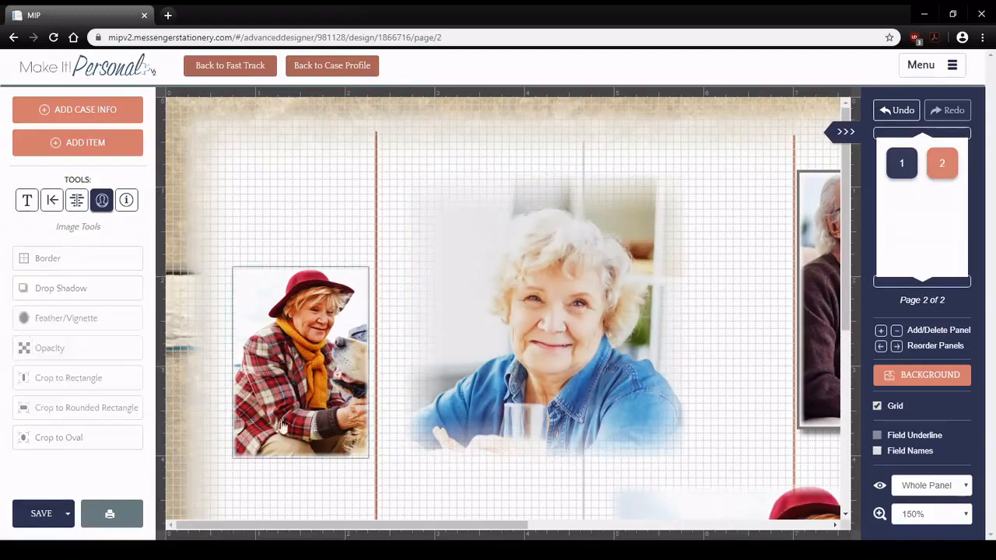
- Set the opacity of the feathered photo to 45
left_click(570, 383)
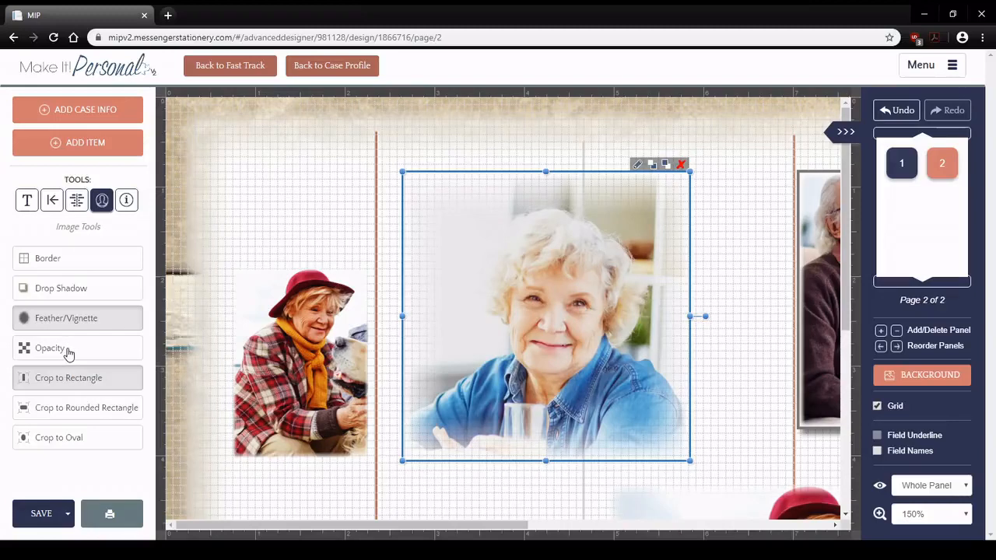
left_click(68, 351)
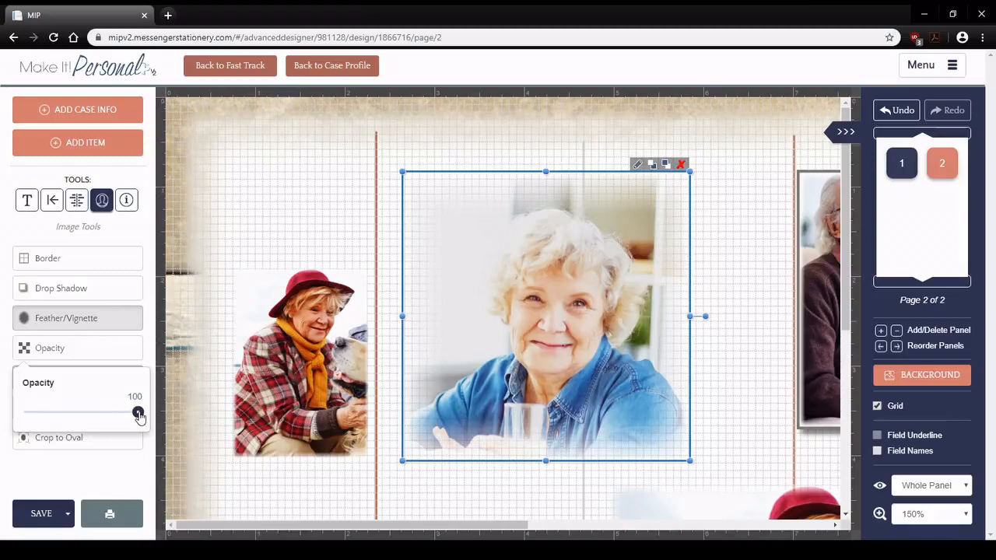
left_click_drag(138, 416, 77, 413)
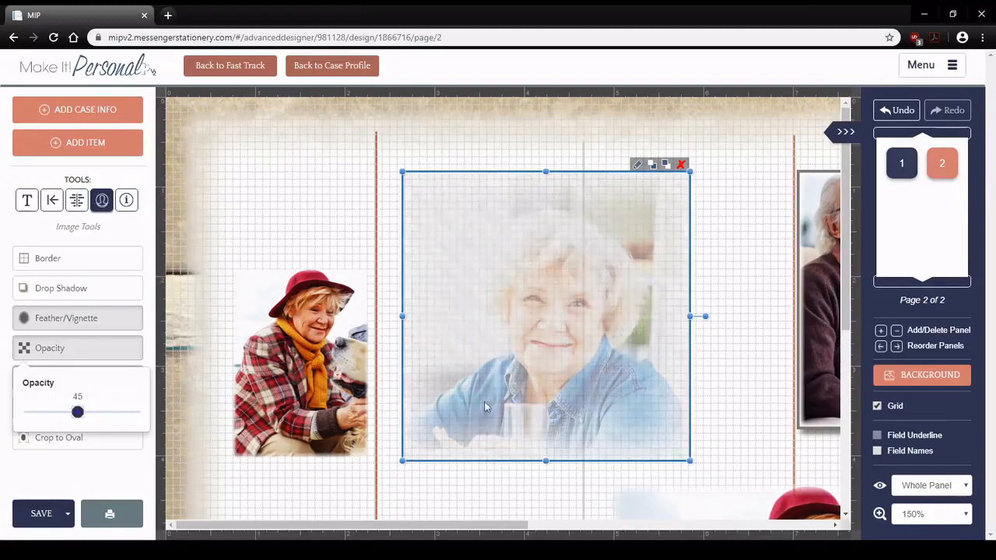
left_click(469, 256)
- Move and enlarge the faded photo to about 5.6 inches wide so it spreads across the first fold line
left_click_drag(534, 285, 524, 267)
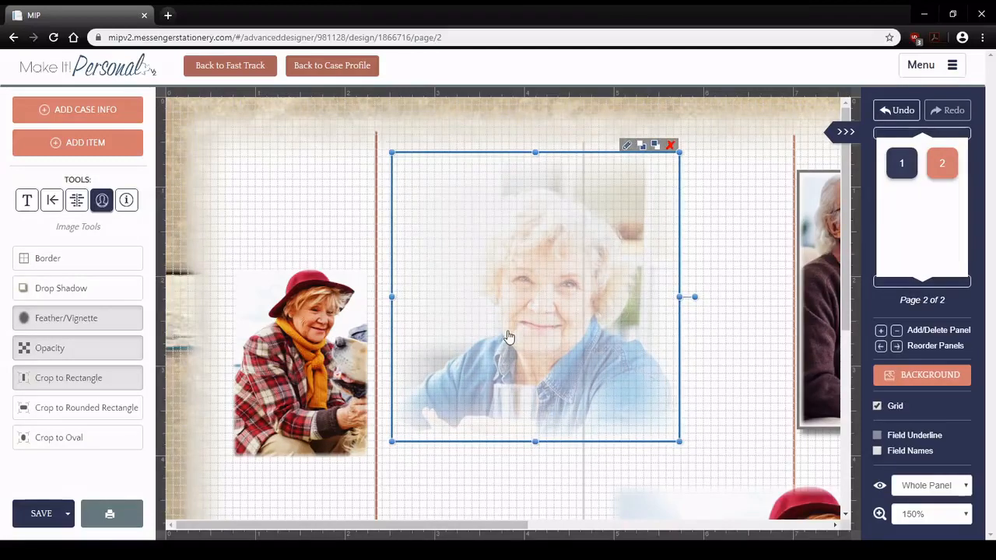
left_click_drag(529, 309, 354, 277)
left_click_drag(518, 415, 739, 538)
left_click_drag(416, 304, 537, 304)
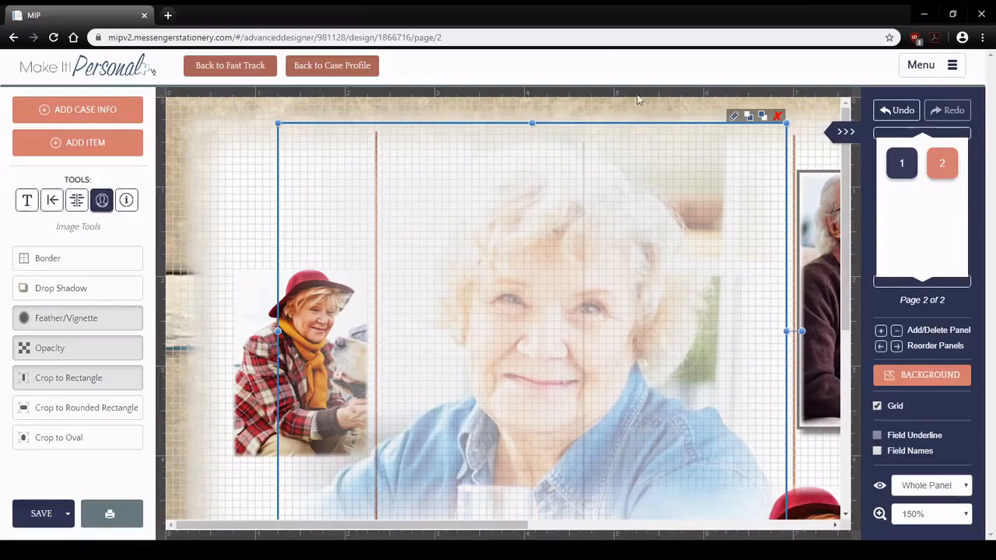
- Shrink the faded photo to about 2.8 by 2.3 inches and place it between the first two red fold lines
left_click(675, 113)
left_click(711, 183)
left_click_drag(276, 124, 537, 327)
left_click_drag(606, 407, 483, 271)
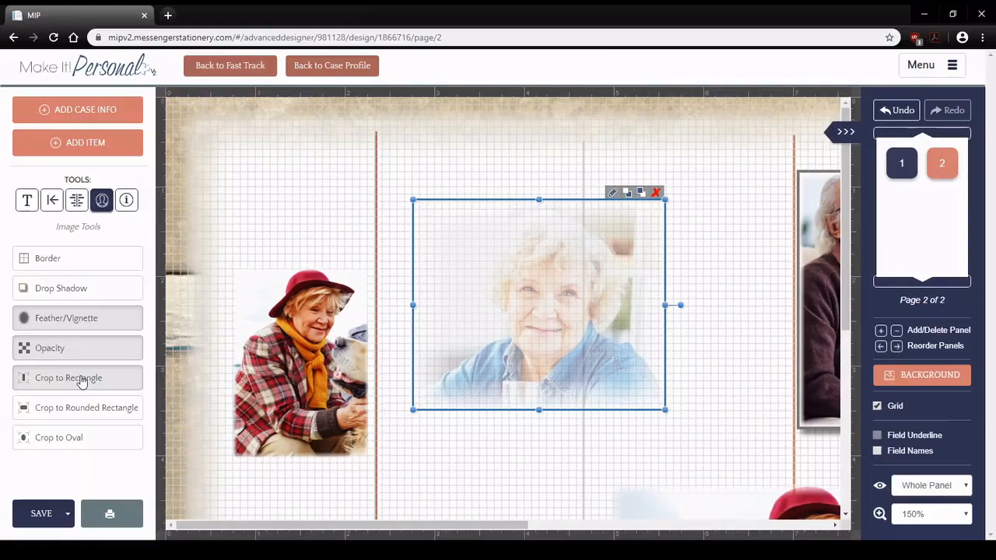
- Restore the faded photo to full opacity and set its amount of feather to 0
left_click(55, 352)
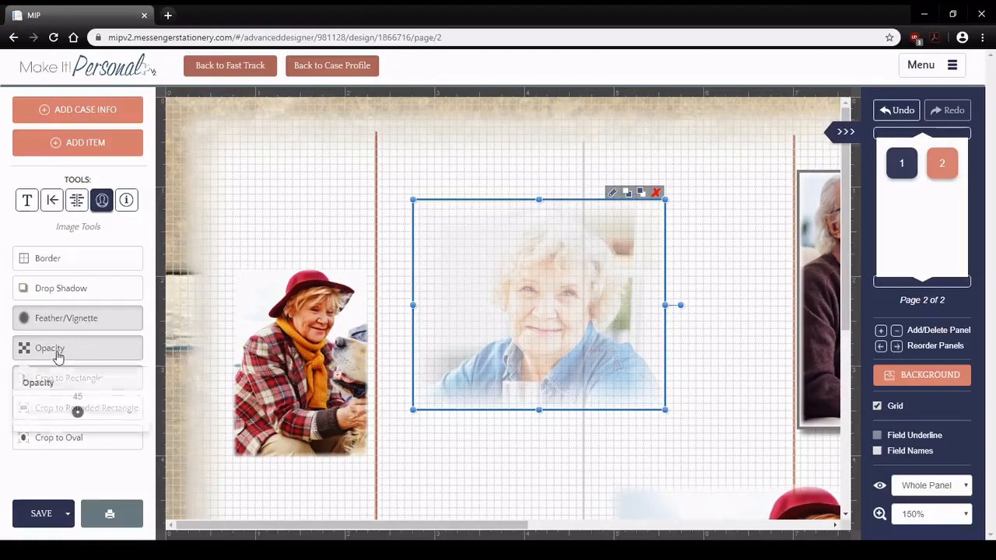
left_click_drag(75, 412, 149, 415)
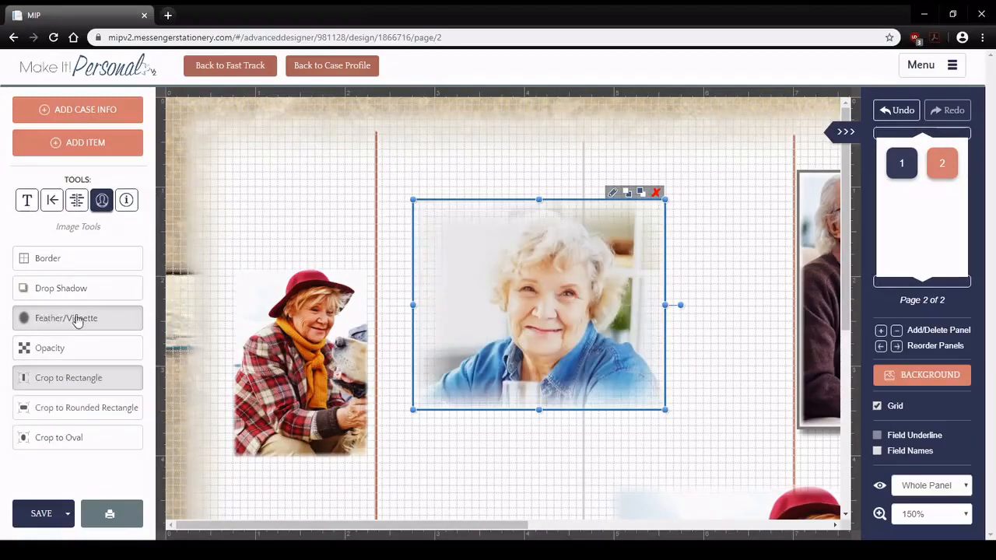
left_click(78, 320)
left_click_drag(73, 384, 26, 383)
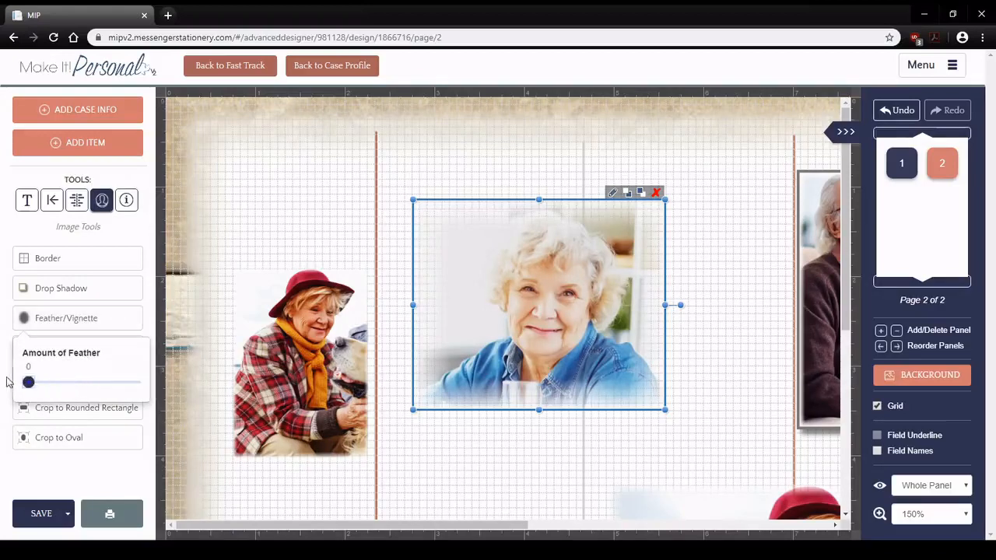
left_click(499, 456)
left_click(488, 353)
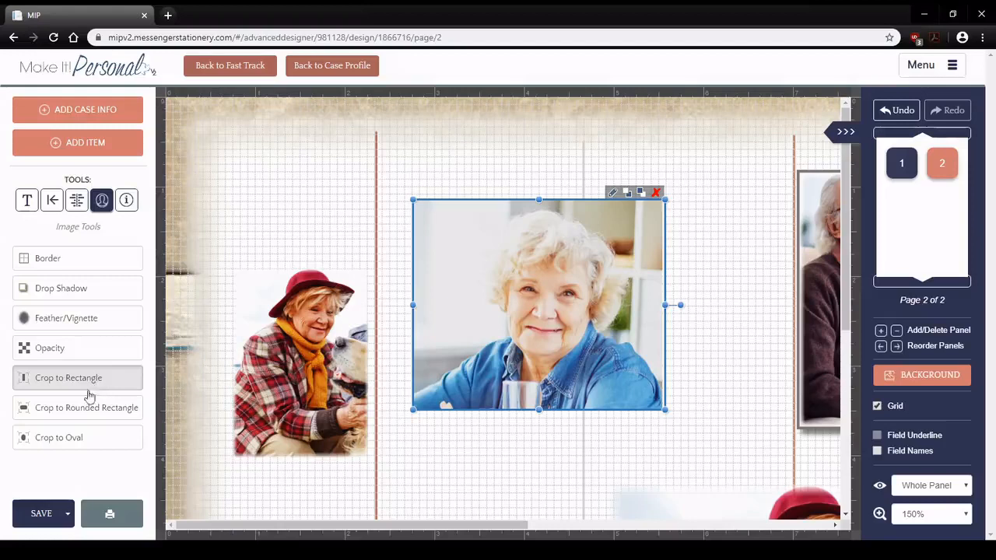
- Crop the photo between the first two fold lines to a rounded rectangle
left_click(76, 409)
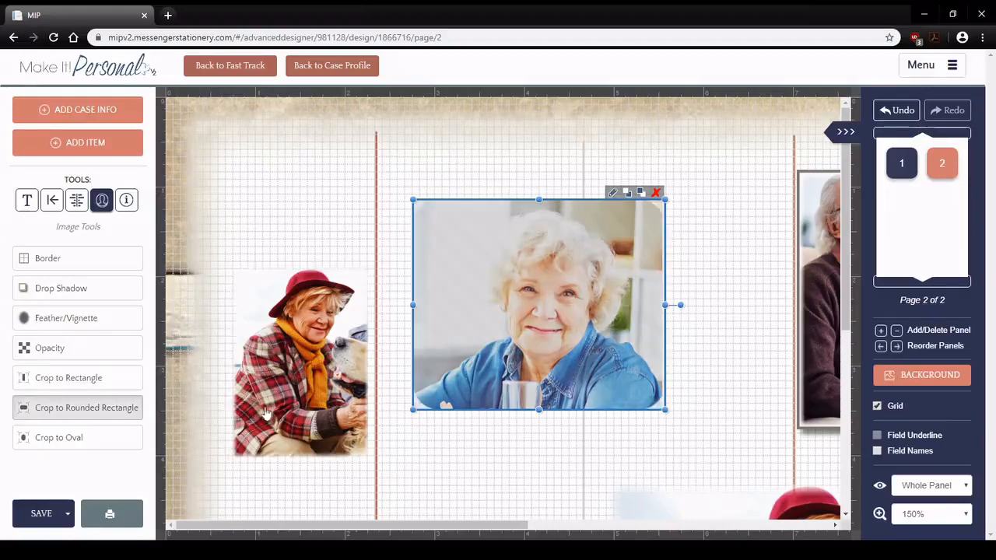
left_click(449, 495)
left_click(449, 366)
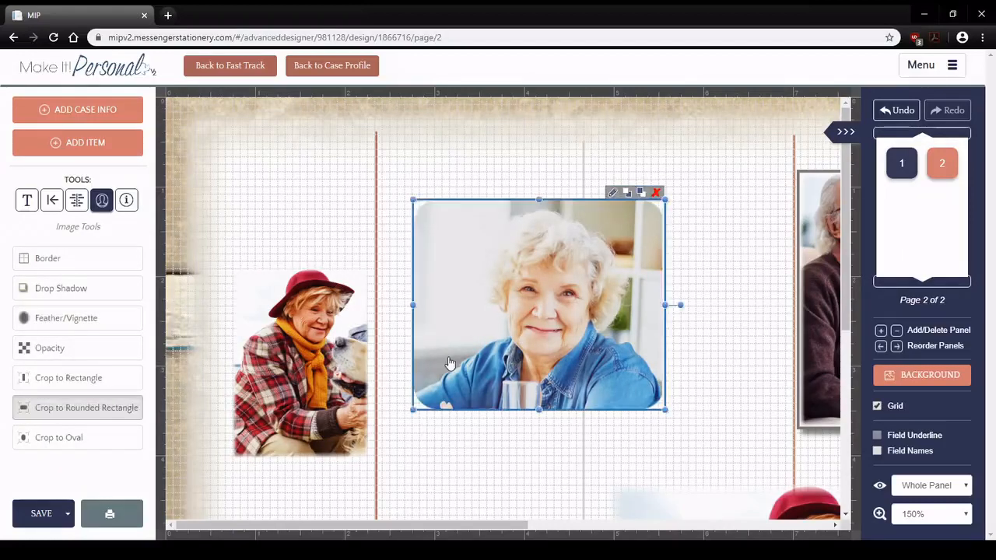
- Crop the photo to an oval and reshape its frame to an upright size of about 2.3 by 3.3 inches
left_click(84, 439)
left_click(542, 465)
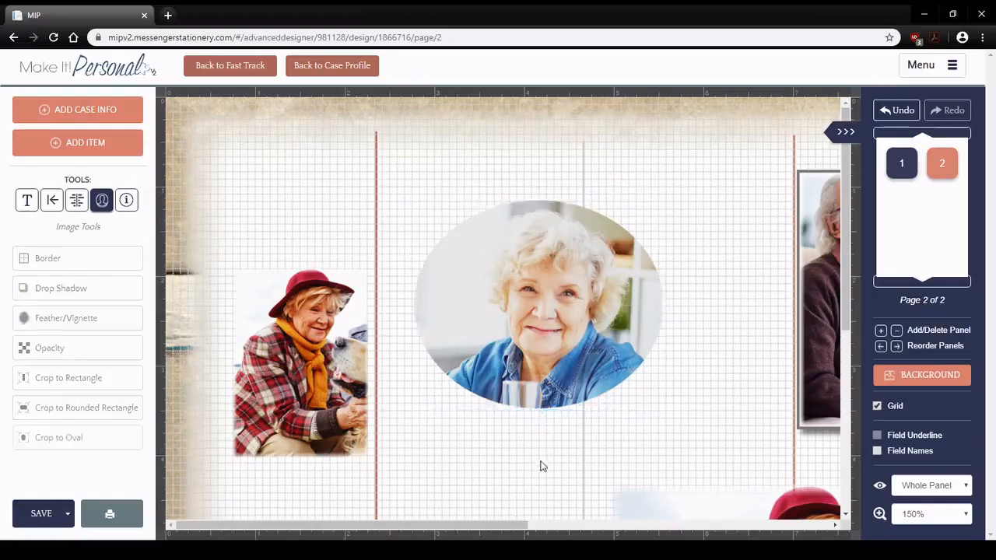
left_click(555, 396)
left_click_drag(664, 410, 622, 506)
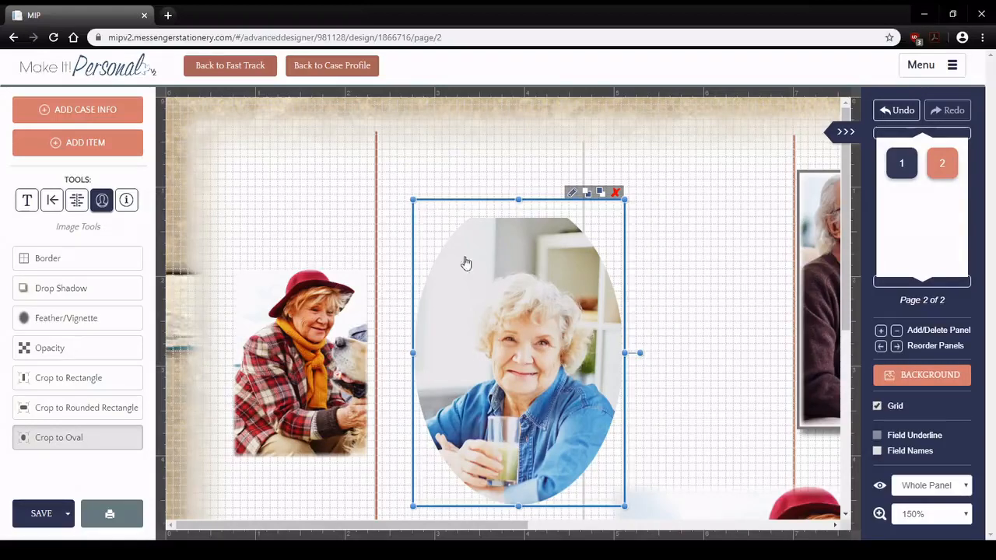
left_click_drag(464, 262, 483, 223)
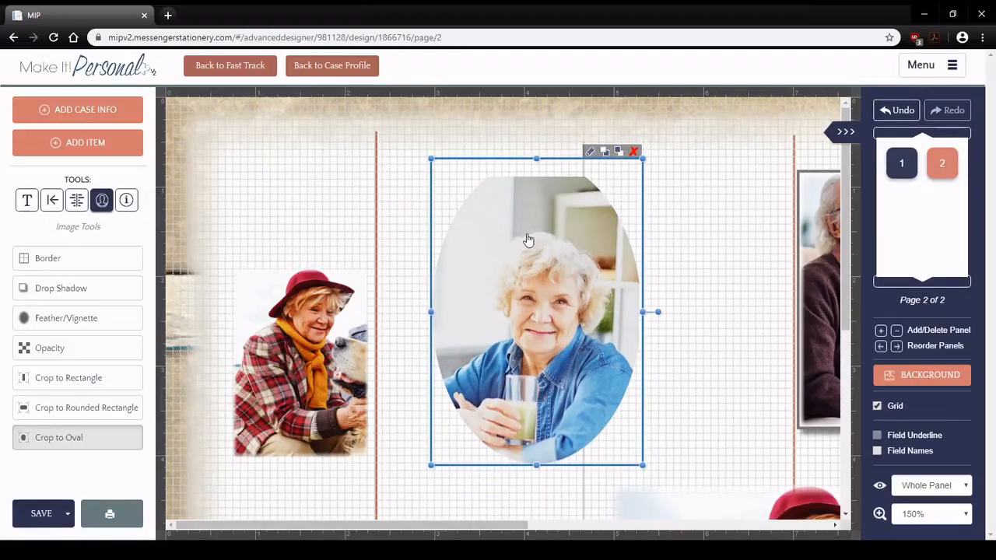
left_click_drag(431, 158, 438, 168)
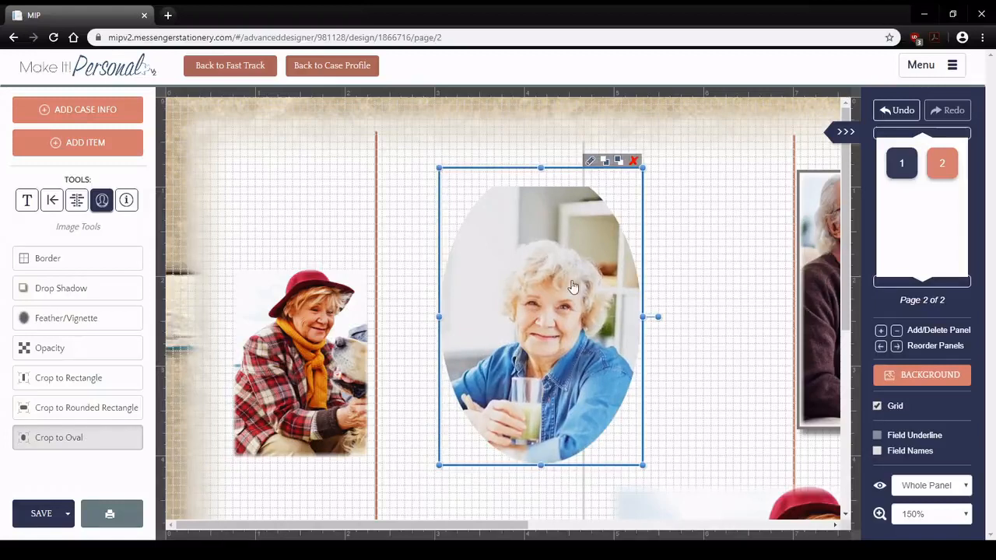
- Tighten the oval crop area around the woman in the image editor and save the edit
left_click(593, 162)
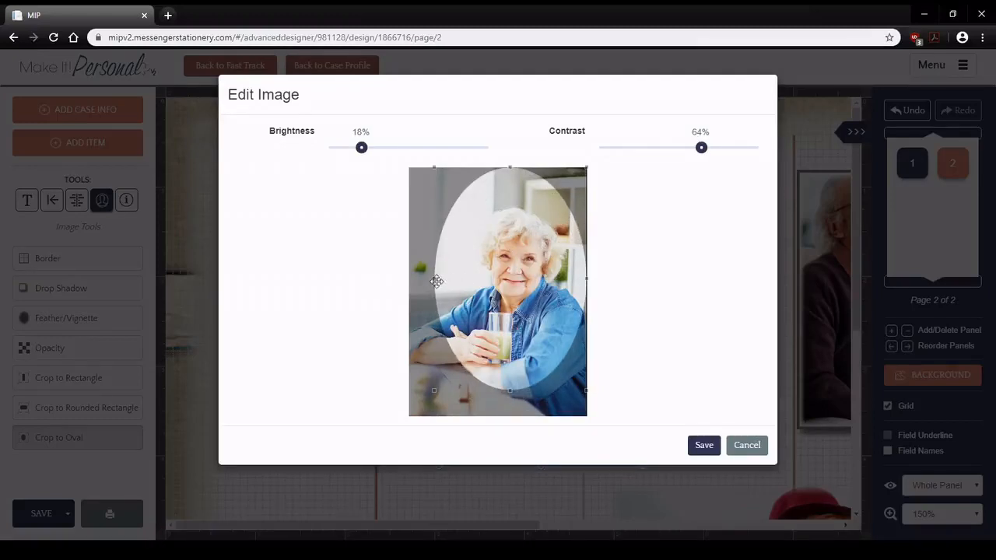
left_click_drag(432, 276, 445, 275)
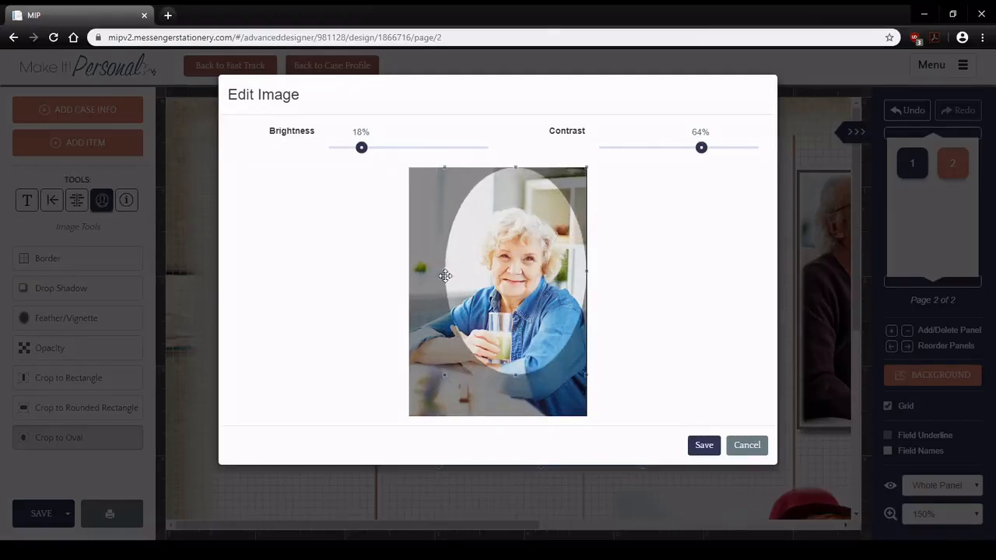
left_click(702, 447)
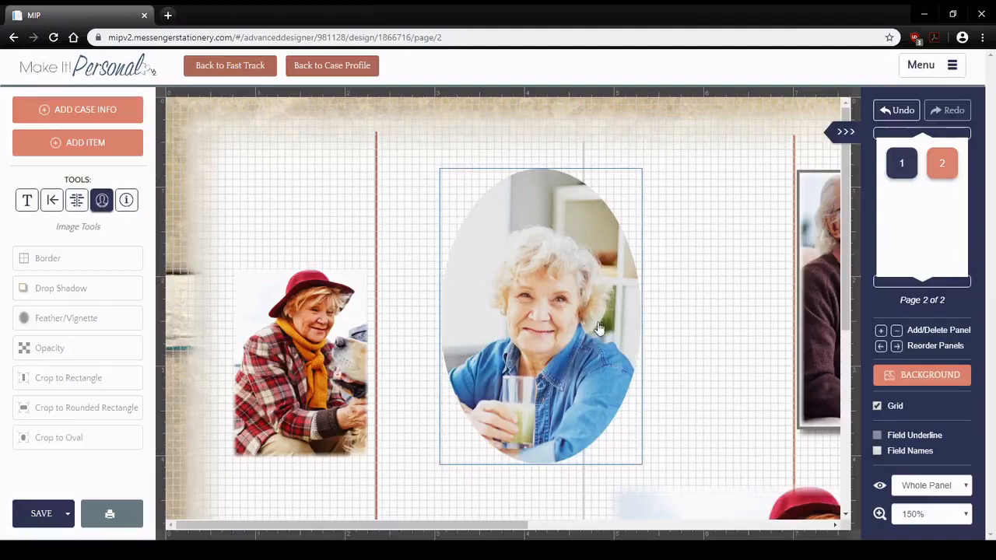
- Move the laughing couple, dog and lower-left photos closer together so that they overlap one another and the oval photo
left_click(339, 416)
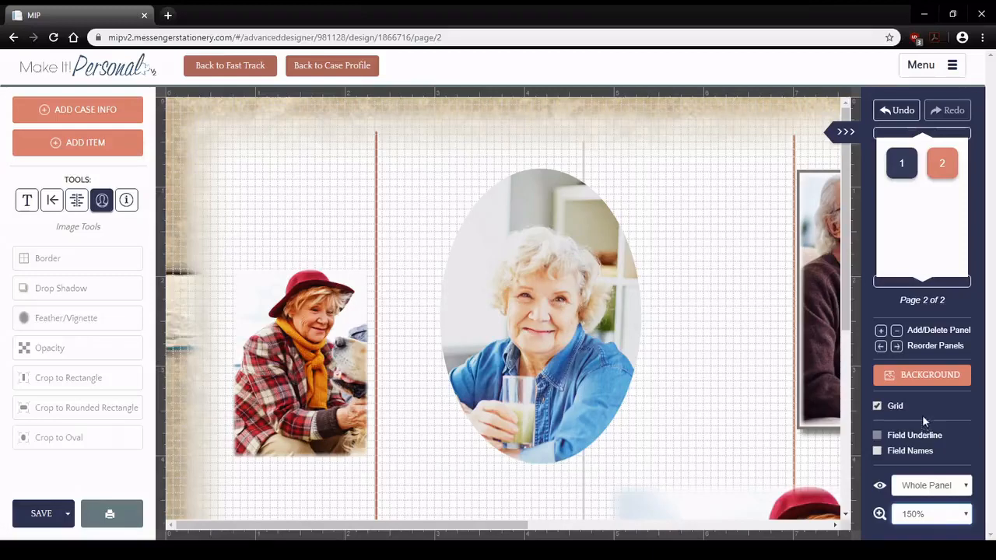
key("Up")
key("Up")
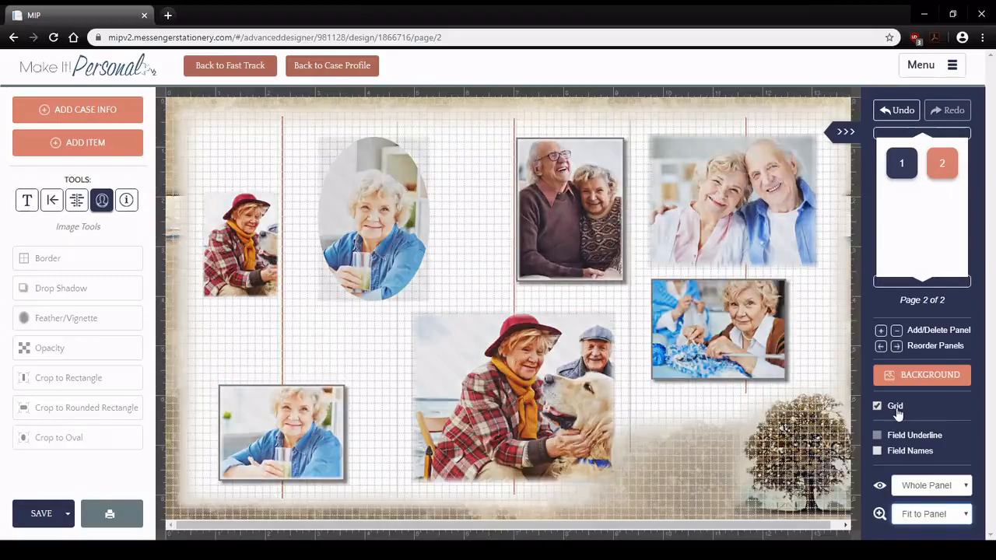
left_click_drag(555, 225, 495, 248)
left_click_drag(498, 380, 486, 352)
left_click_drag(272, 431, 346, 335)
left_click(506, 241)
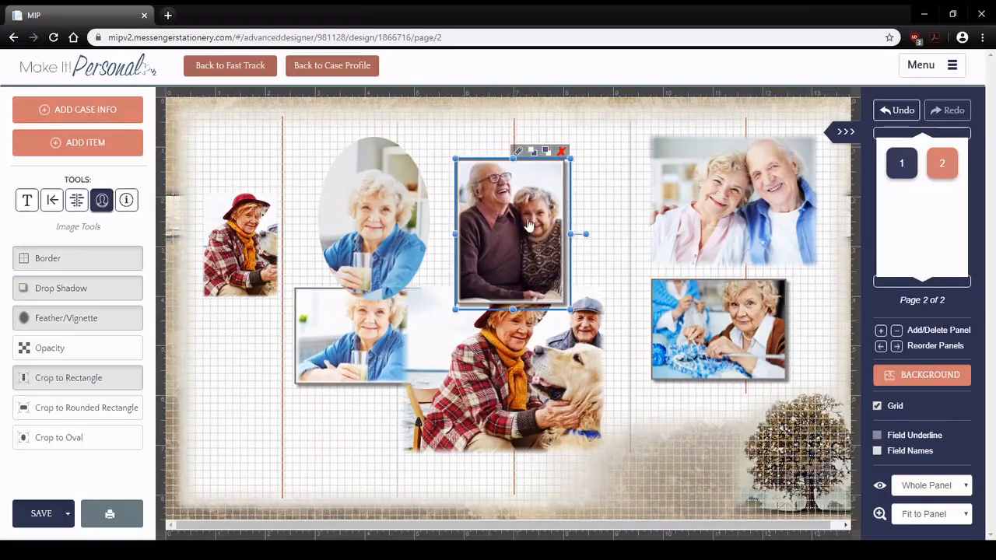
left_click_drag(533, 226, 490, 224)
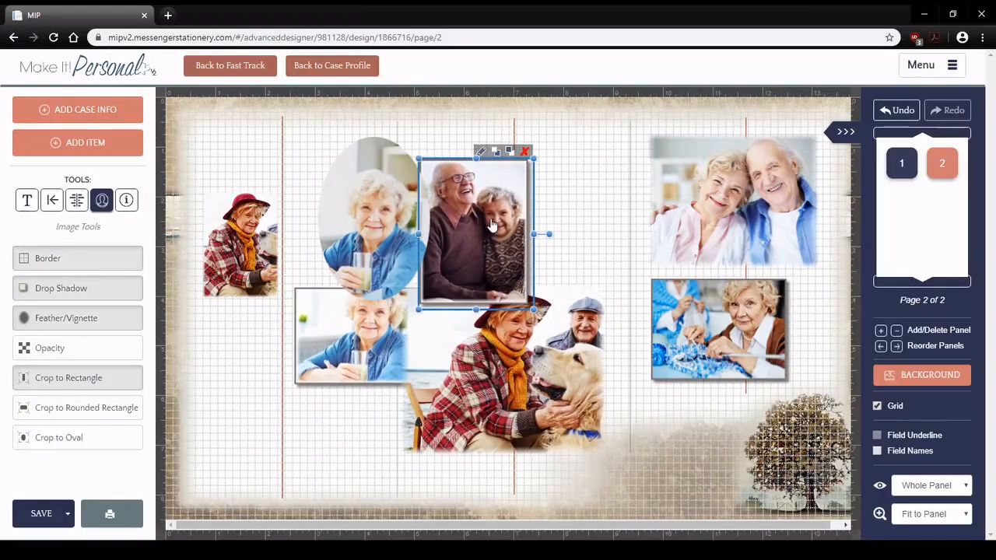
- Send the oval, lower-left and dog photos to the back in turn, so the oval overlaps the lower-left photo and both sit above the dog photo
left_click(362, 252)
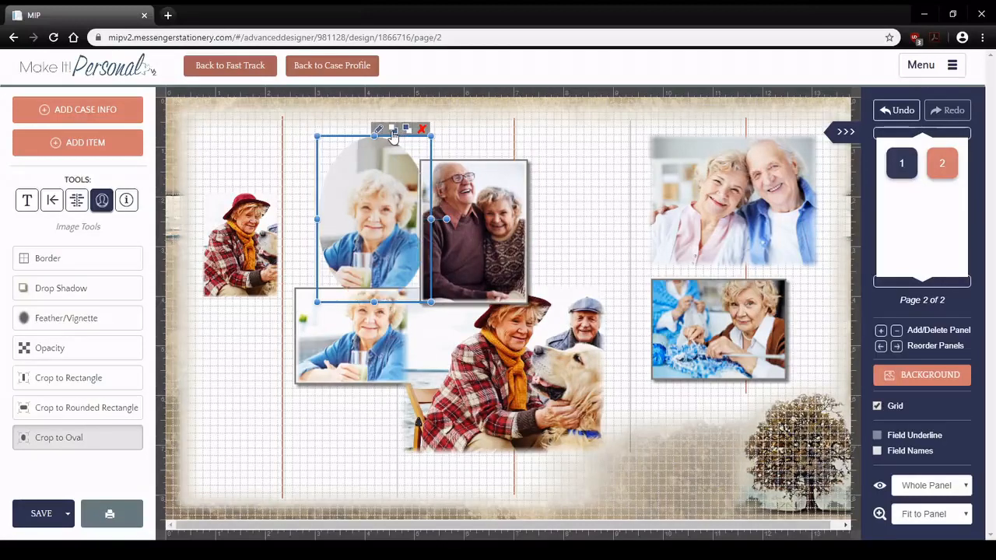
left_click(347, 330)
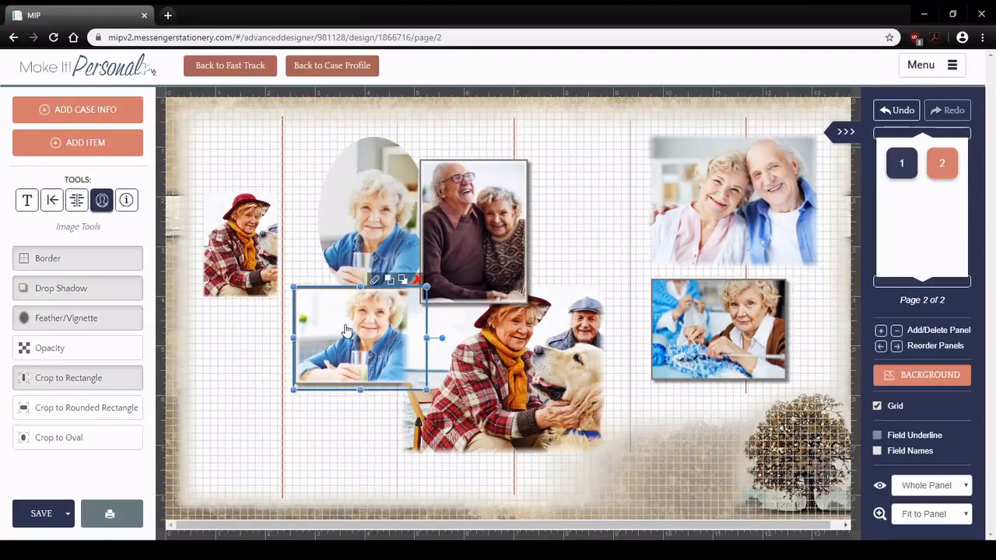
left_click(389, 280)
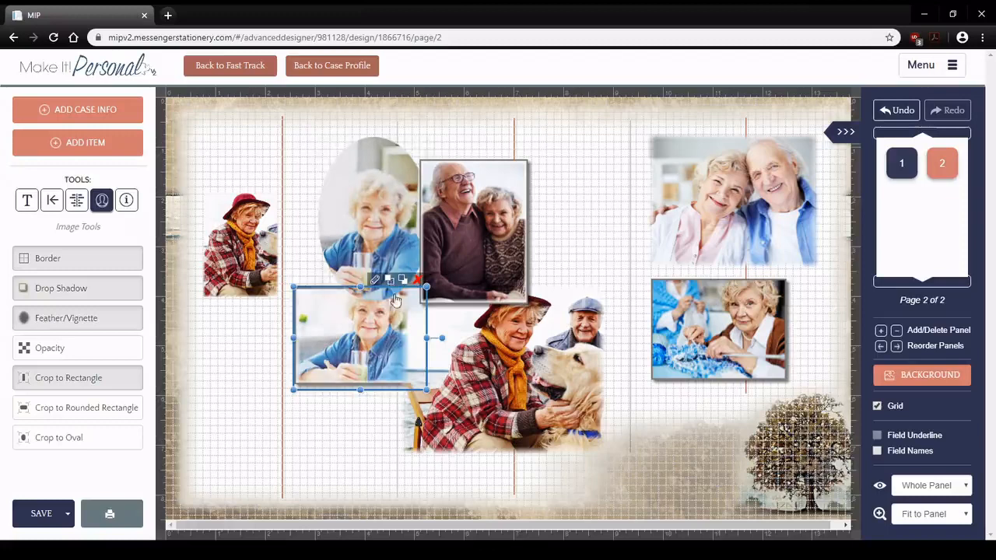
left_click(539, 390)
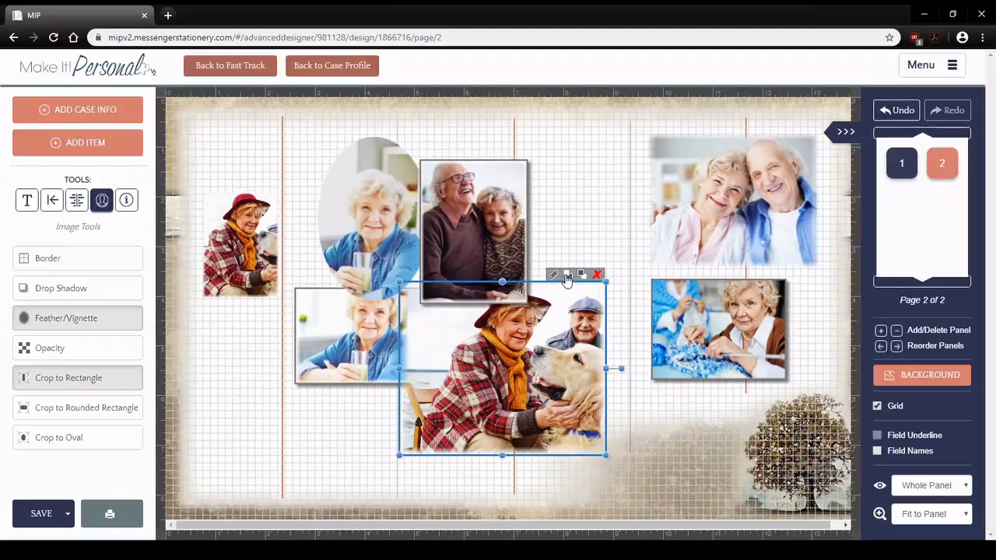
left_click(566, 277)
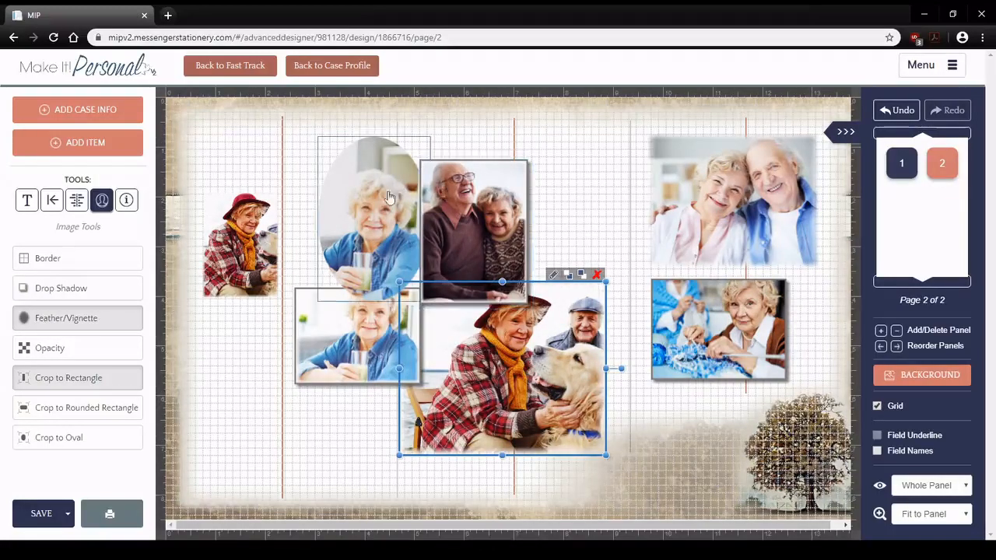
left_click(451, 243)
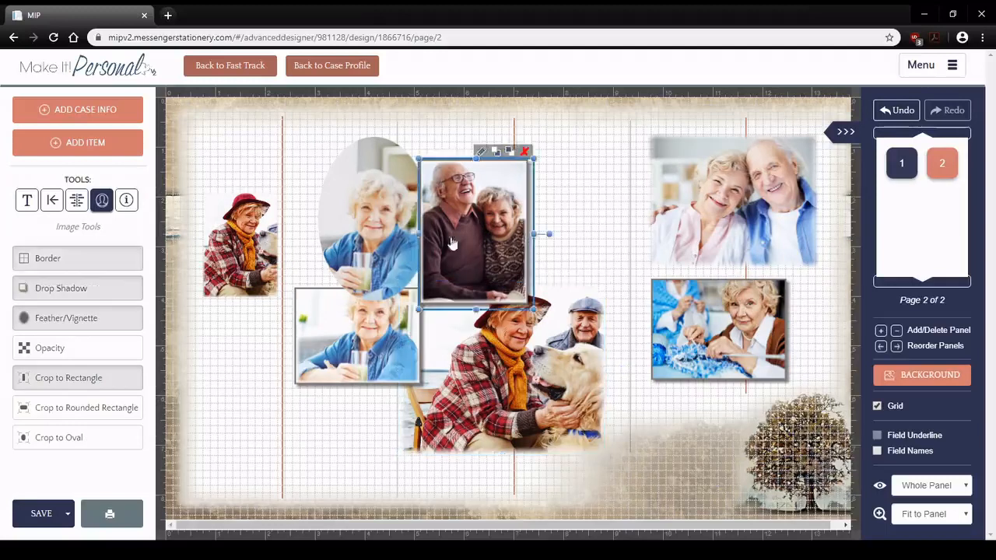
left_click(365, 252)
left_click(371, 333)
left_click(597, 242)
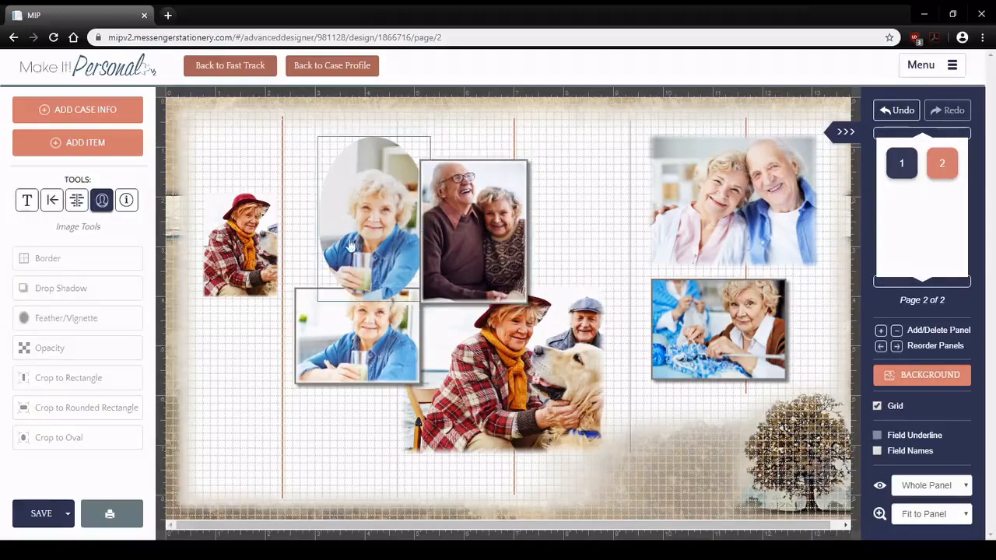
- Show the design's case, product, series and template information and save the design
left_click(126, 202)
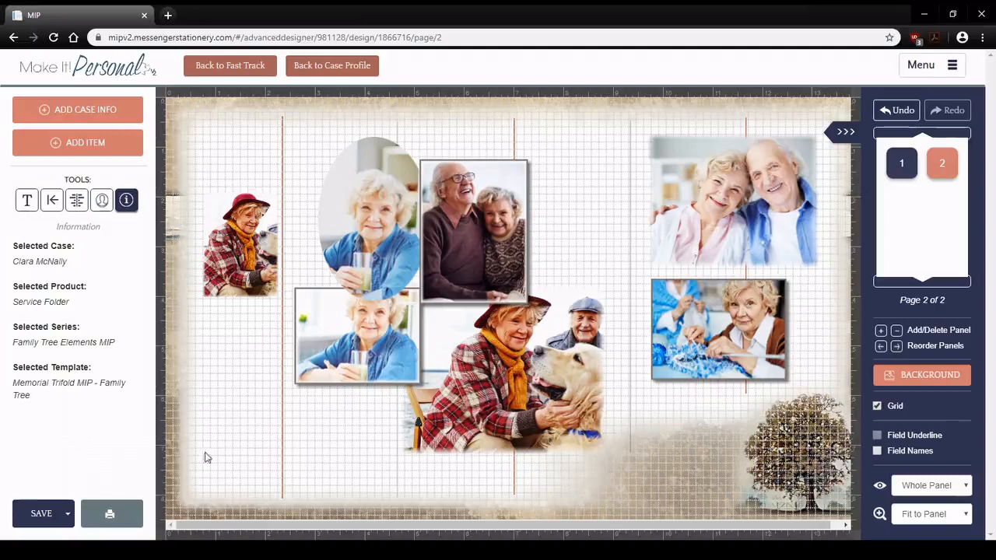
left_click(41, 520)
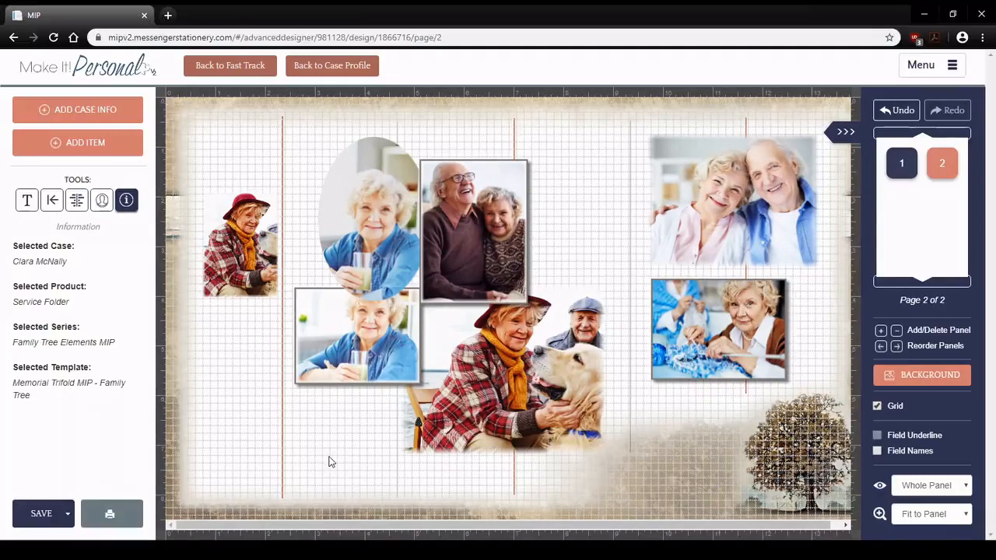